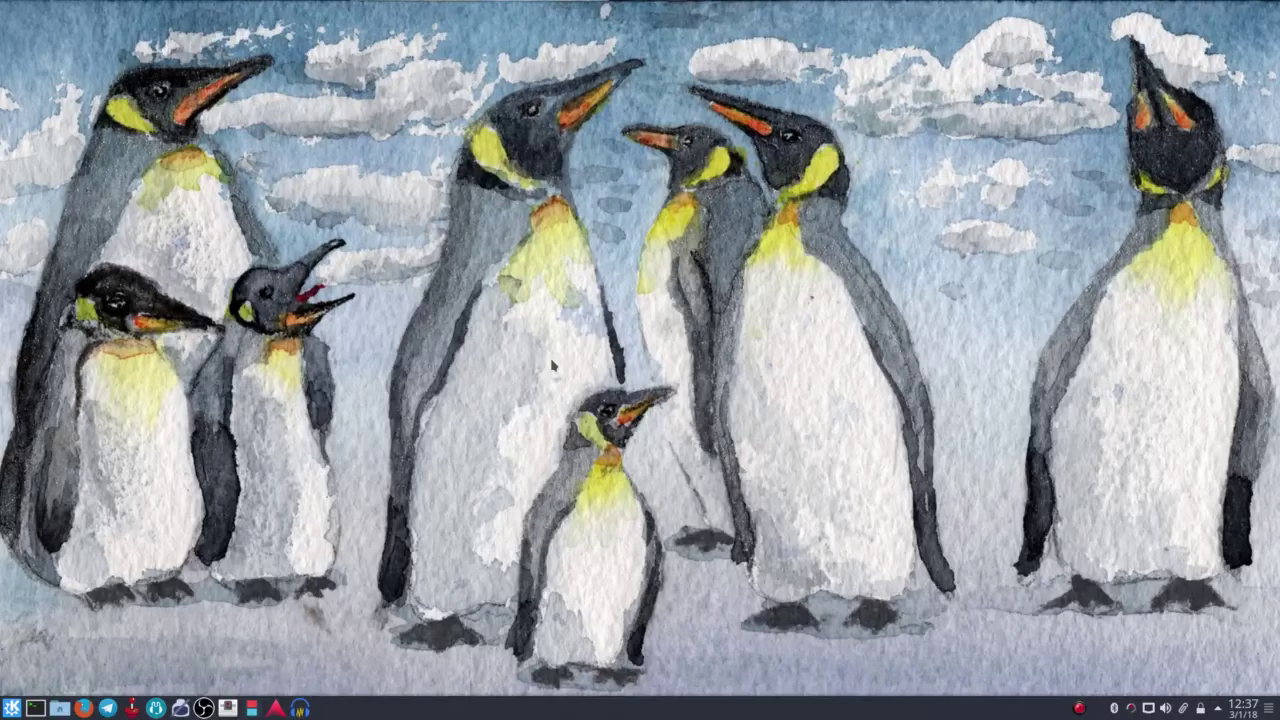
# - Launch Inkscape with a new blank A4 document from the taskbar
pyautogui.click(181, 708)
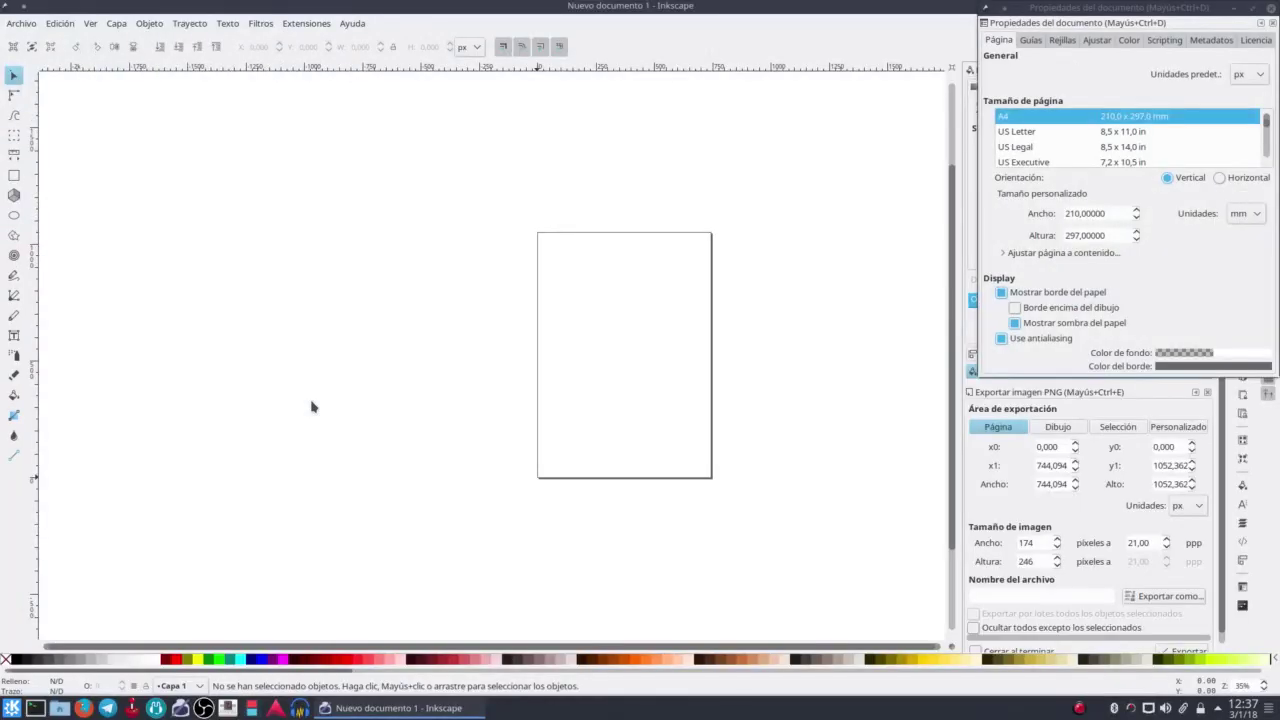
pyautogui.click(1273, 8)
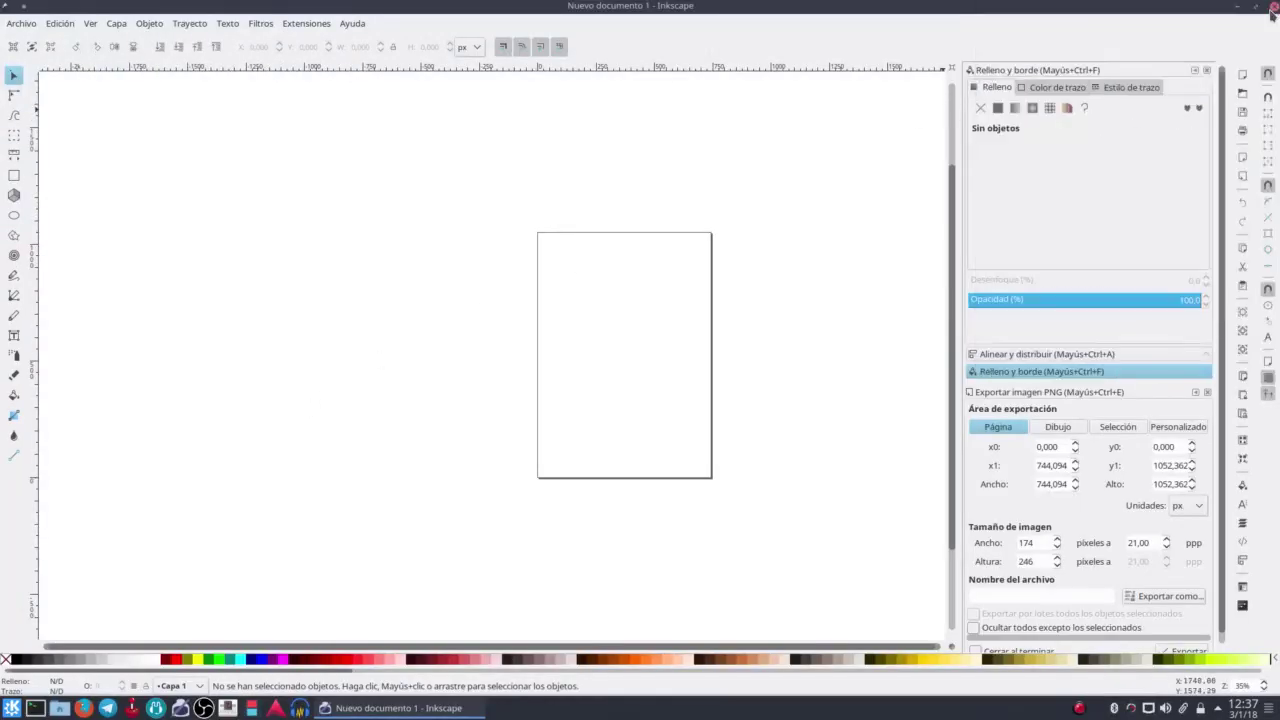
pyautogui.press('5')
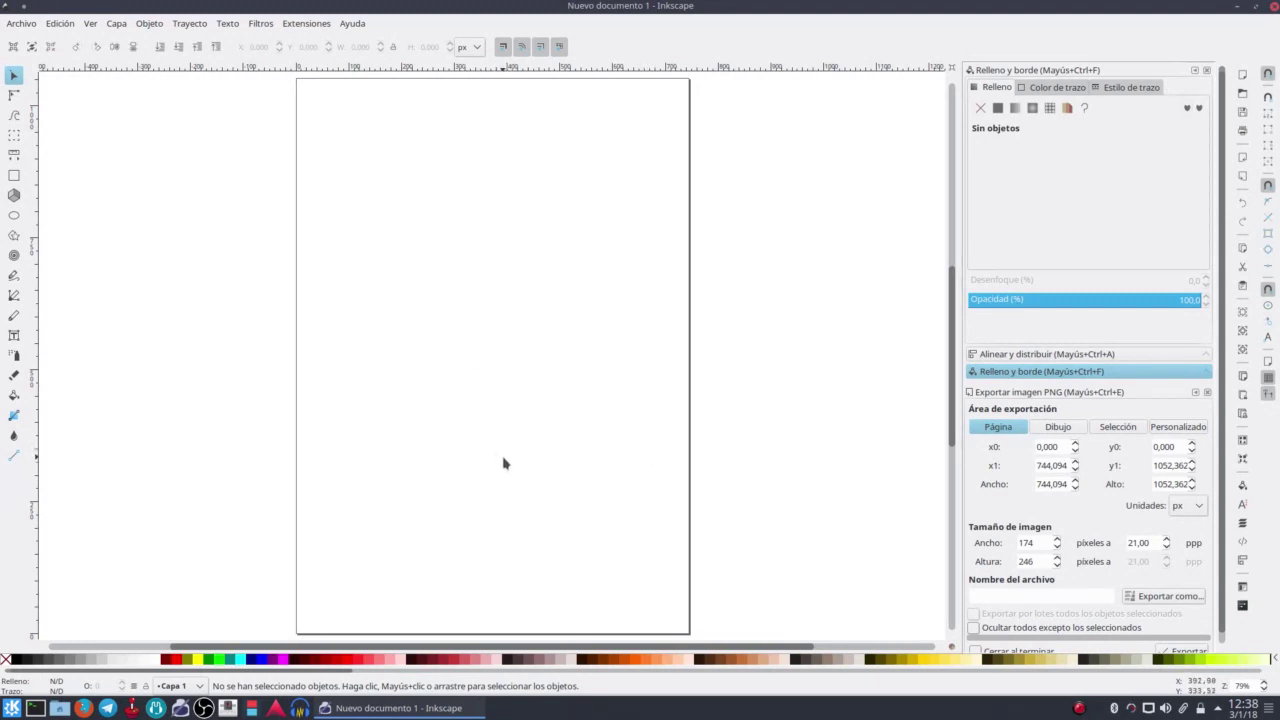
pyautogui.click(21, 23)
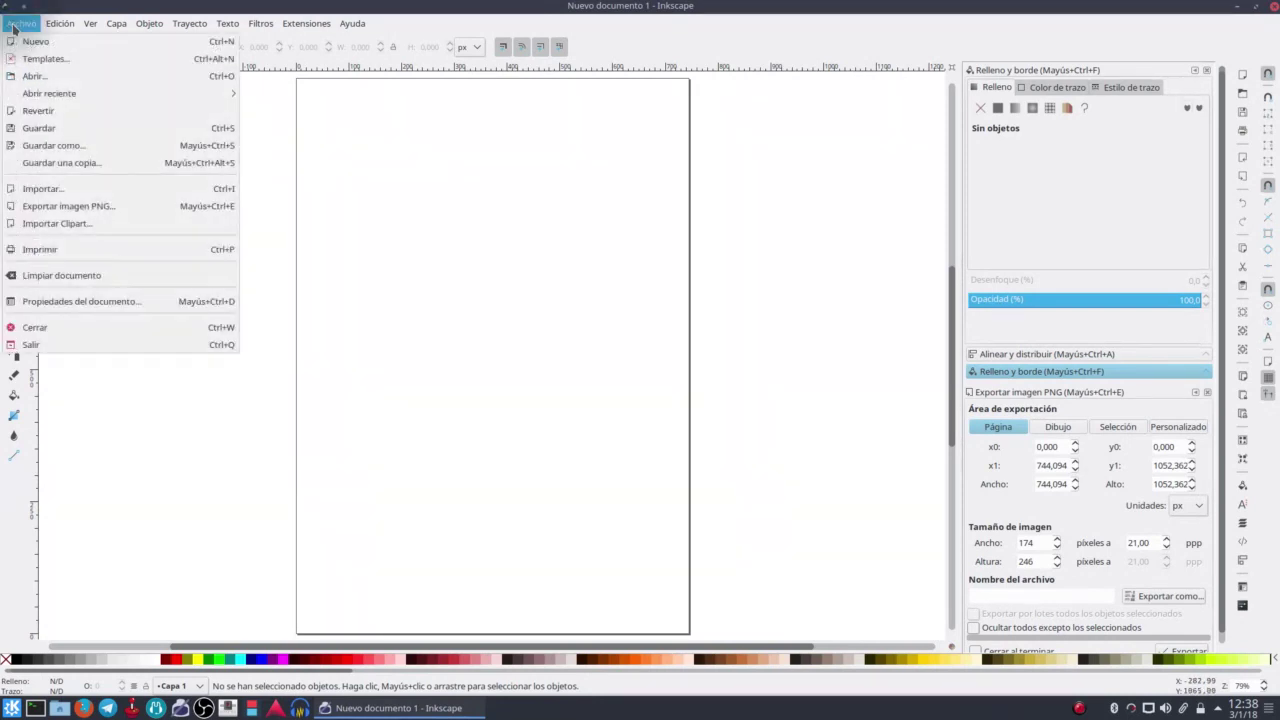
pyautogui.click(88, 308)
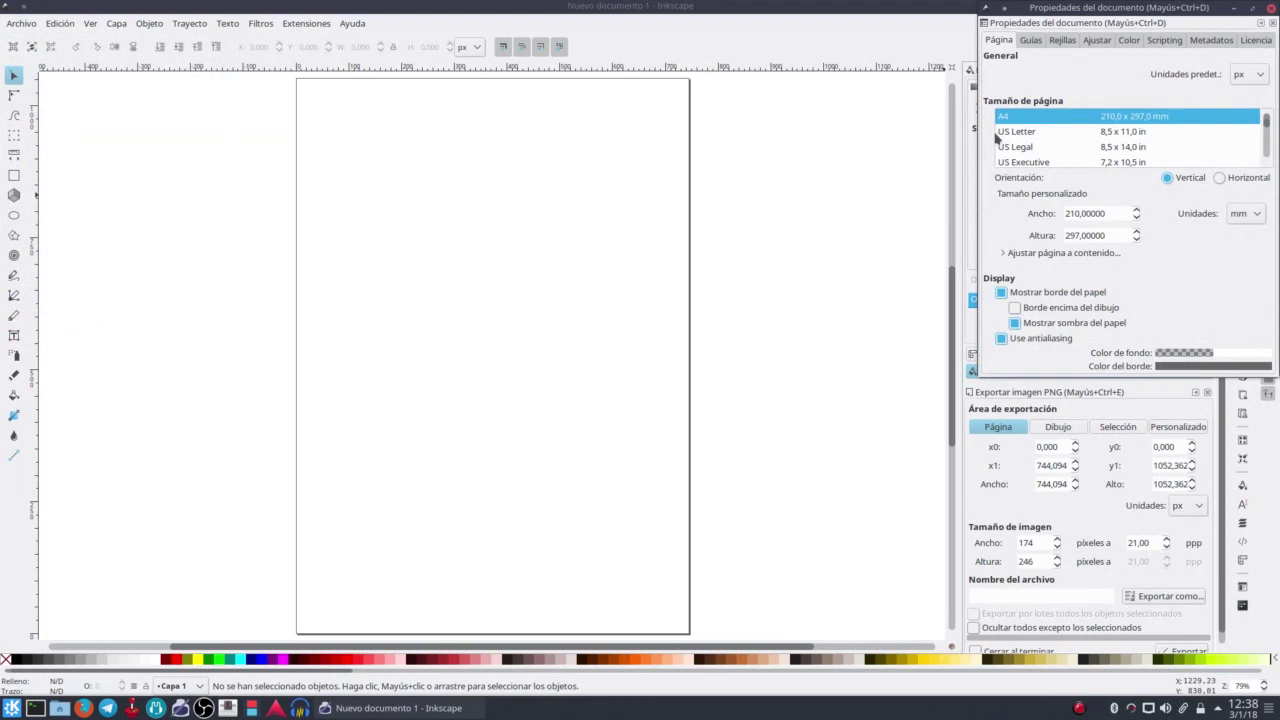
pyautogui.scroll(-2, 1054, 139)
pyautogui.scroll(-2, 1054, 139)
pyautogui.scroll(-2, 1054, 139)
pyautogui.scroll(2, 1054, 139)
pyautogui.scroll(2, 1054, 139)
pyautogui.scroll(1, 1054, 139)
pyautogui.scroll(2, 1054, 139)
pyautogui.scroll(1, 1054, 139)
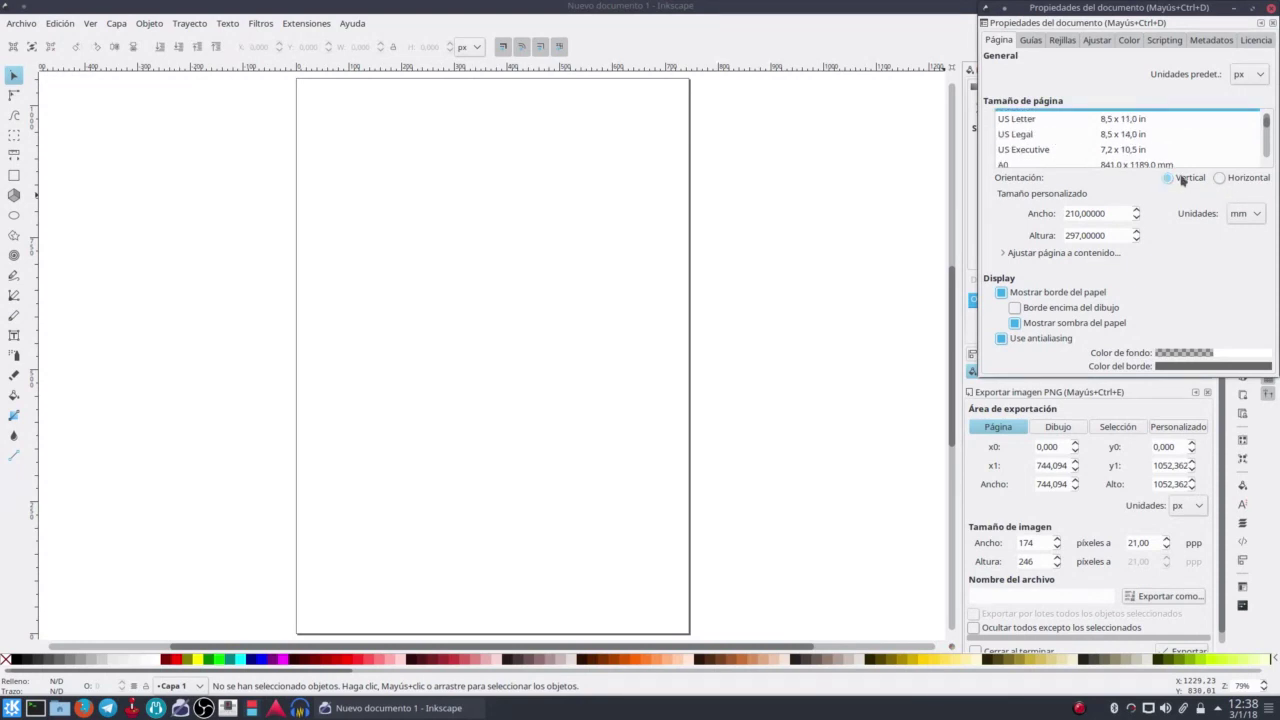
pyautogui.click(1218, 178)
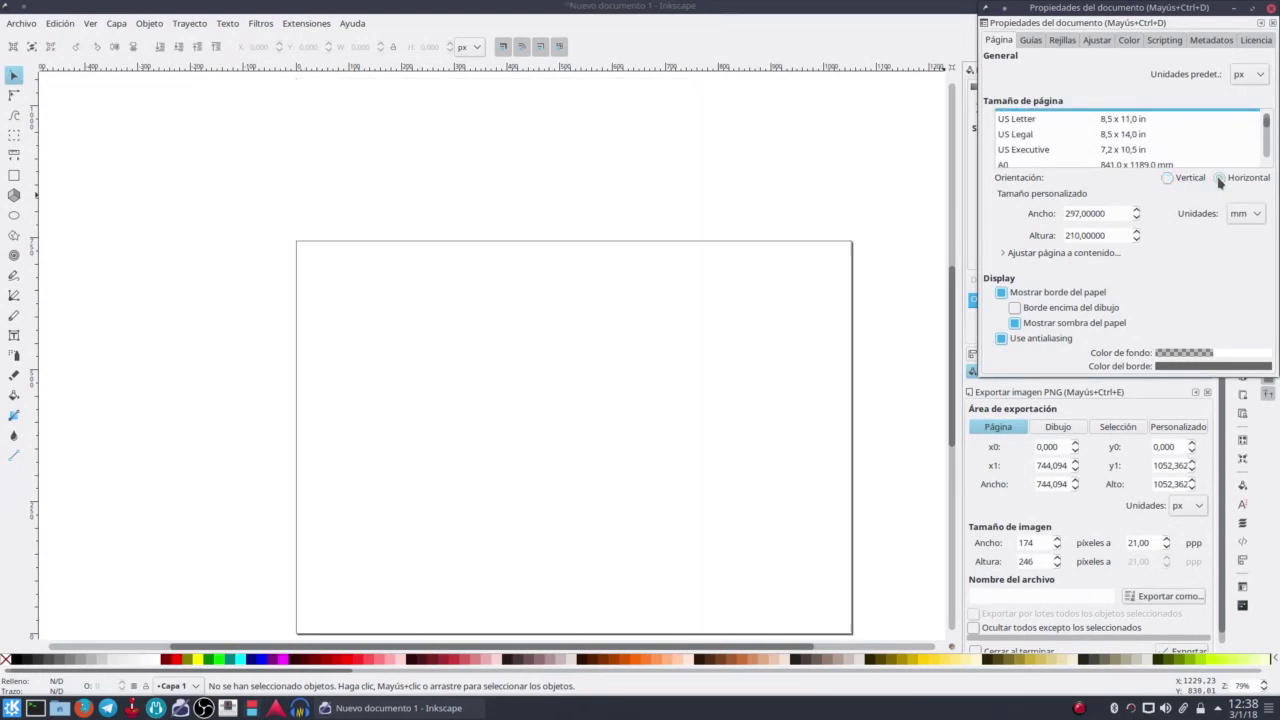
pyautogui.scroll(-1, 896, 263)
pyautogui.scroll(-1, 896, 263)
pyautogui.click(1168, 178)
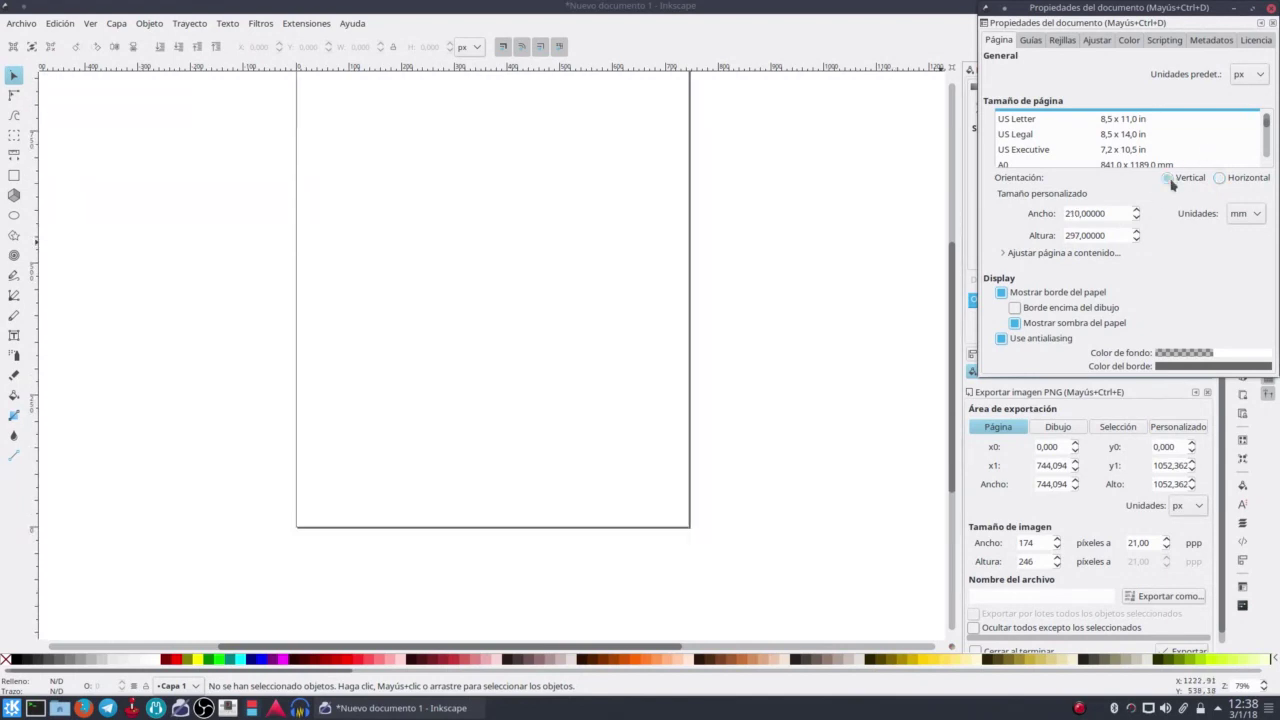
pyautogui.scroll(2, 792, 295)
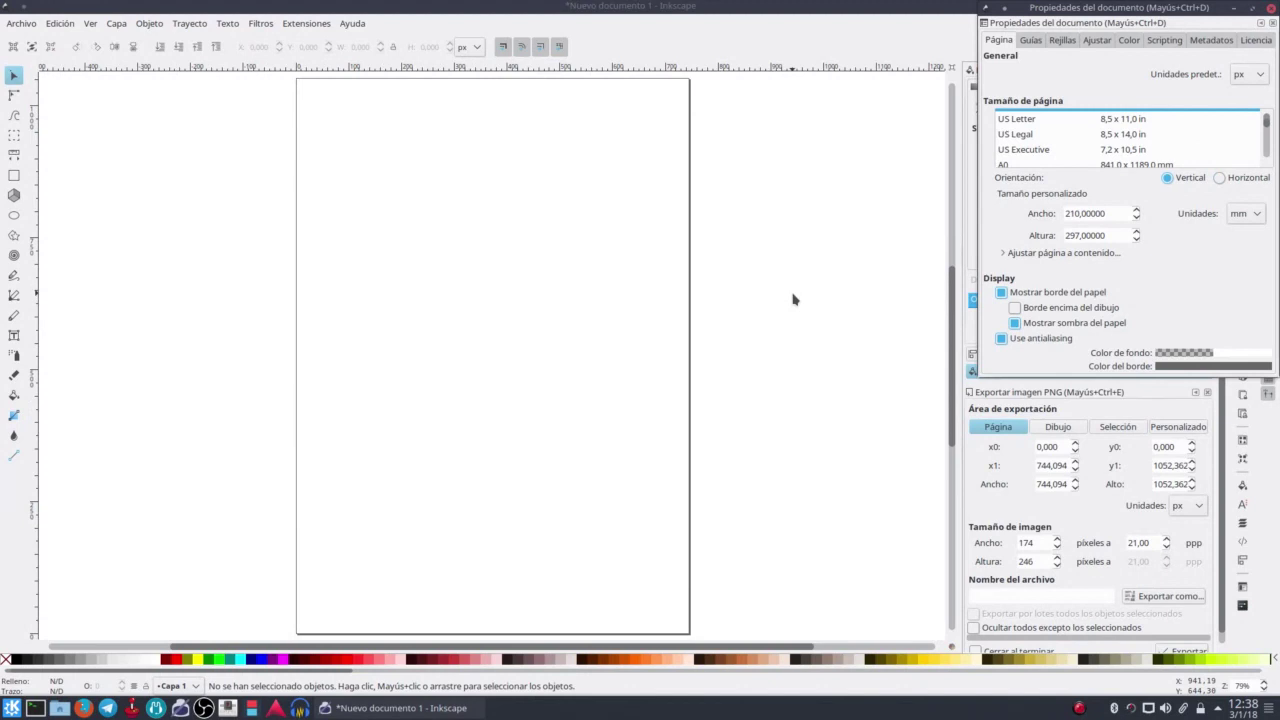
pyautogui.click(1271, 8)
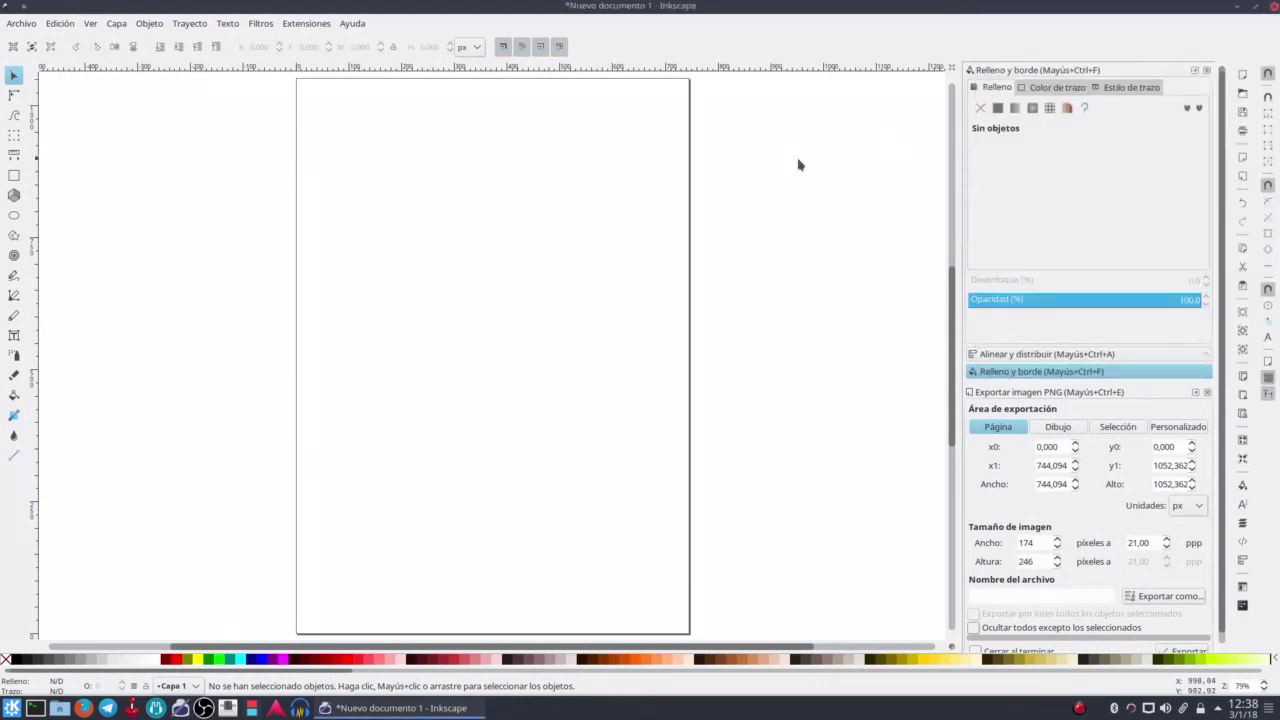
# - Open the Calendario extension (year 2018, all months) and move its dialog to the upper left
pyautogui.click(300, 25)
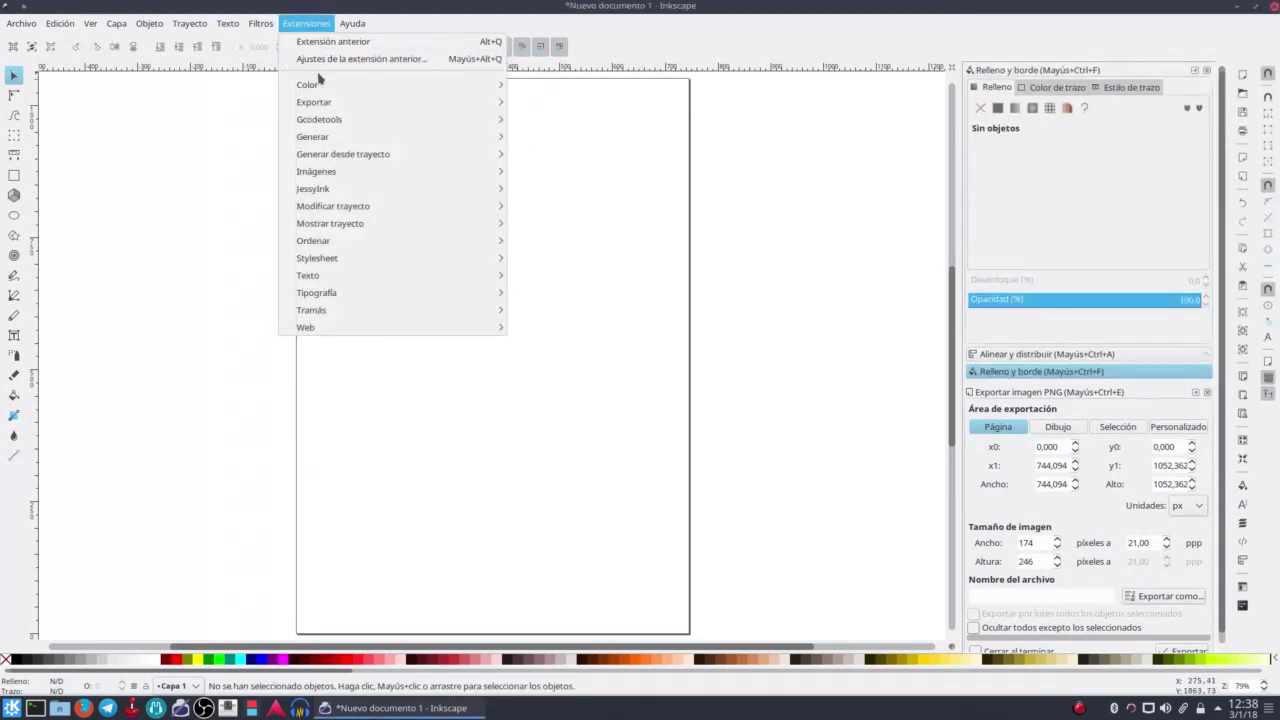
pyautogui.moveTo(312, 137)
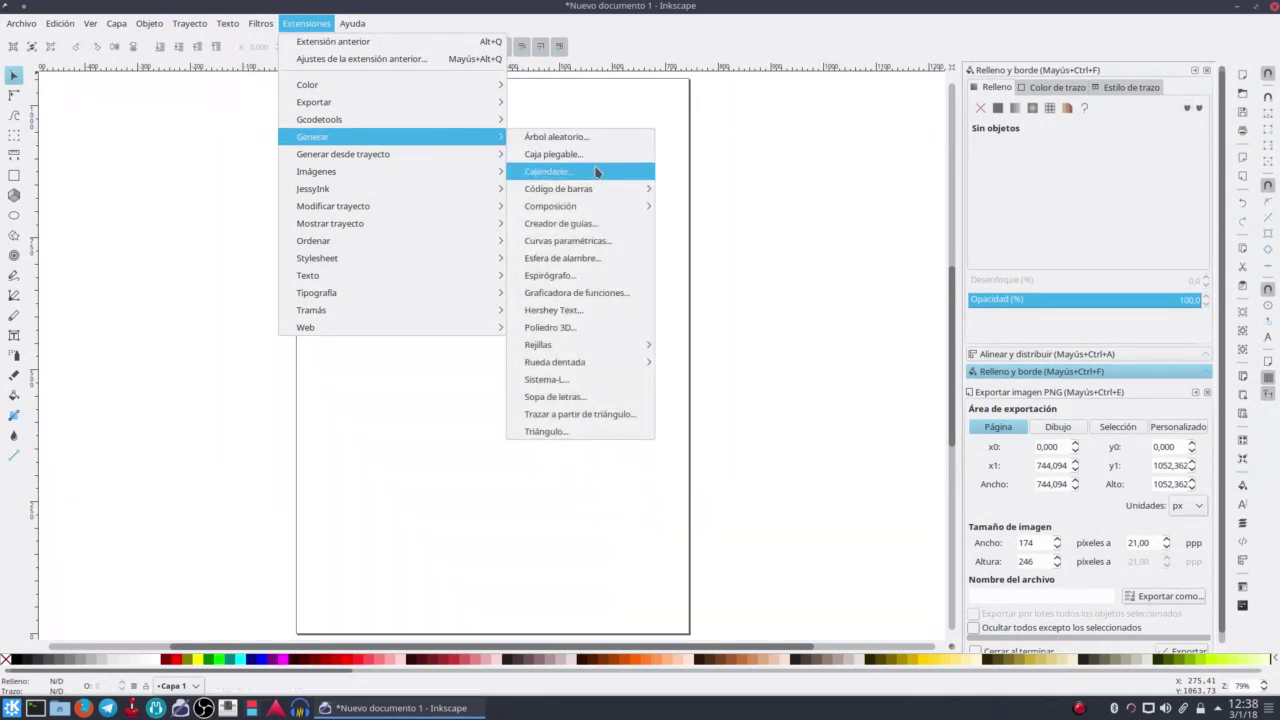
pyautogui.click(596, 172)
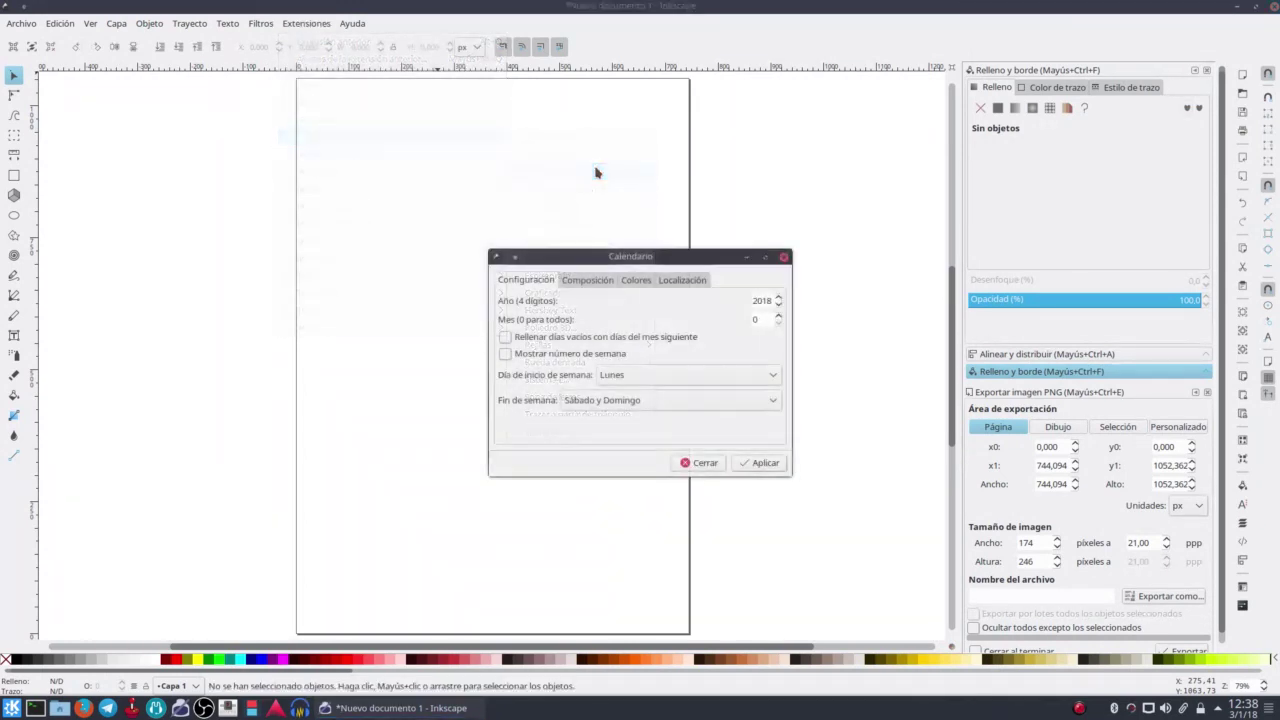
pyautogui.moveTo(640, 256)
pyautogui.mouseDown()
pyautogui.moveTo(199, 183)
pyautogui.moveTo(233, 149)
pyautogui.mouseUp()
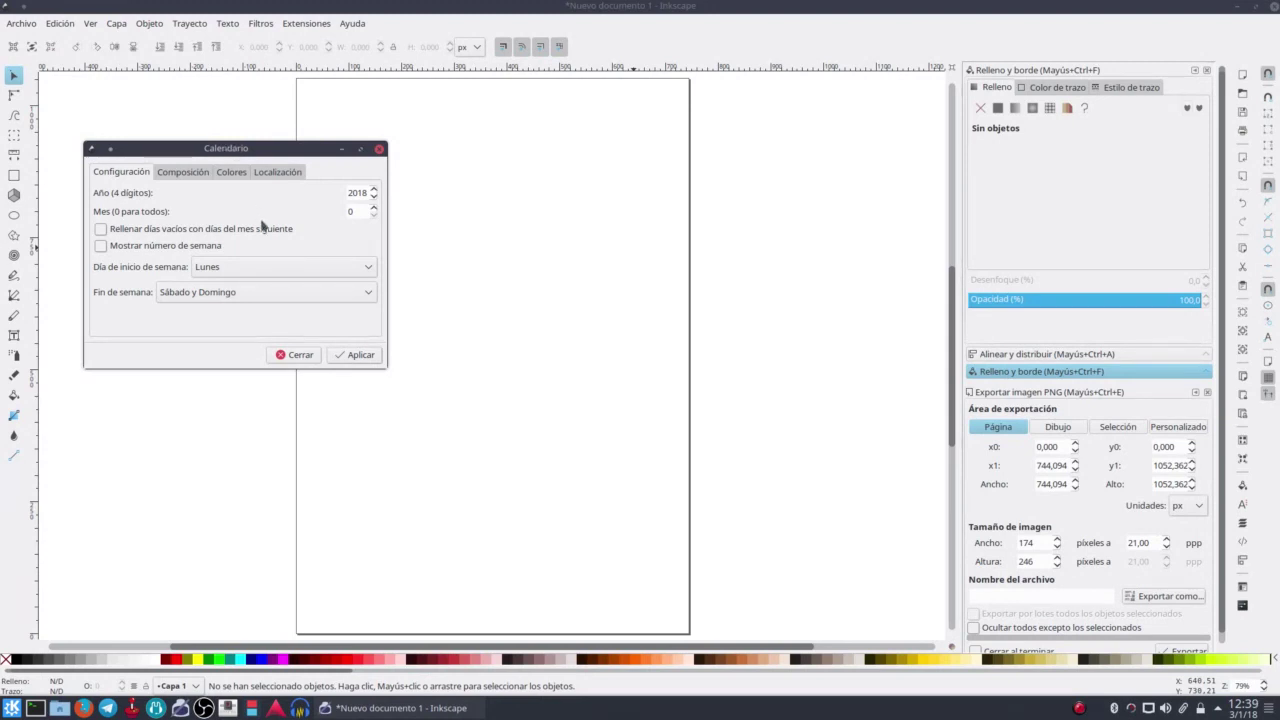
pyautogui.click(186, 178)
pyautogui.click(231, 173)
pyautogui.click(271, 176)
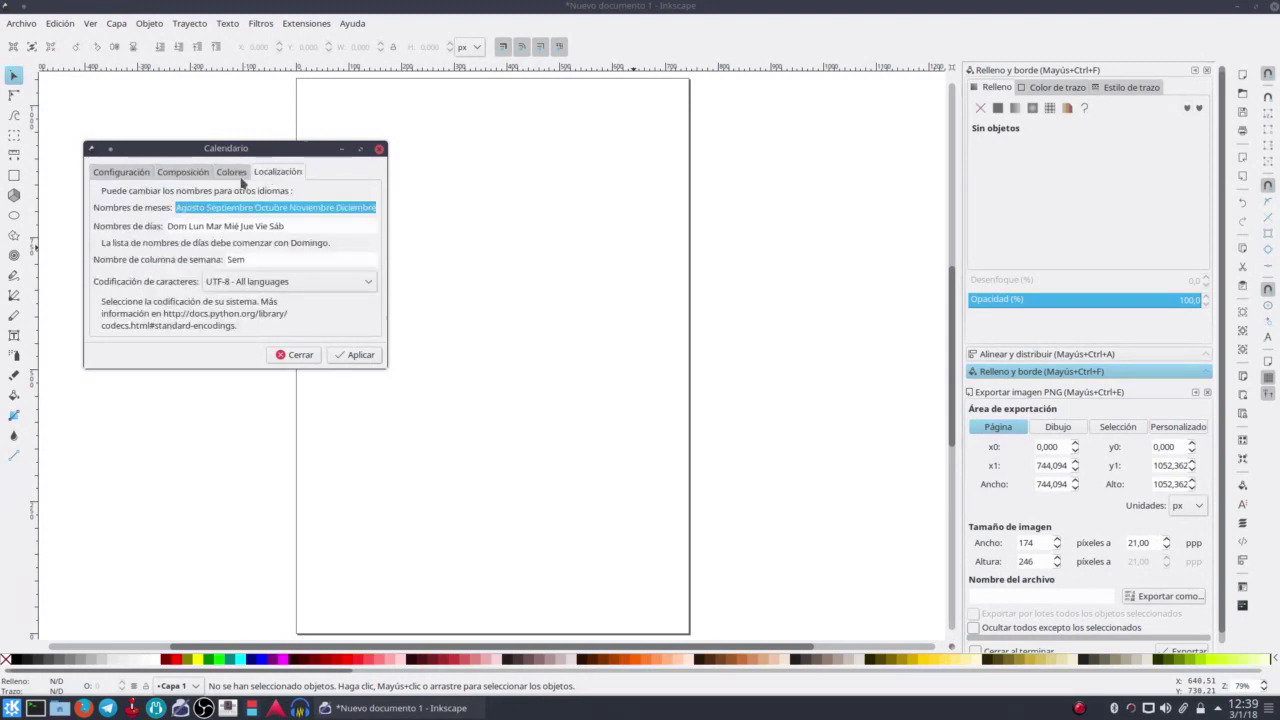
pyautogui.click(143, 173)
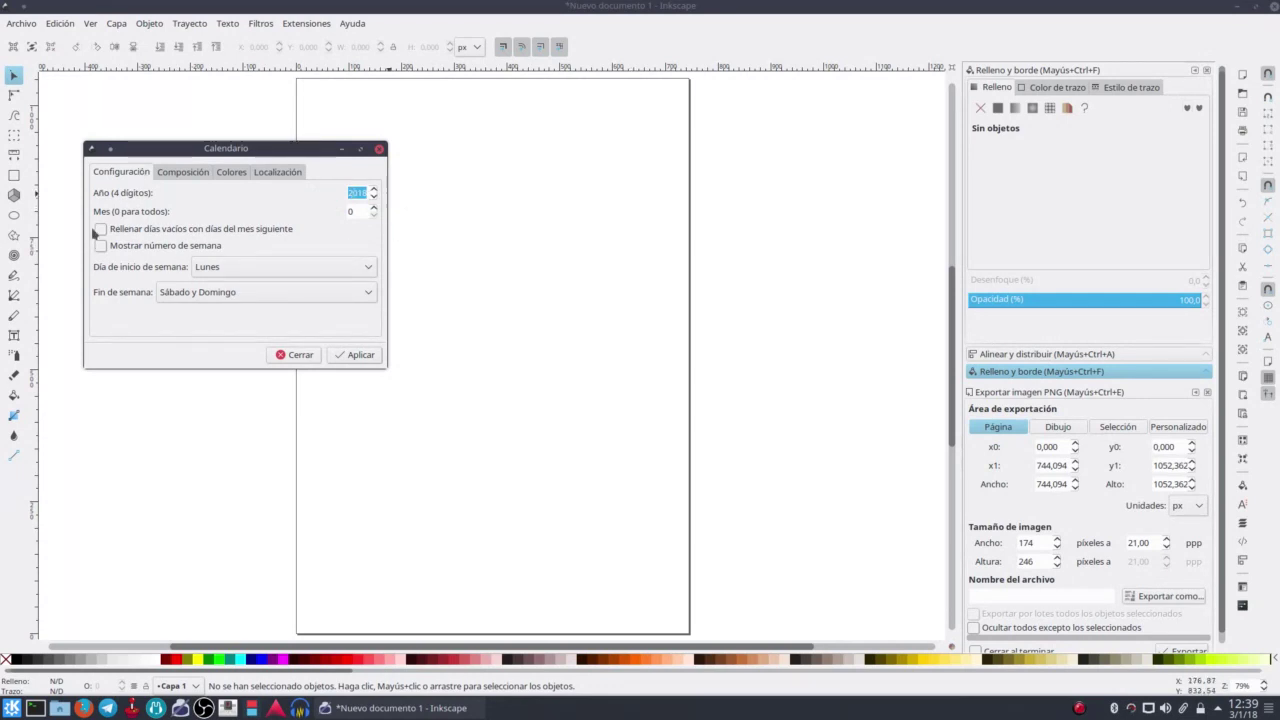
pyautogui.click(372, 207)
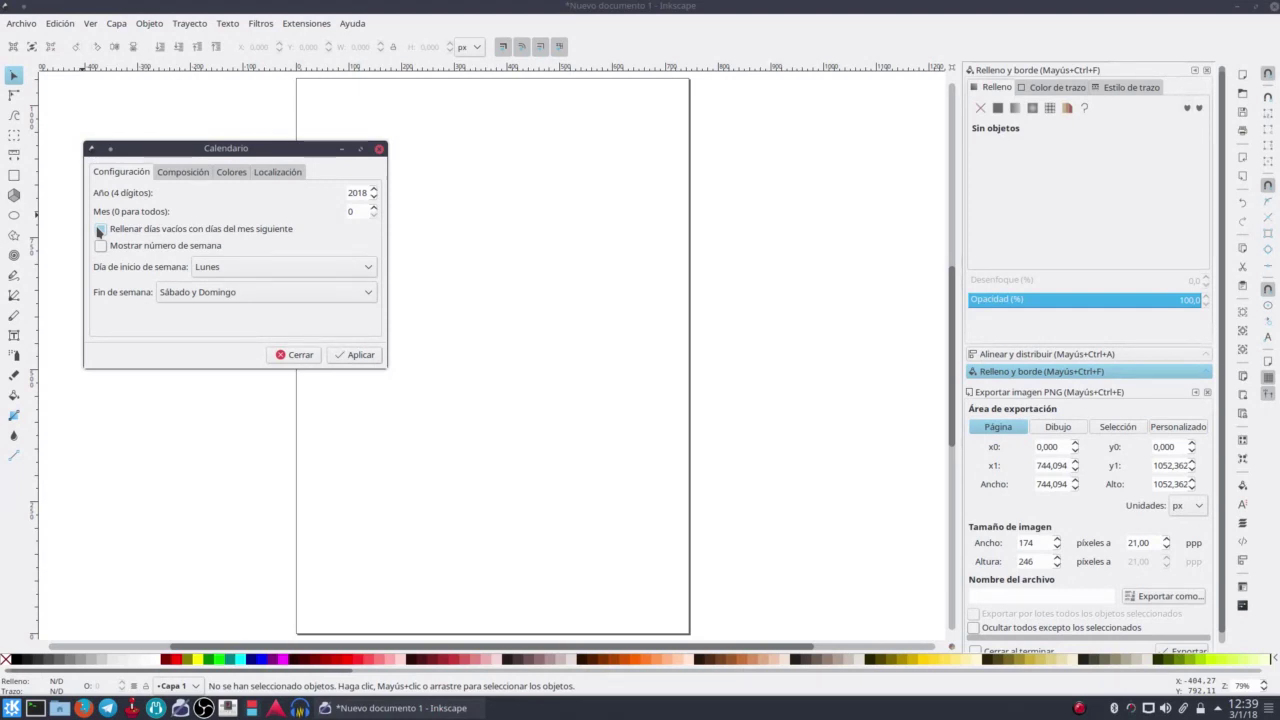
pyautogui.click(100, 230)
pyautogui.click(100, 229)
pyautogui.click(101, 247)
pyautogui.click(114, 251)
pyautogui.click(251, 267)
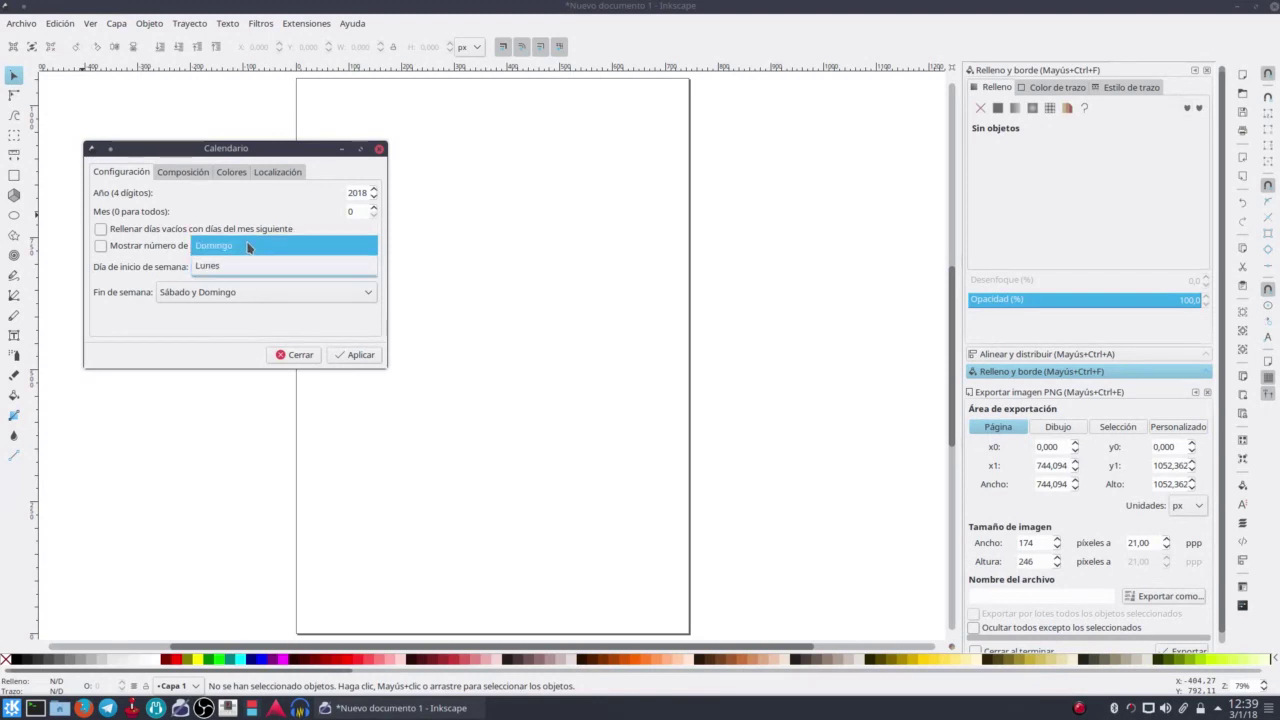
pyautogui.click(248, 246)
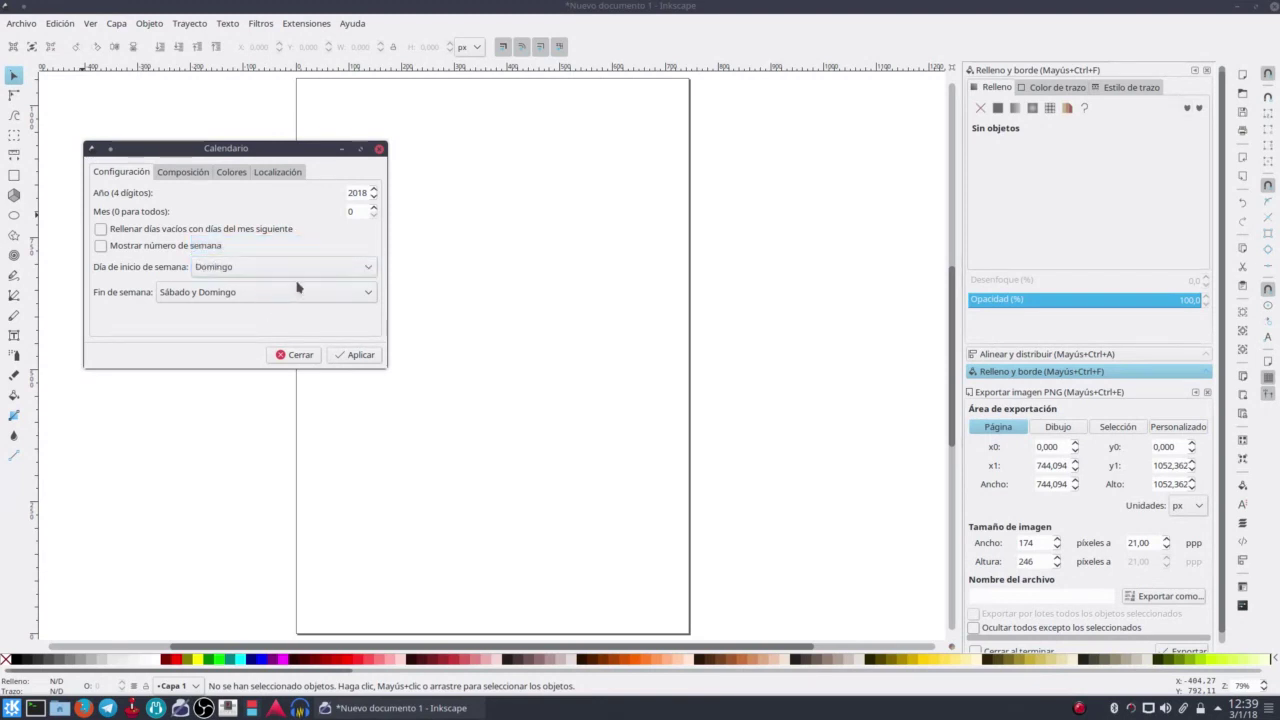
pyautogui.click(300, 272)
pyautogui.click(300, 286)
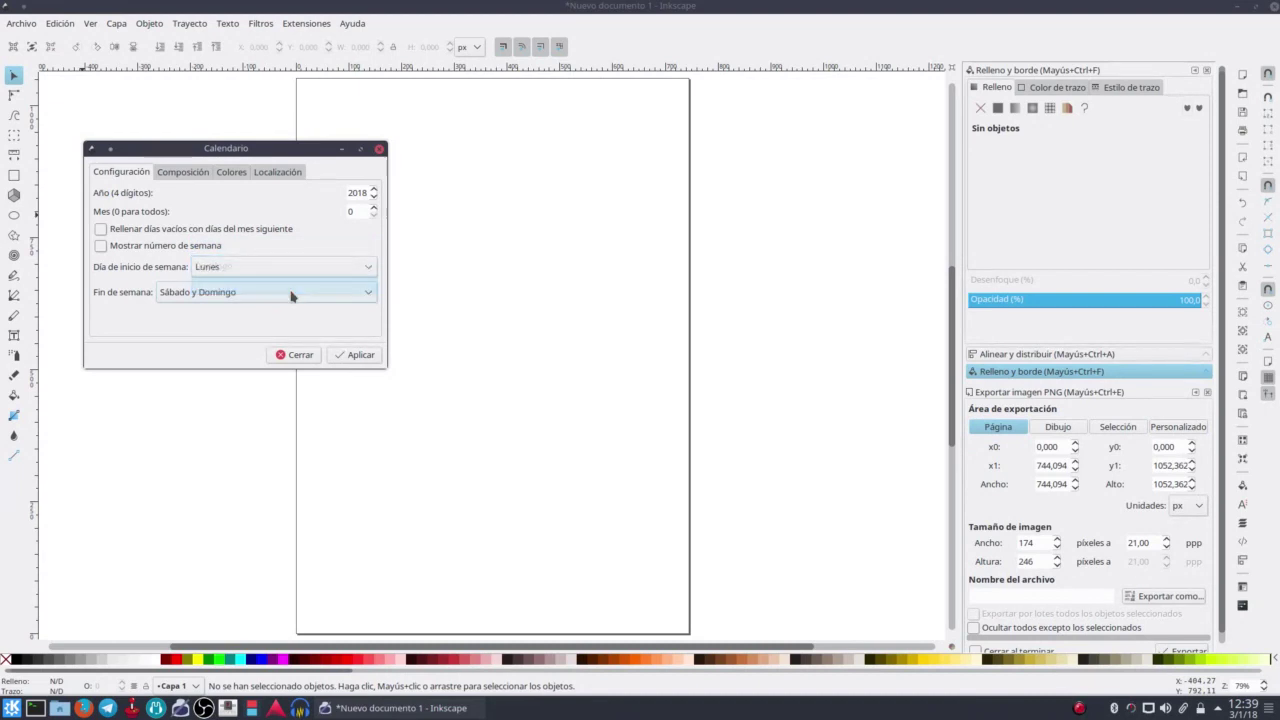
pyautogui.click(252, 299)
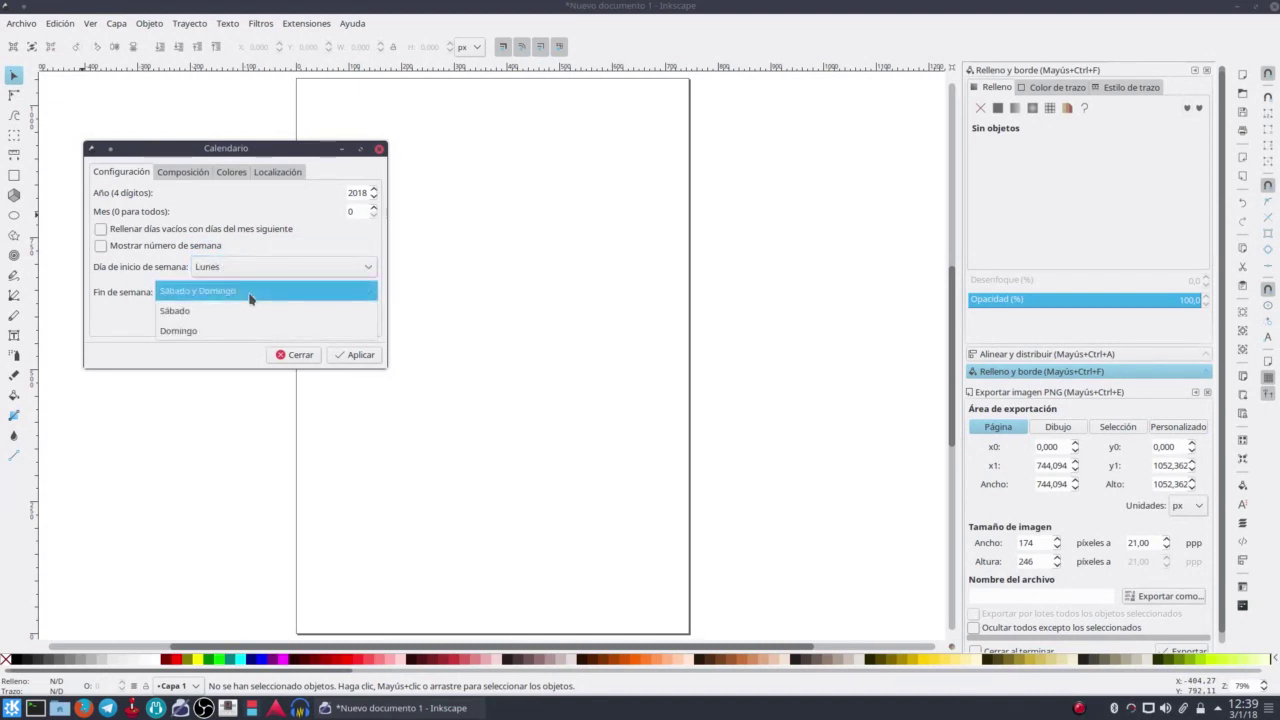
pyautogui.click(241, 289)
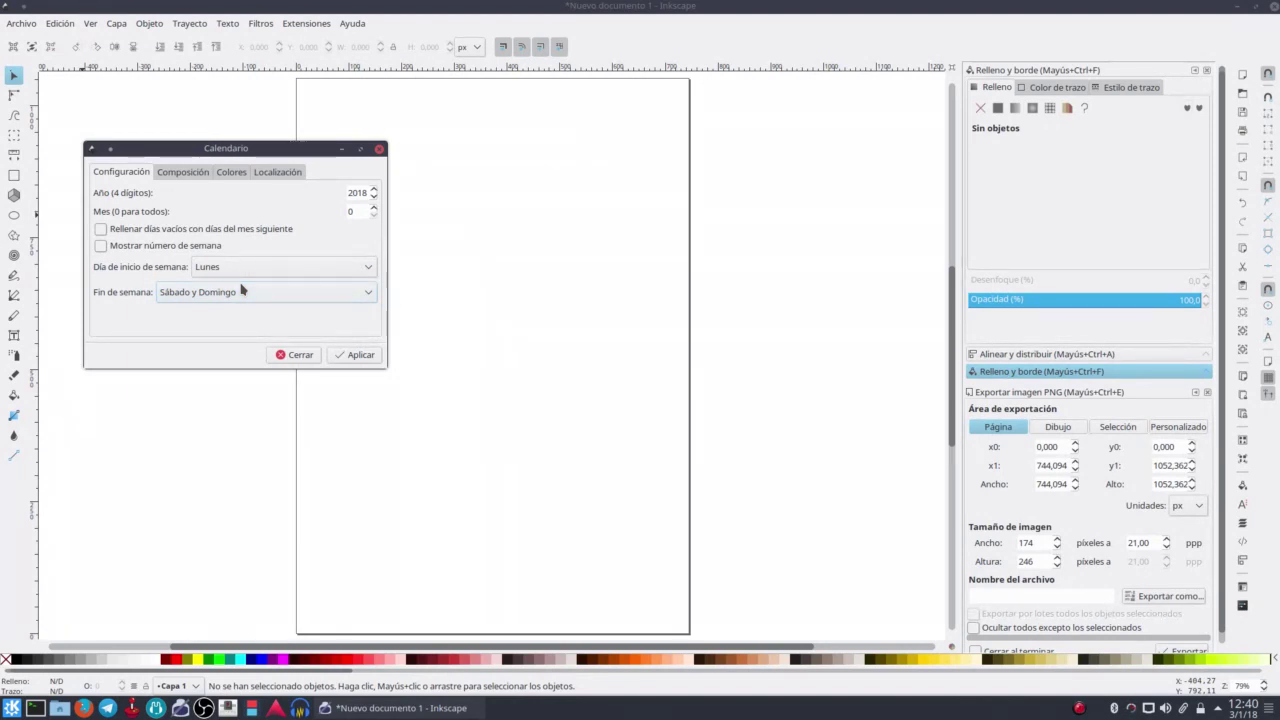
pyautogui.click(240, 288)
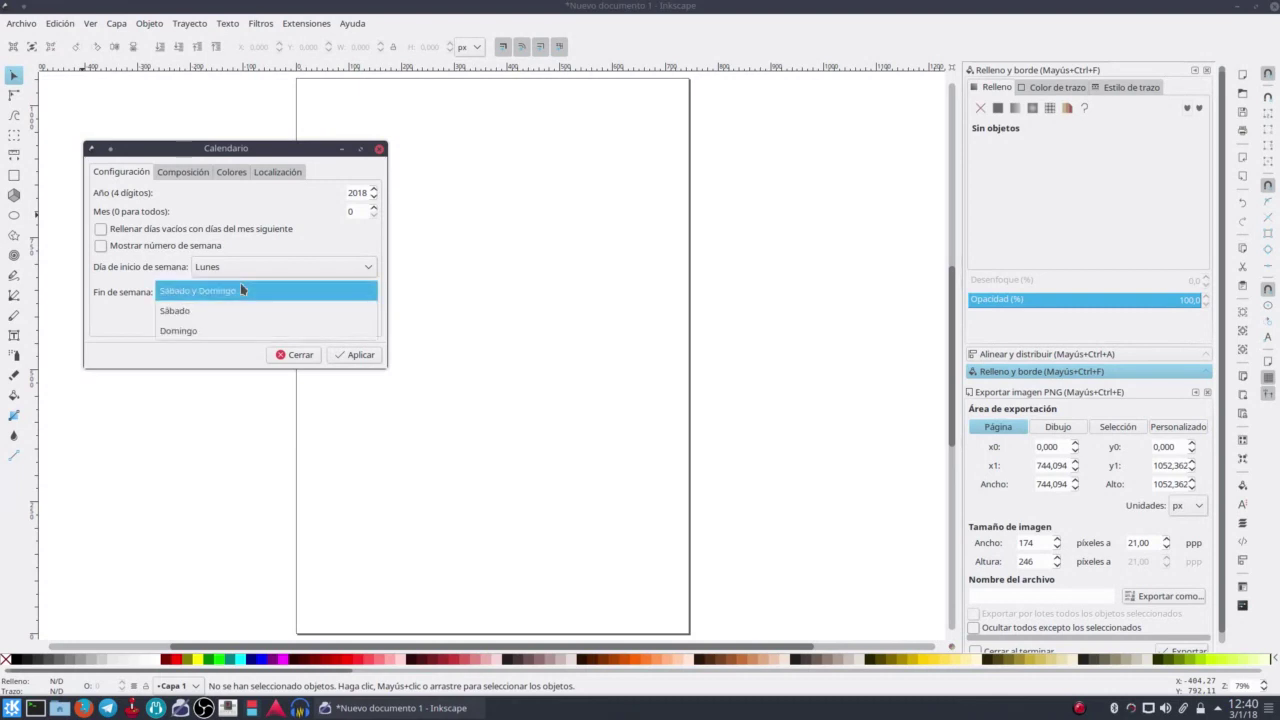
pyautogui.click(241, 292)
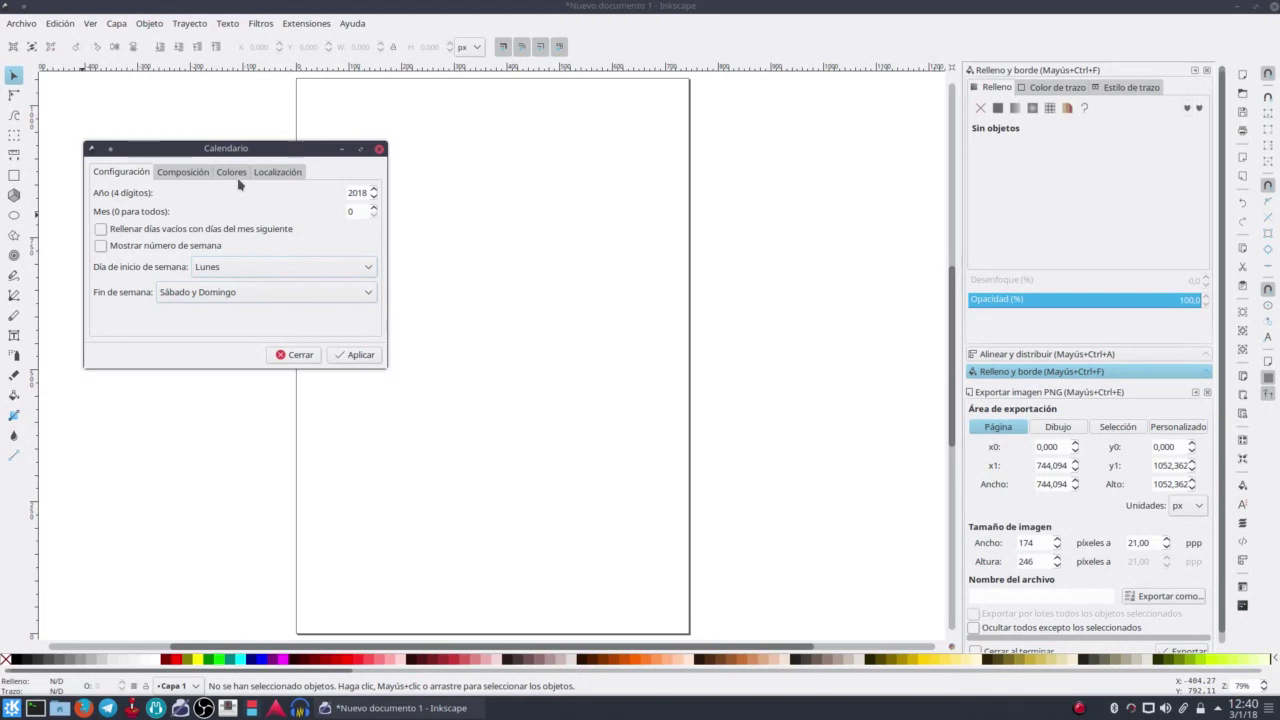
# - Generate the 2018 calendar on the page, then view the Composición layout options
pyautogui.click(358, 355)
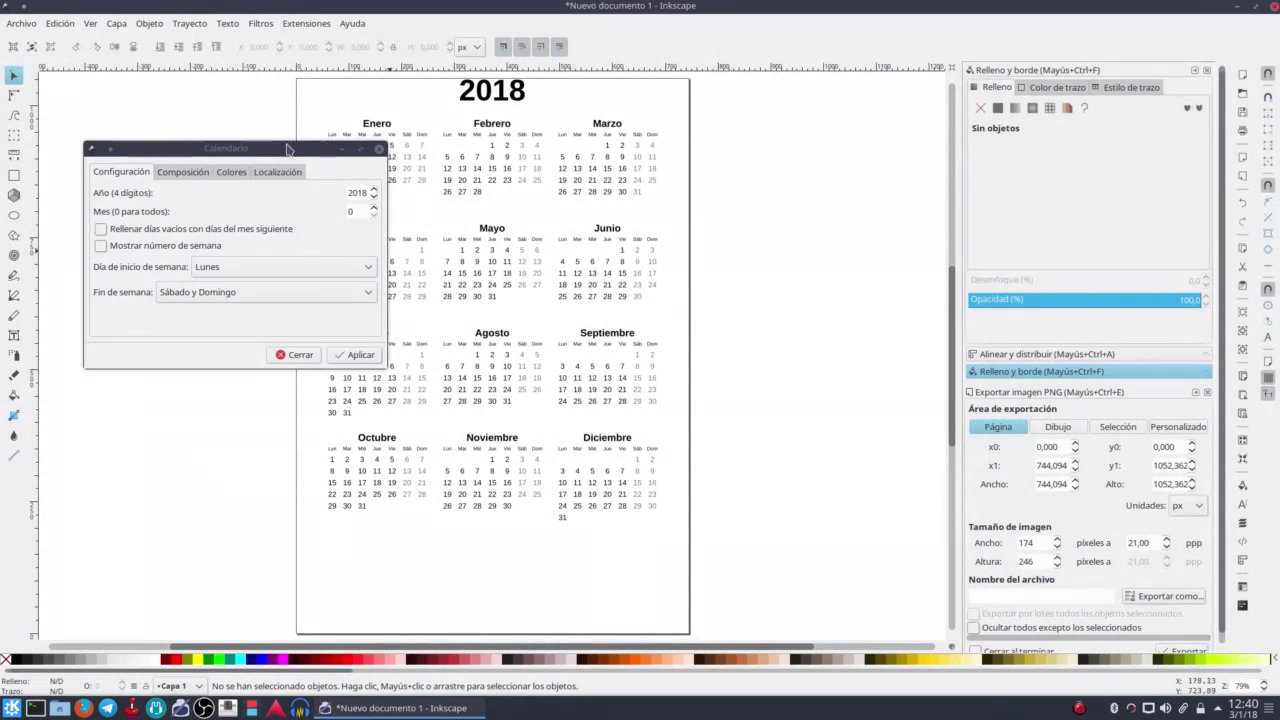
pyautogui.moveTo(281, 148)
pyautogui.mouseDown()
pyautogui.moveTo(162, 200)
pyautogui.moveTo(206, 166)
pyautogui.mouseUp()
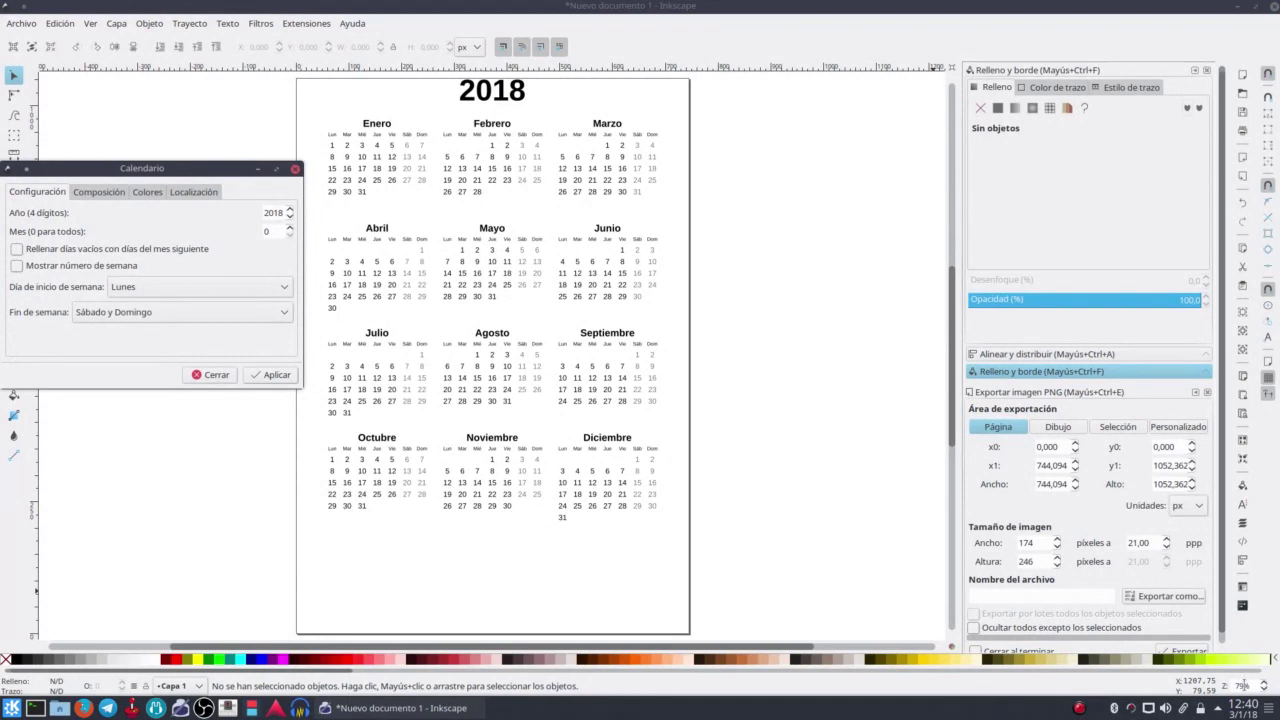
pyautogui.scroll(-1, 1243, 686)
pyautogui.scroll(-1, 1243, 686)
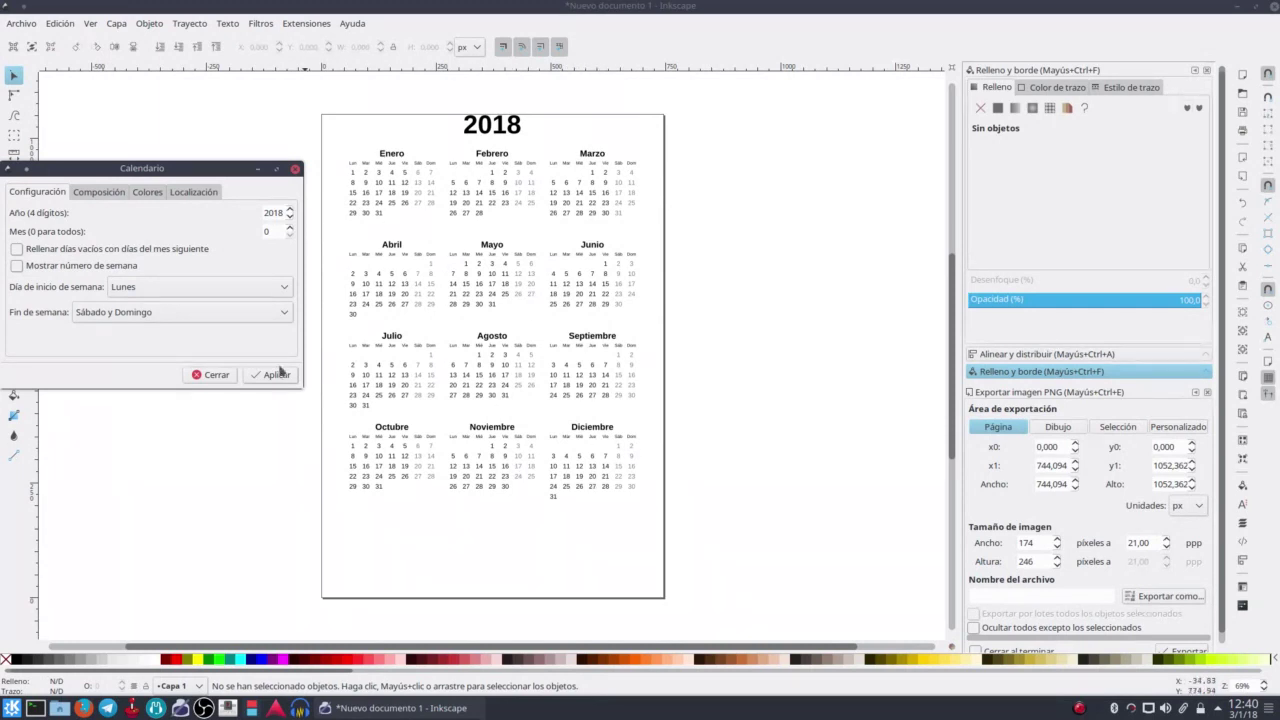
pyautogui.click(112, 191)
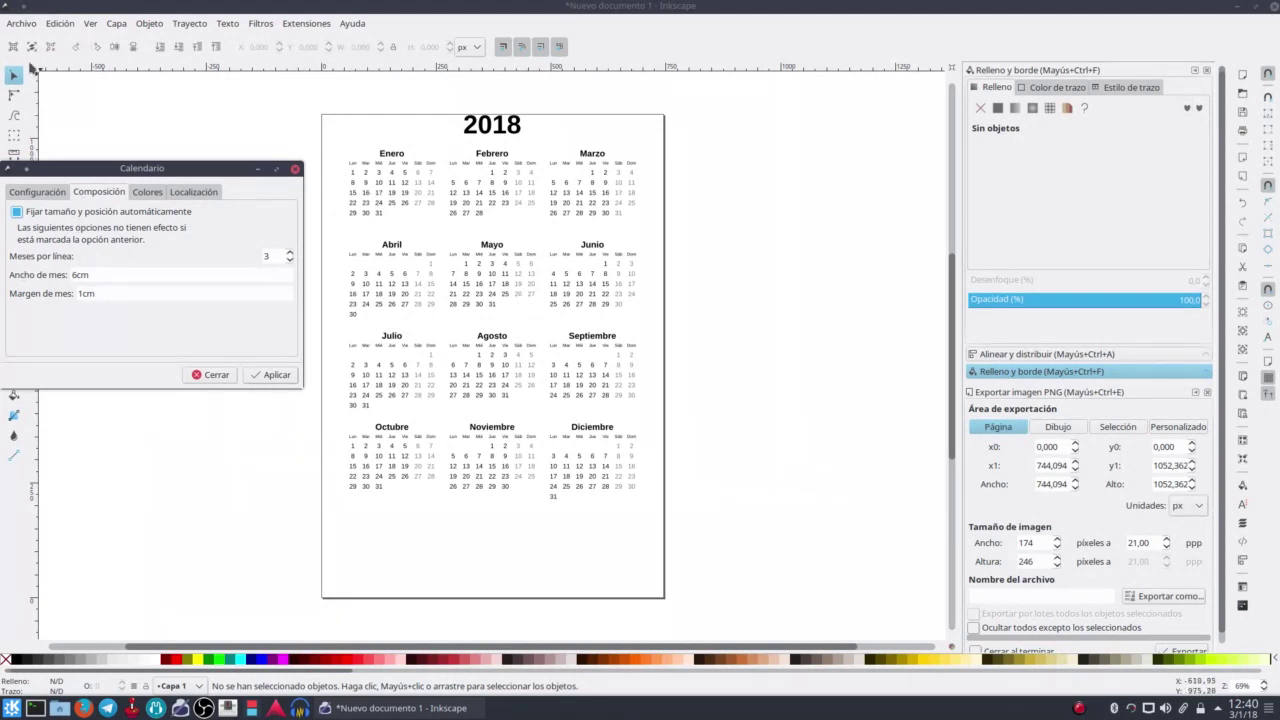
# - Switch the page to landscape in Document Properties and generate a test calendar
pyautogui.click(22, 23)
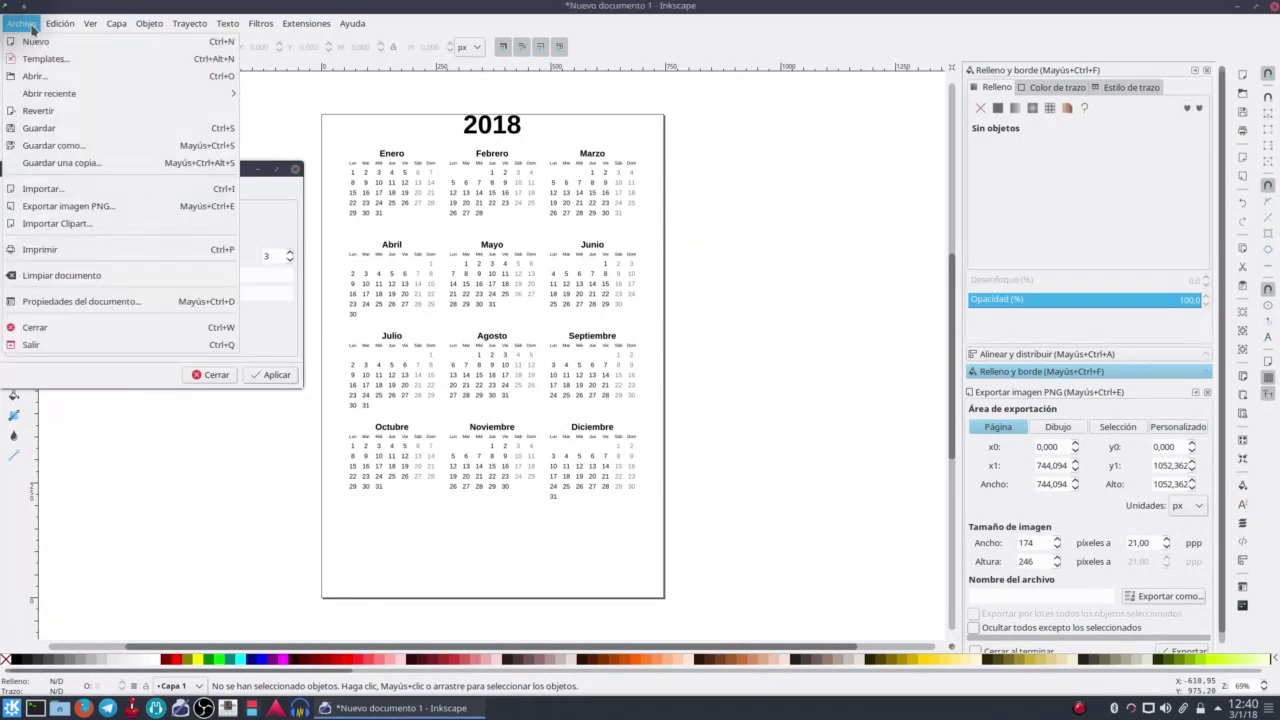
pyautogui.click(98, 302)
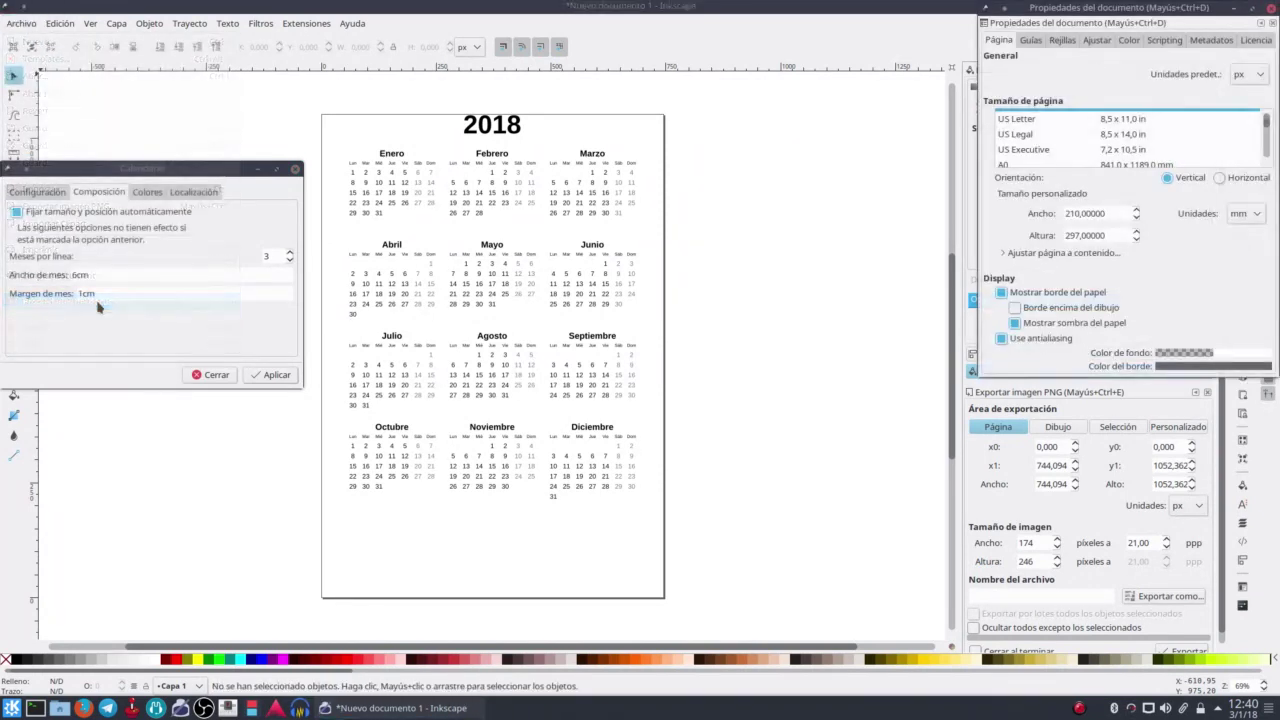
pyautogui.click(1220, 178)
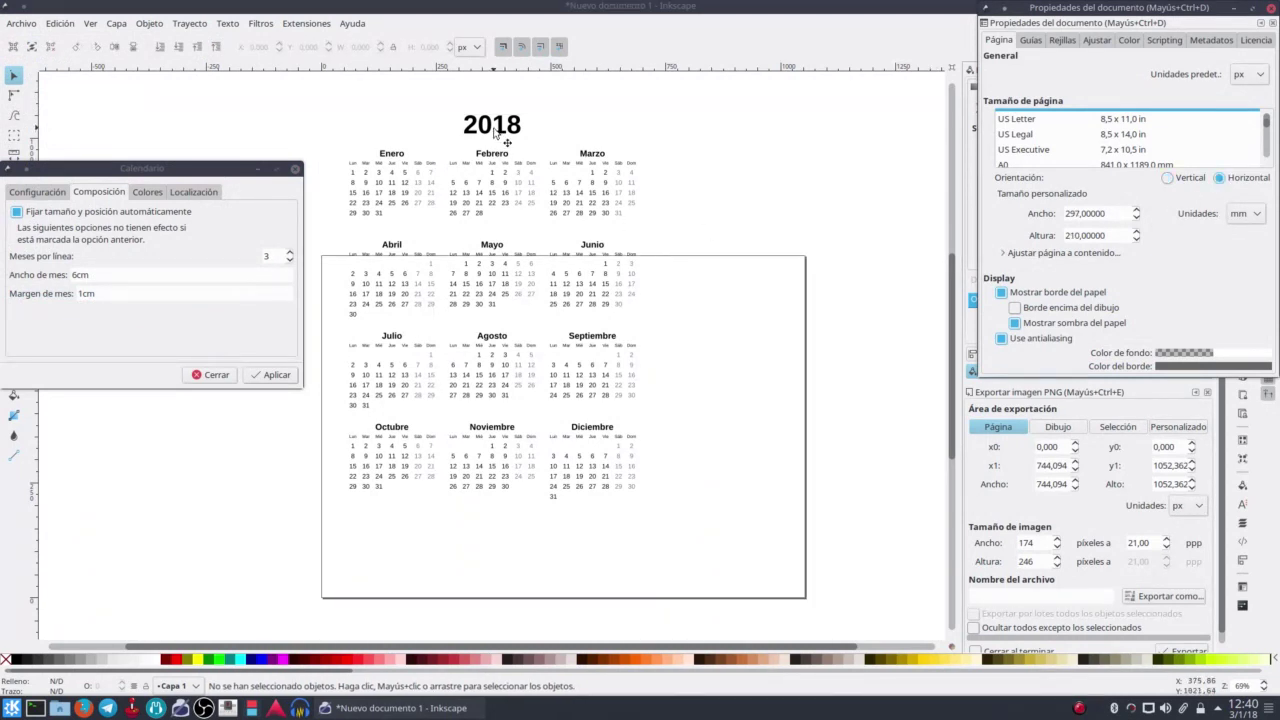
pyautogui.click(268, 375)
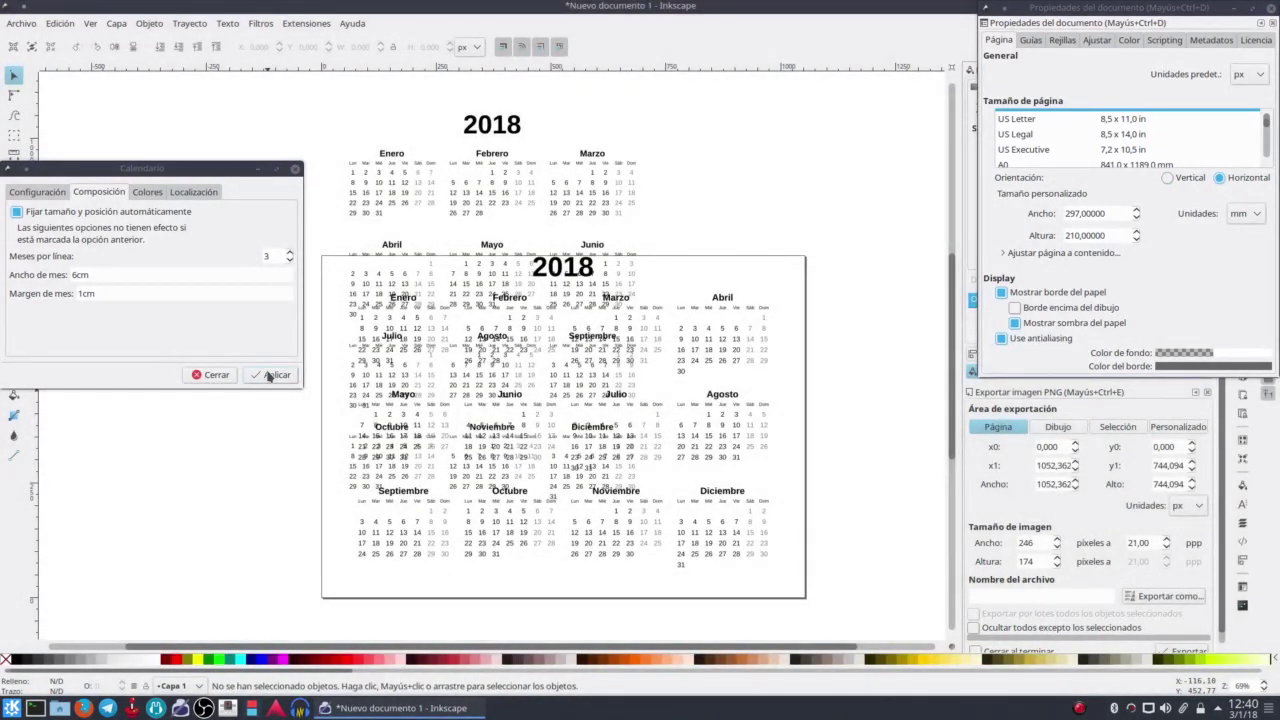
# - Move the first calendar to the left, restore portrait orientation, and delete the test calendar
pyautogui.moveTo(519, 137); pyautogui.dragTo(221, 228)
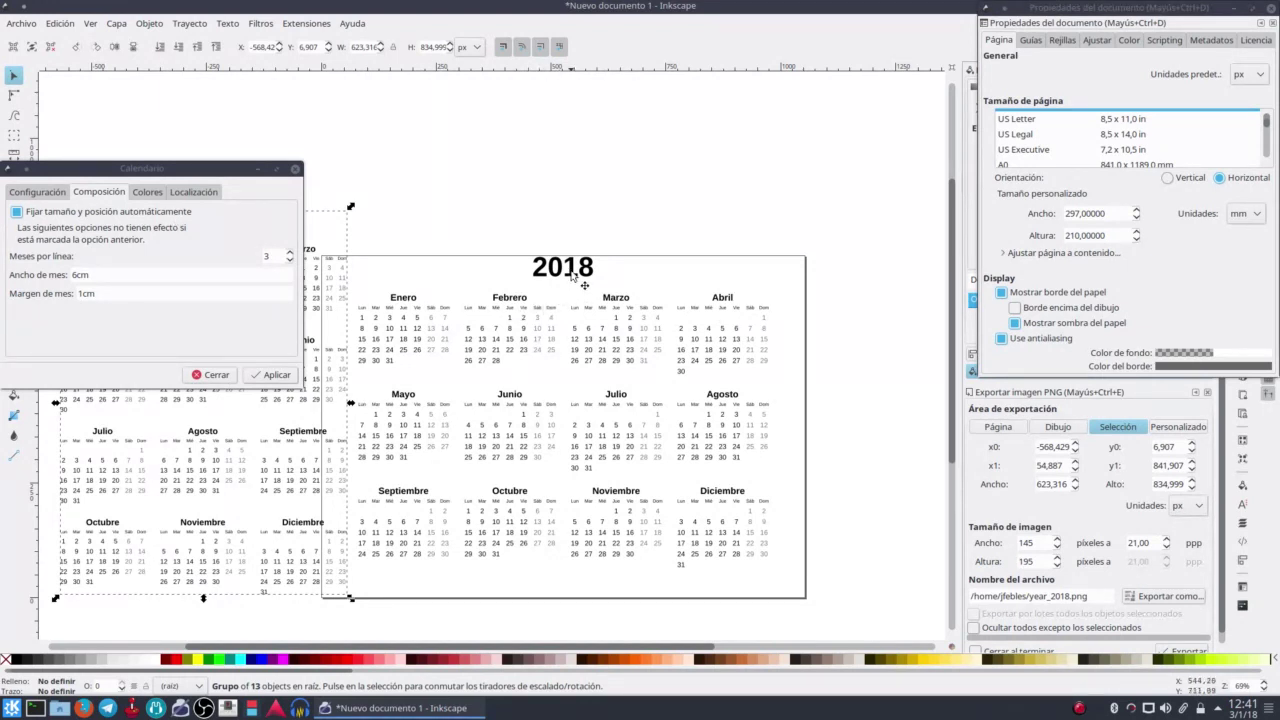
pyautogui.click(1168, 179)
pyautogui.click(1168, 178)
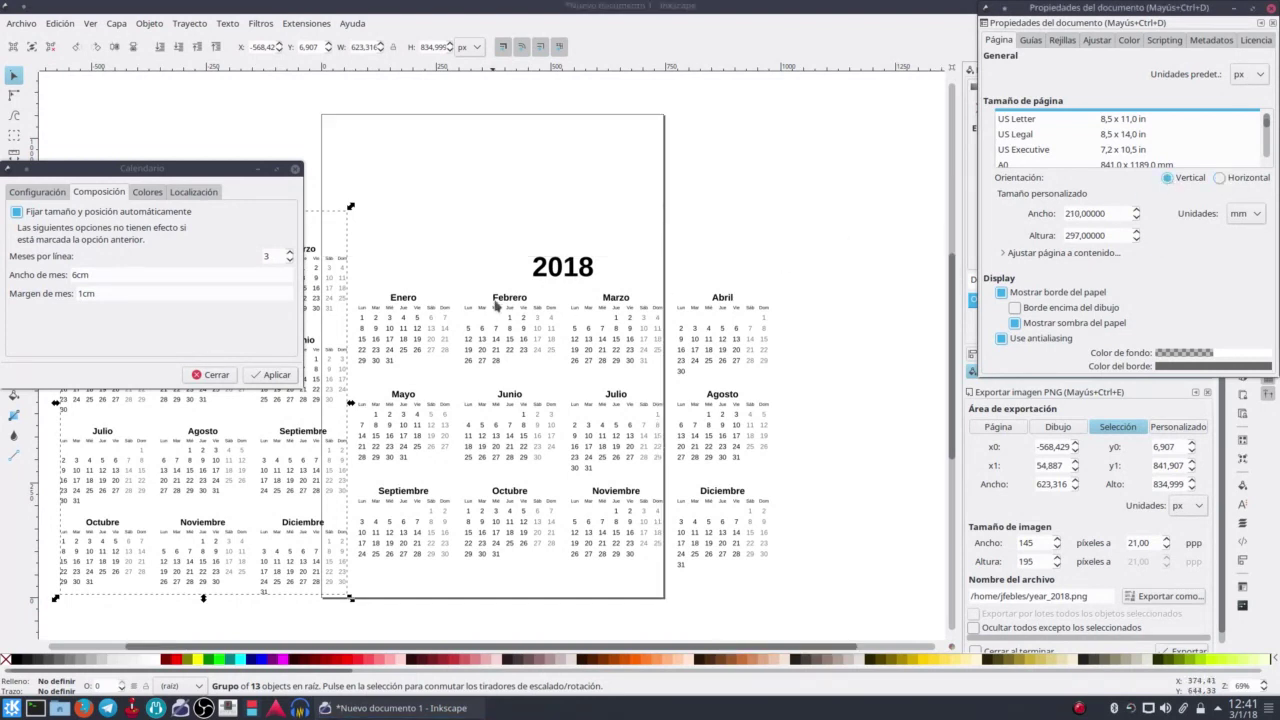
pyautogui.click(568, 280)
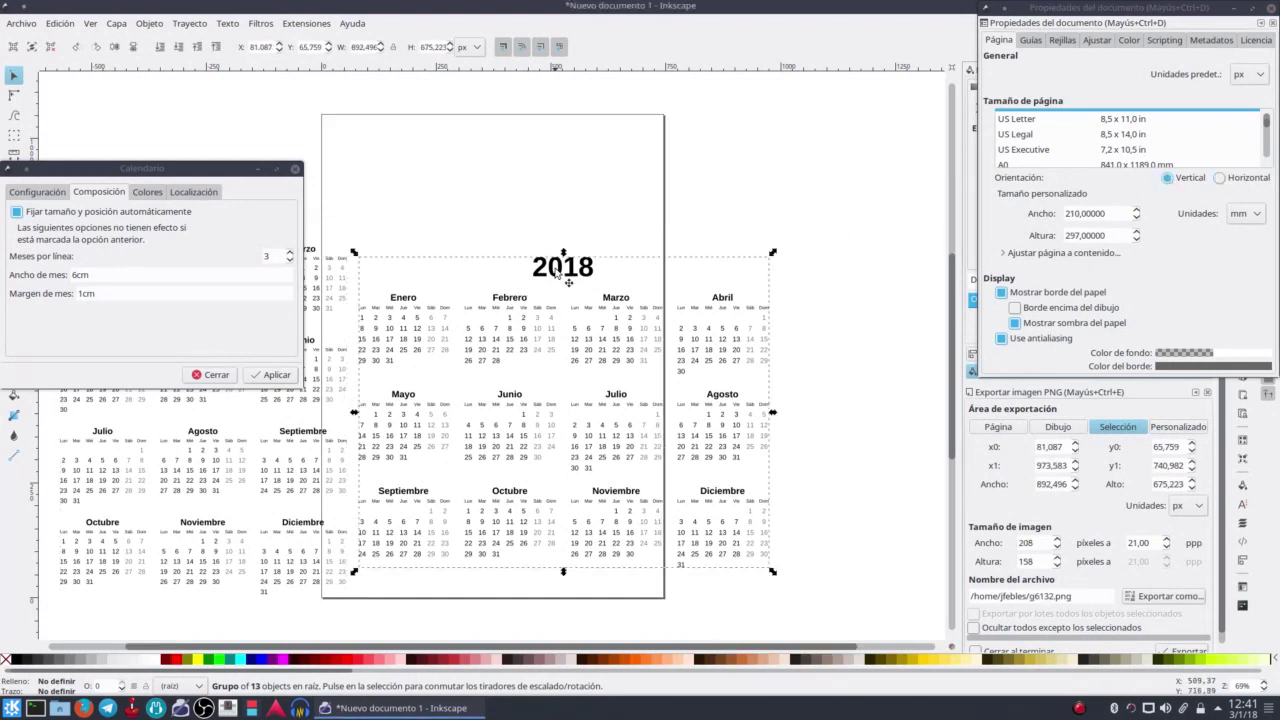
pyautogui.press('Delete')
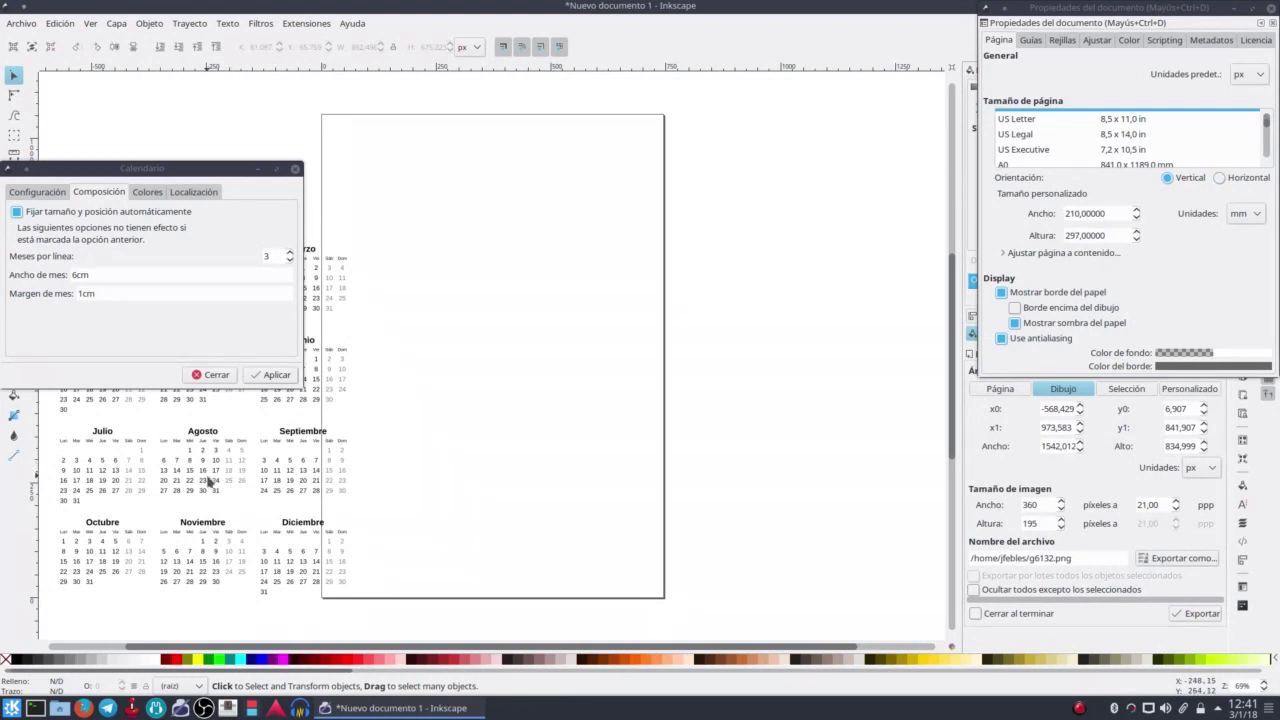
# - Delete the old calendar, disable automatic sizing, and generate a six-months-per-row 2018 calendar
pyautogui.click(209, 481)
pyautogui.press('Delete')
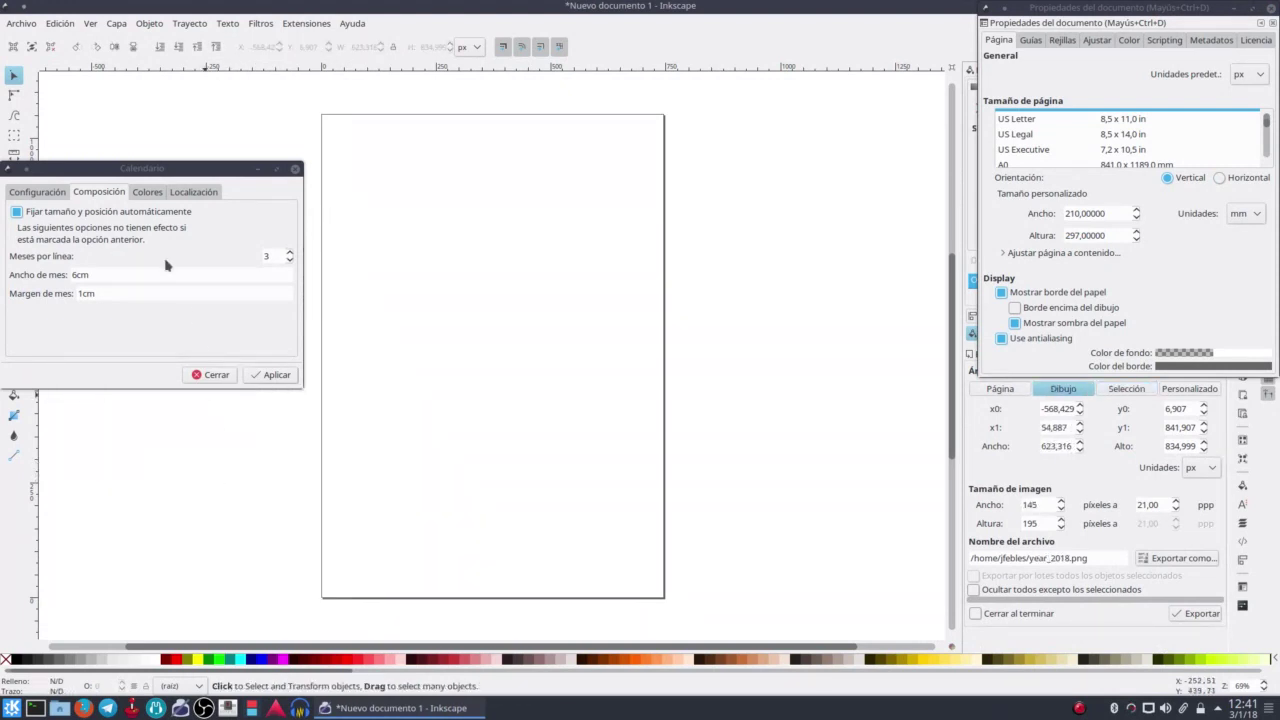
pyautogui.click(16, 212)
pyautogui.write('6')
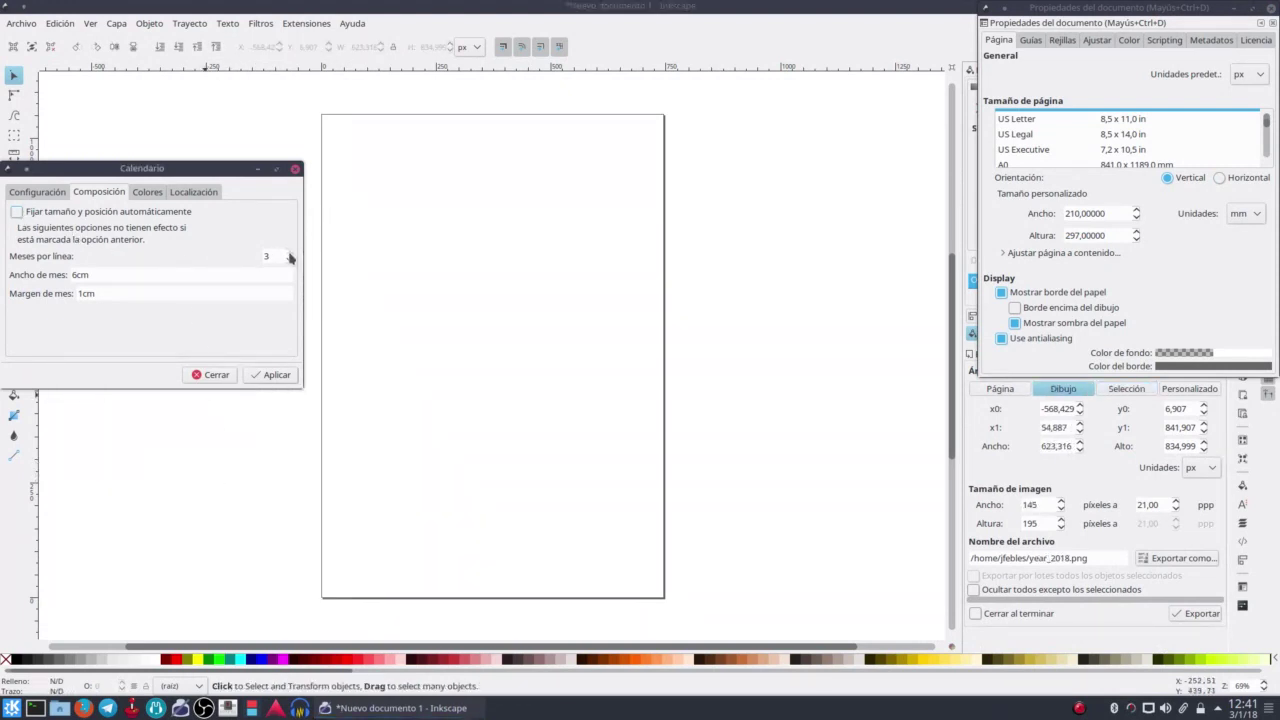
pyautogui.click(277, 375)
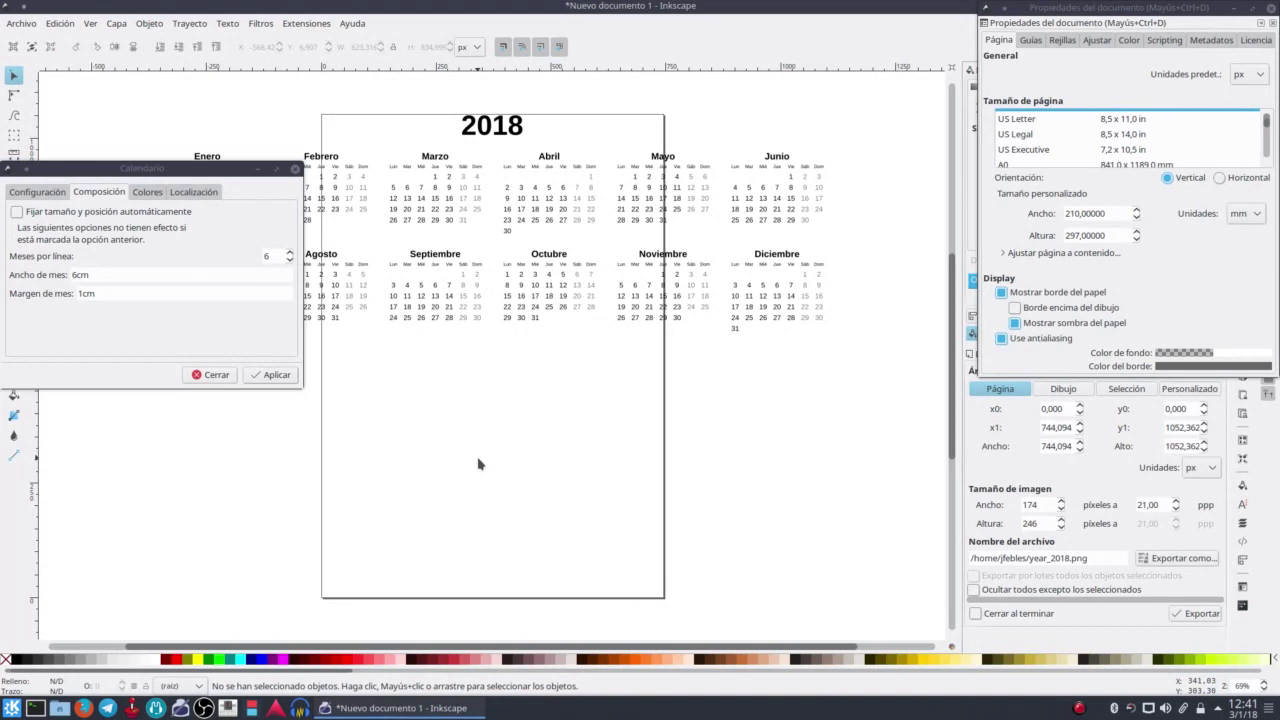
# - Zoom in on the Marzo month and look at the calendar colour settings
pyautogui.doubleClick(455, 220)
pyautogui.click(449, 215)
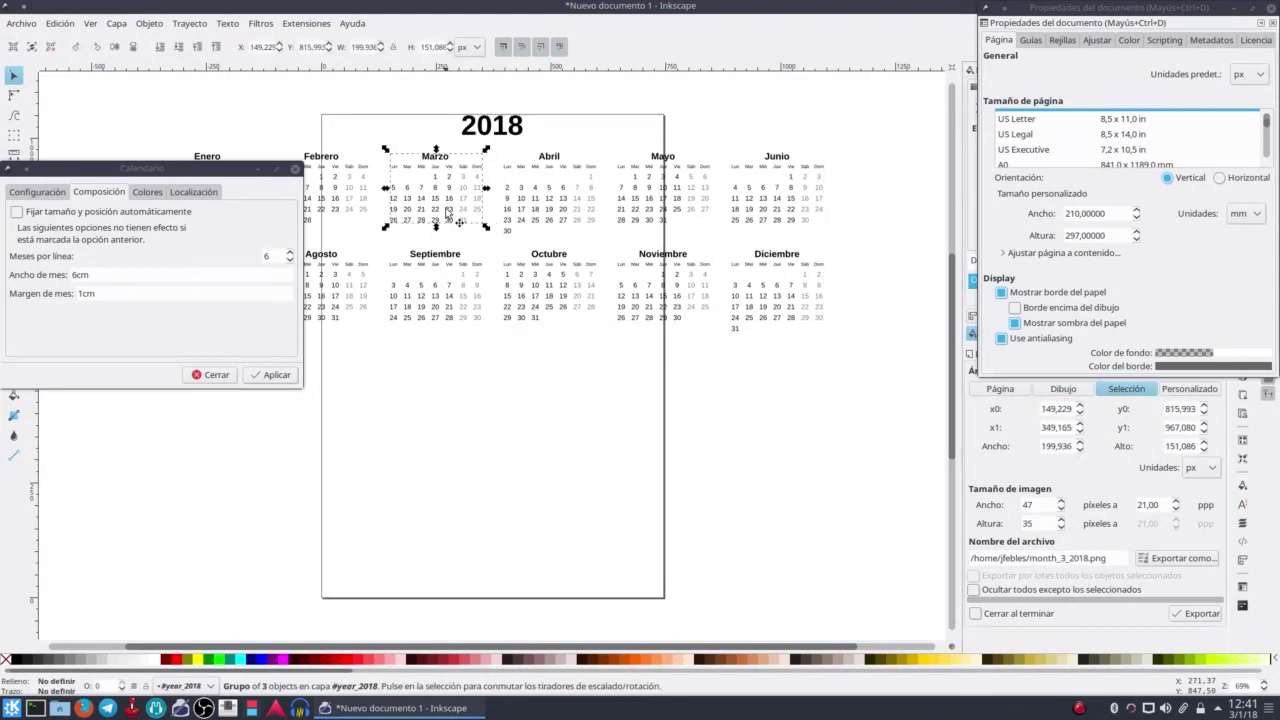
pyautogui.press('3')
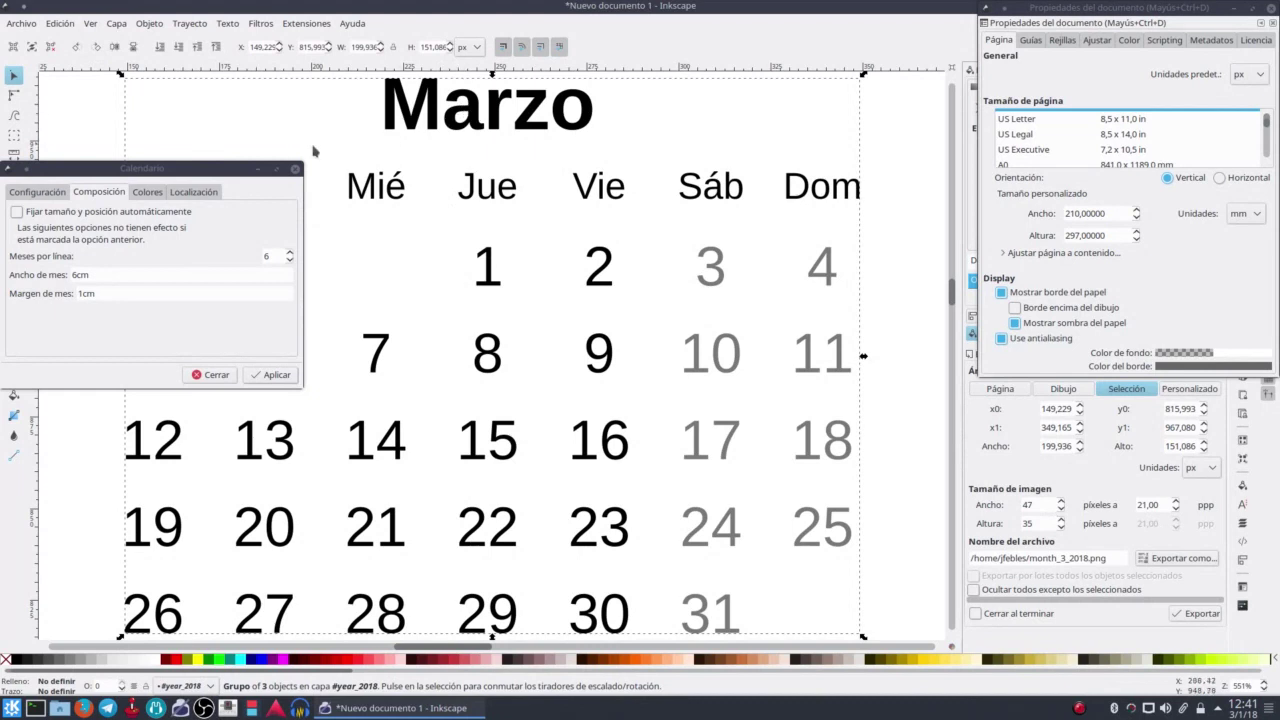
pyautogui.click(156, 195)
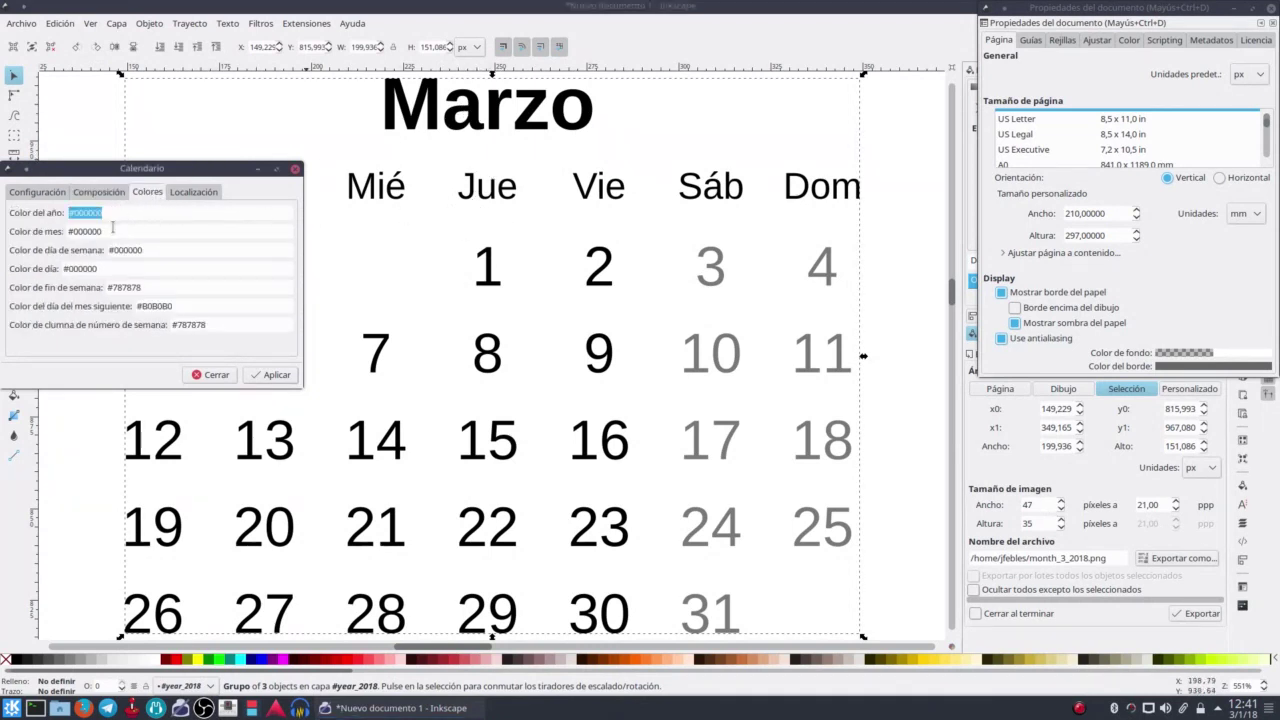
pyautogui.scroll(4, 371, 240)
pyautogui.scroll(8, 451, 274)
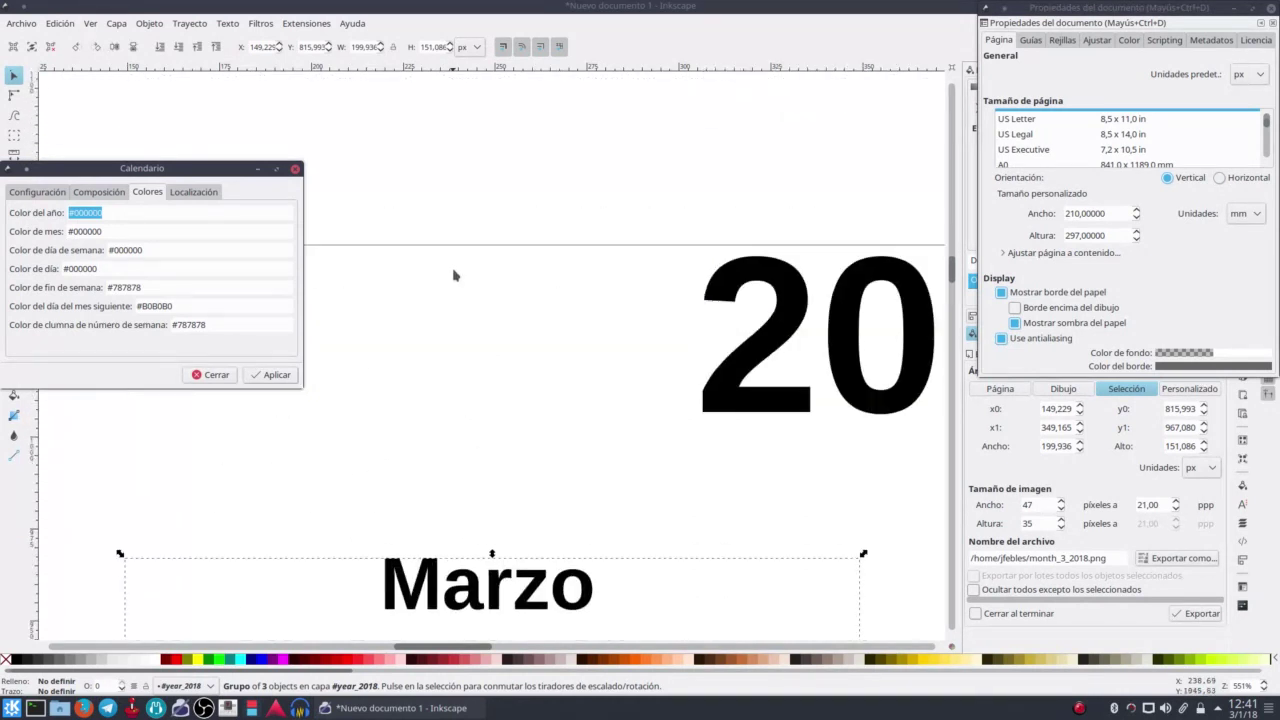
pyautogui.scroll(-1, 692, 407)
pyautogui.moveTo(844, 418)
pyautogui.mouseDown()
pyautogui.moveTo(712, 468)
pyautogui.moveTo(490, 468)
pyautogui.moveTo(608, 262)
pyautogui.moveTo(763, 209)
pyautogui.mouseUp()
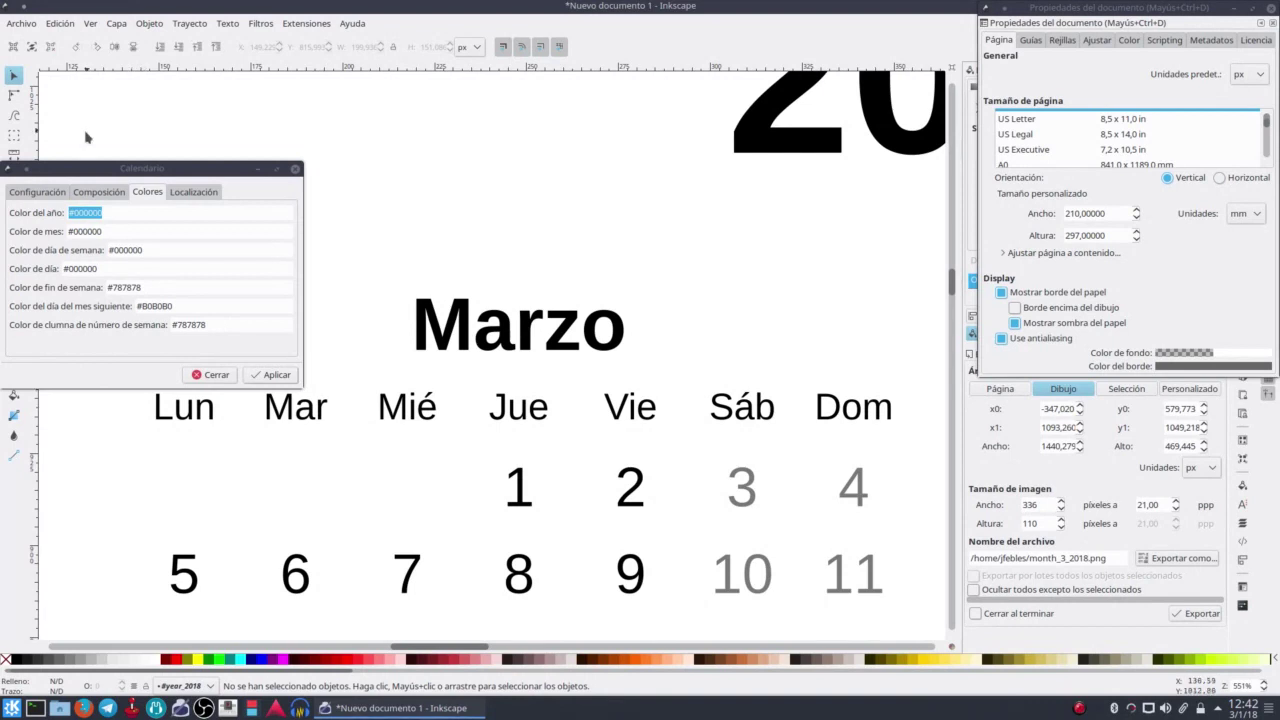
# - Enable Rellenar días vacíos and Mostrar número de semana, then select the month groups
pyautogui.click(38, 192)
pyautogui.click(17, 249)
pyautogui.click(17, 266)
pyautogui.click(760, 152)
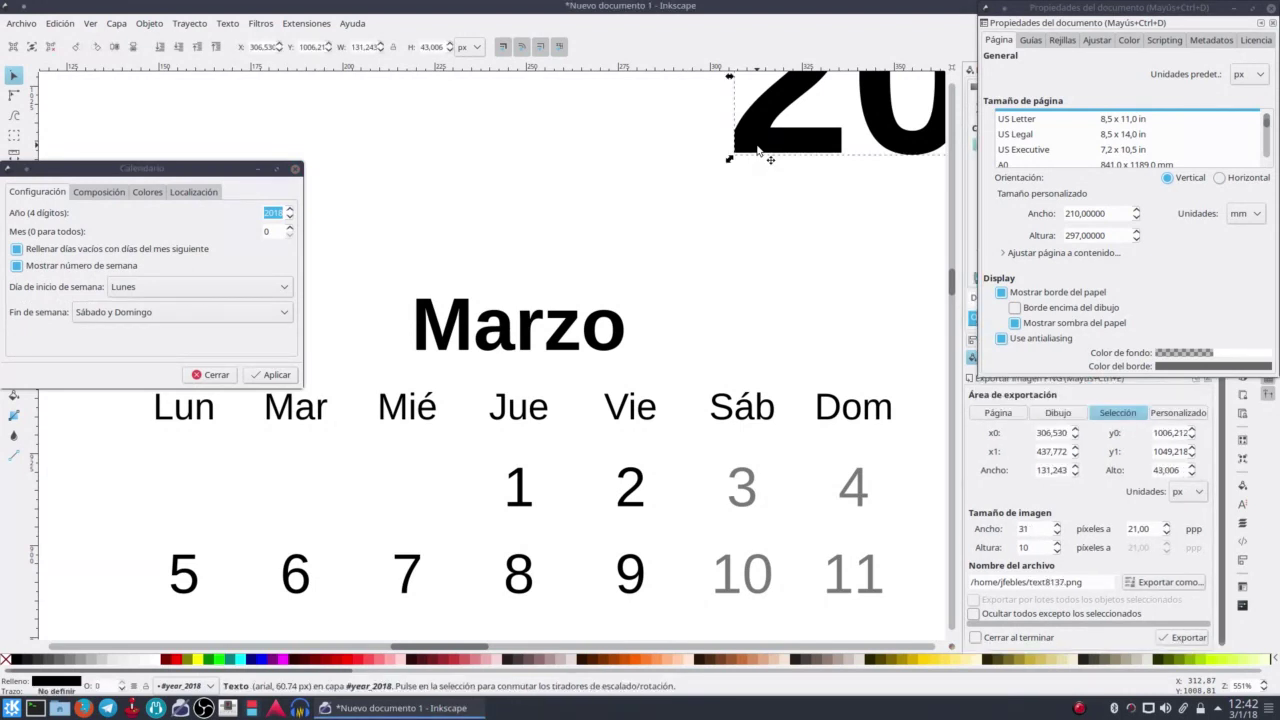
pyautogui.press('5')
pyautogui.moveTo(919, 90)
pyautogui.mouseDown()
pyautogui.moveTo(15, 373)
pyautogui.moveTo(227, 391)
pyautogui.mouseUp()
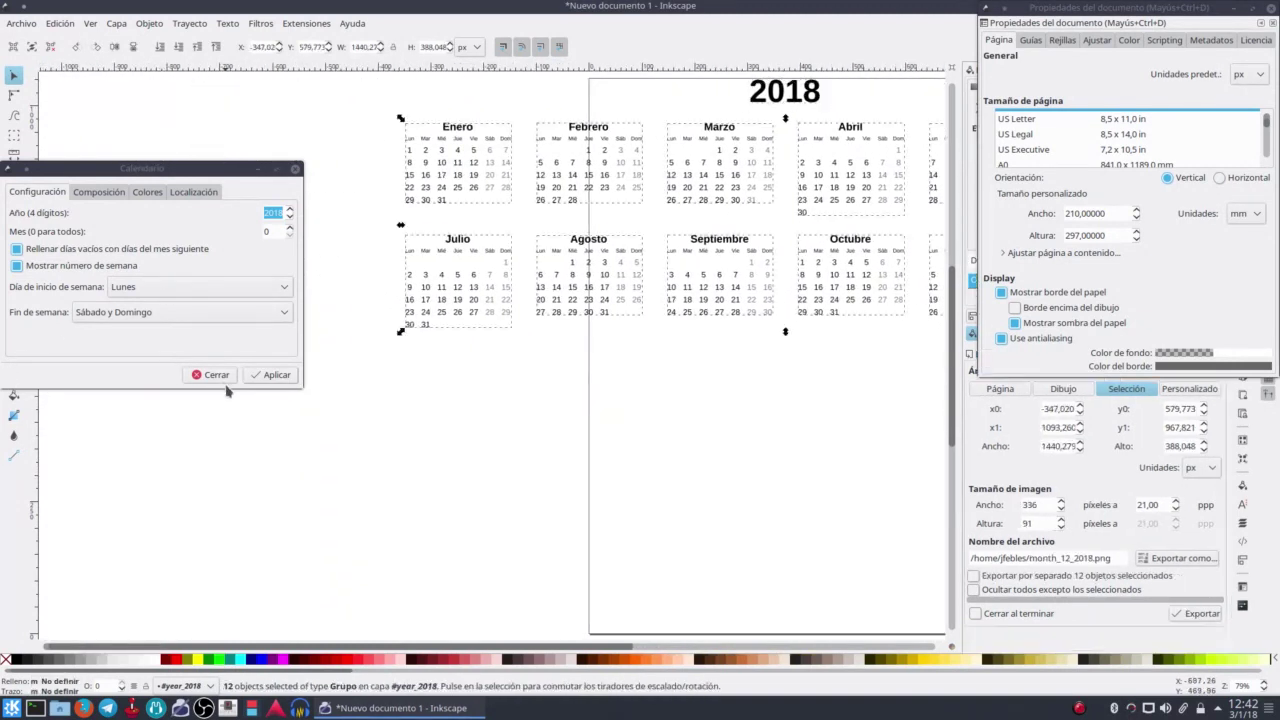
# - Delete the old months and 2018 title, then regenerate the calendar with the new options
pyautogui.press('Delete')
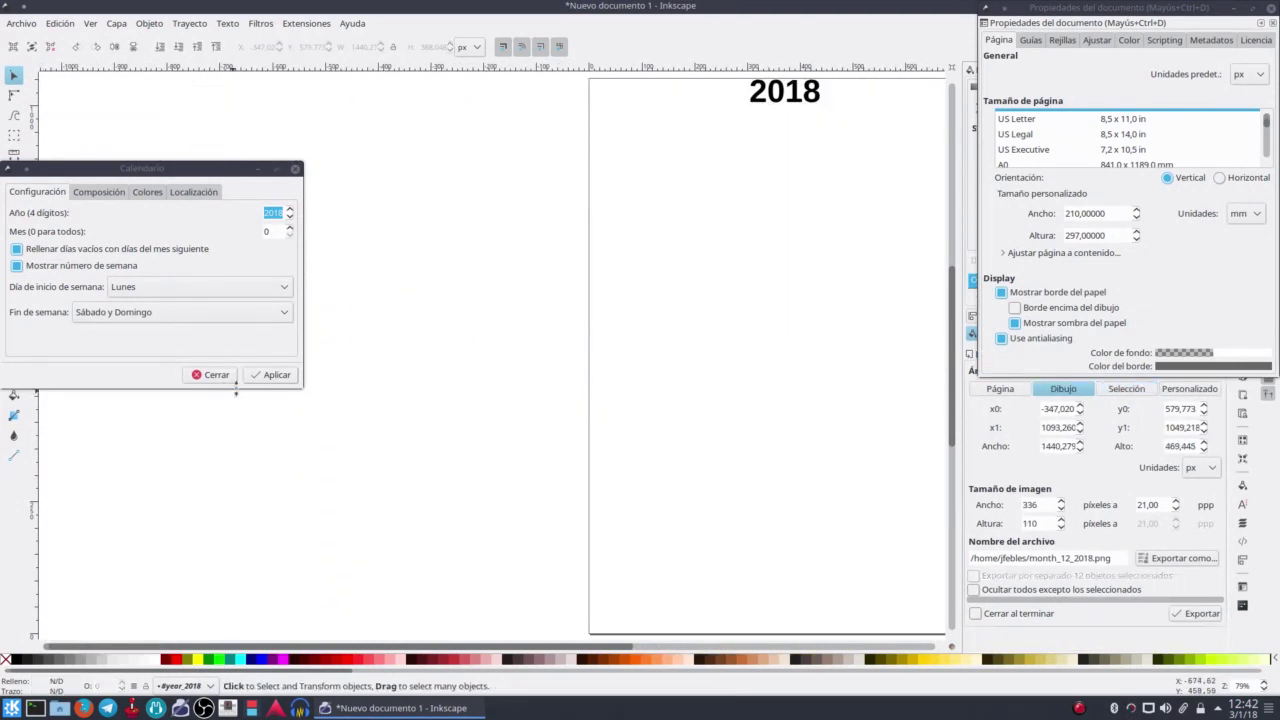
pyautogui.click(784, 104)
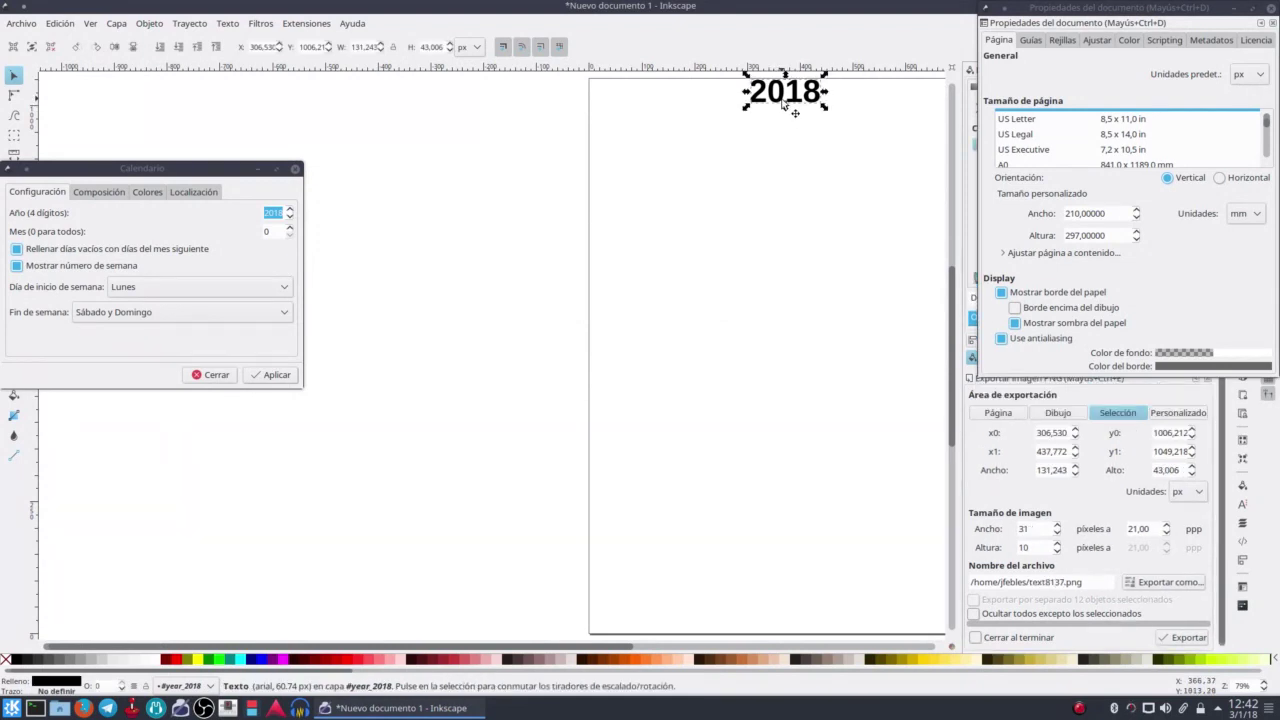
pyautogui.press('Delete')
pyautogui.click(274, 375)
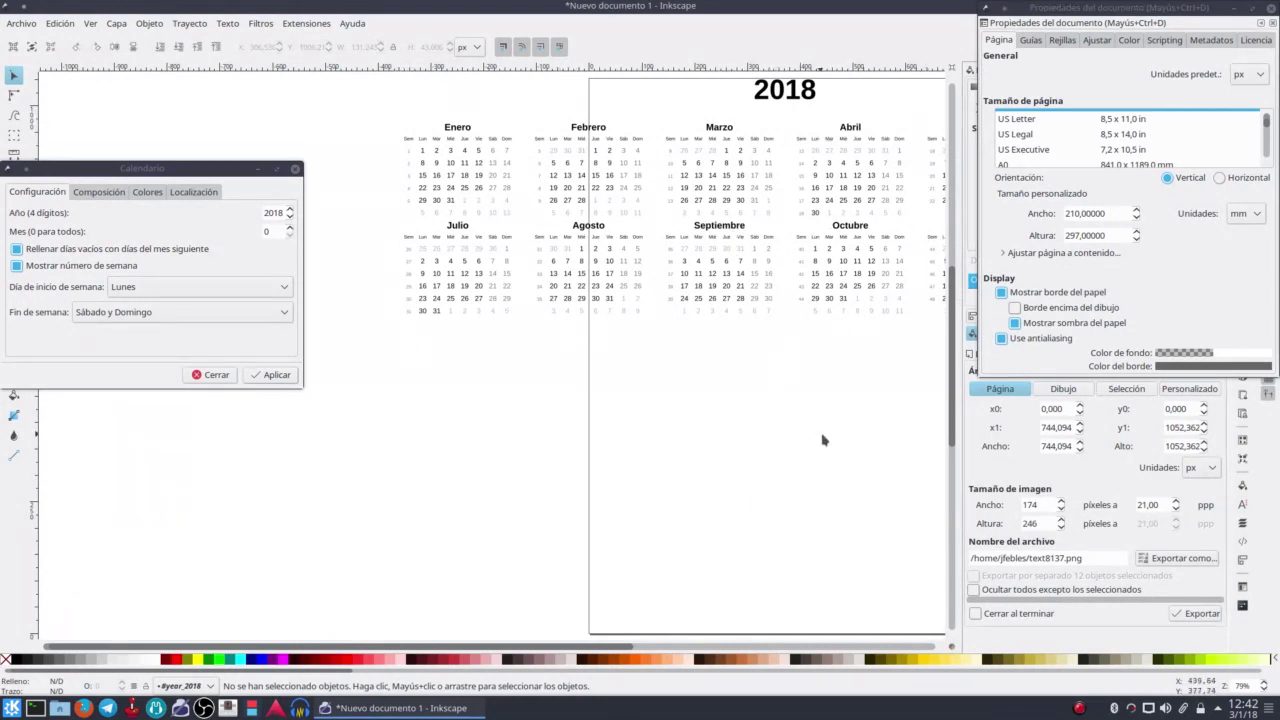
# - Turn off empty-day filling, show the Colores settings, and select the generated calendar
pyautogui.moveTo(840, 448); pyautogui.dragTo(508, 435)
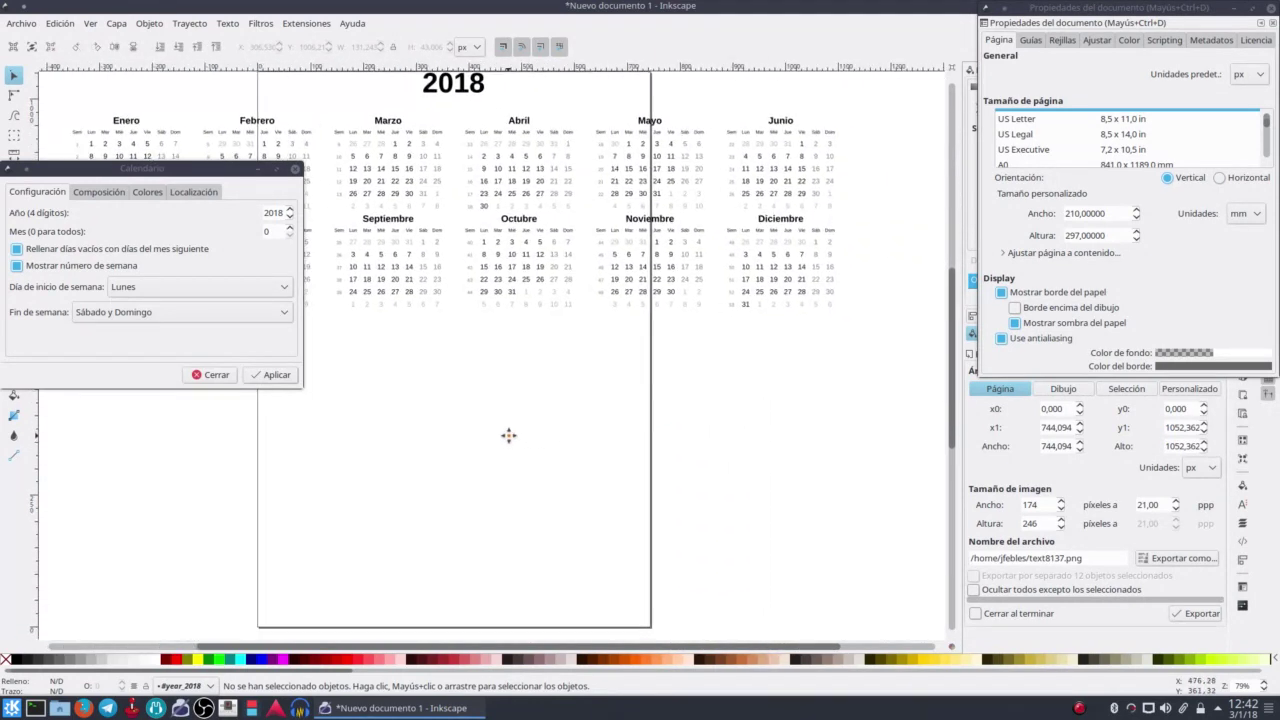
pyautogui.moveTo(508, 435)
pyautogui.mouseDown()
pyautogui.moveTo(717, 397)
pyautogui.moveTo(800, 403)
pyautogui.mouseUp()
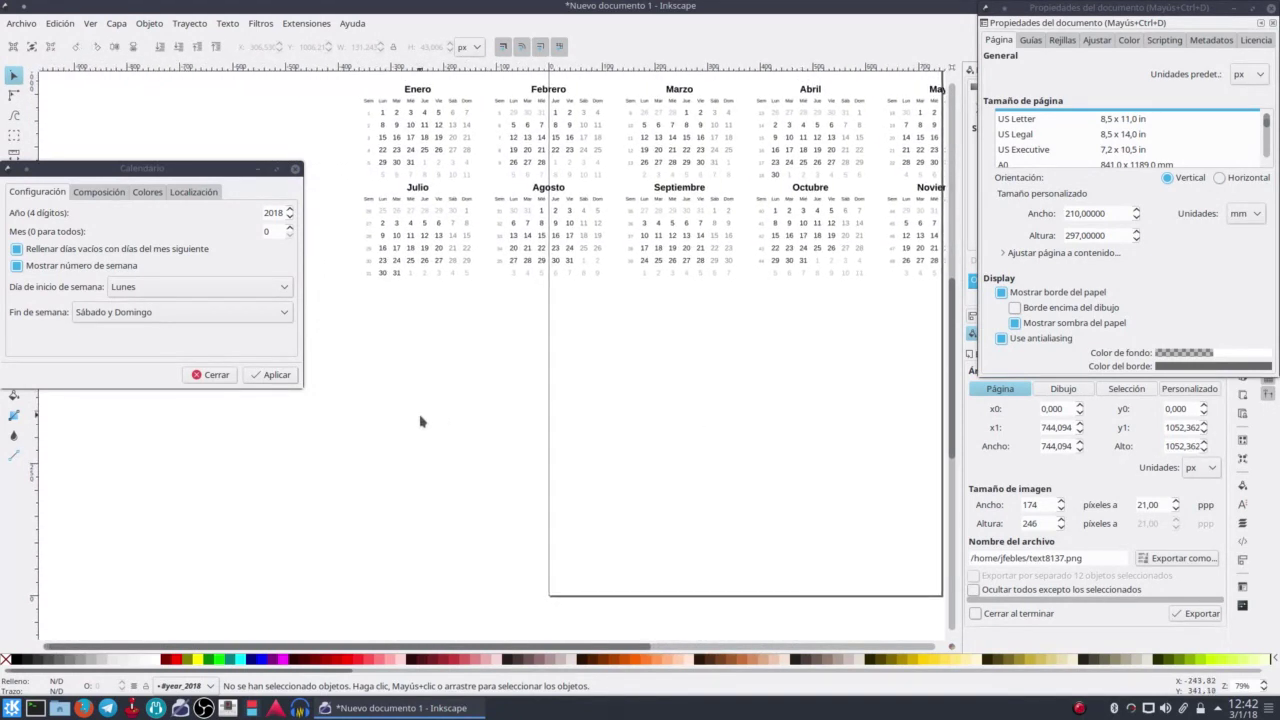
pyautogui.click(17, 249)
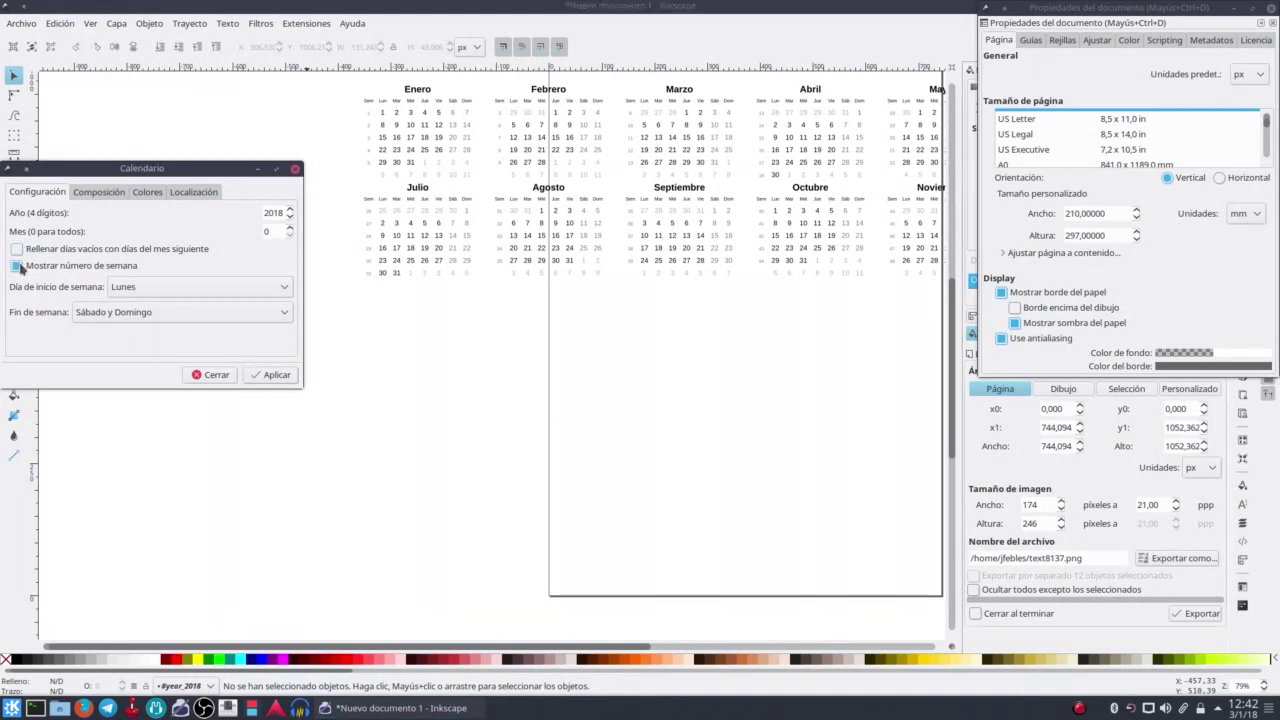
pyautogui.click(146, 192)
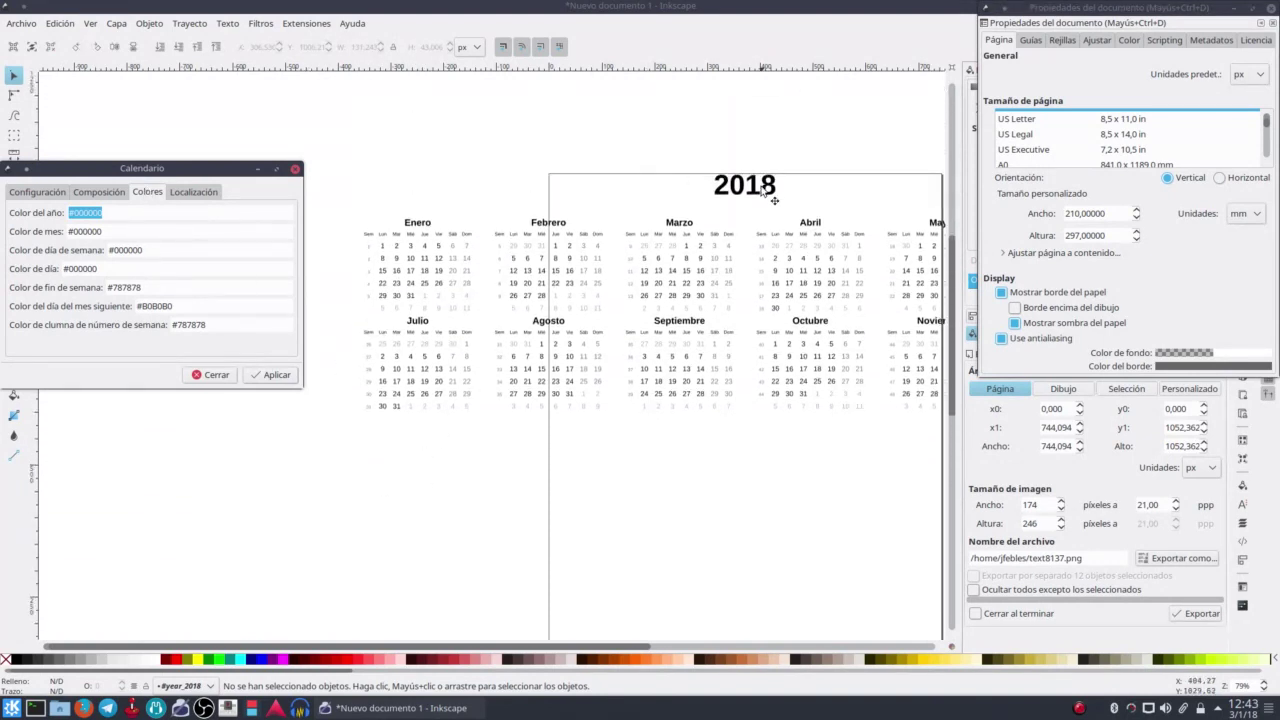
pyautogui.click(750, 197)
# - Delete the calendar and regenerate it with the year colour set to orange #FF6600
pyautogui.press('Delete')
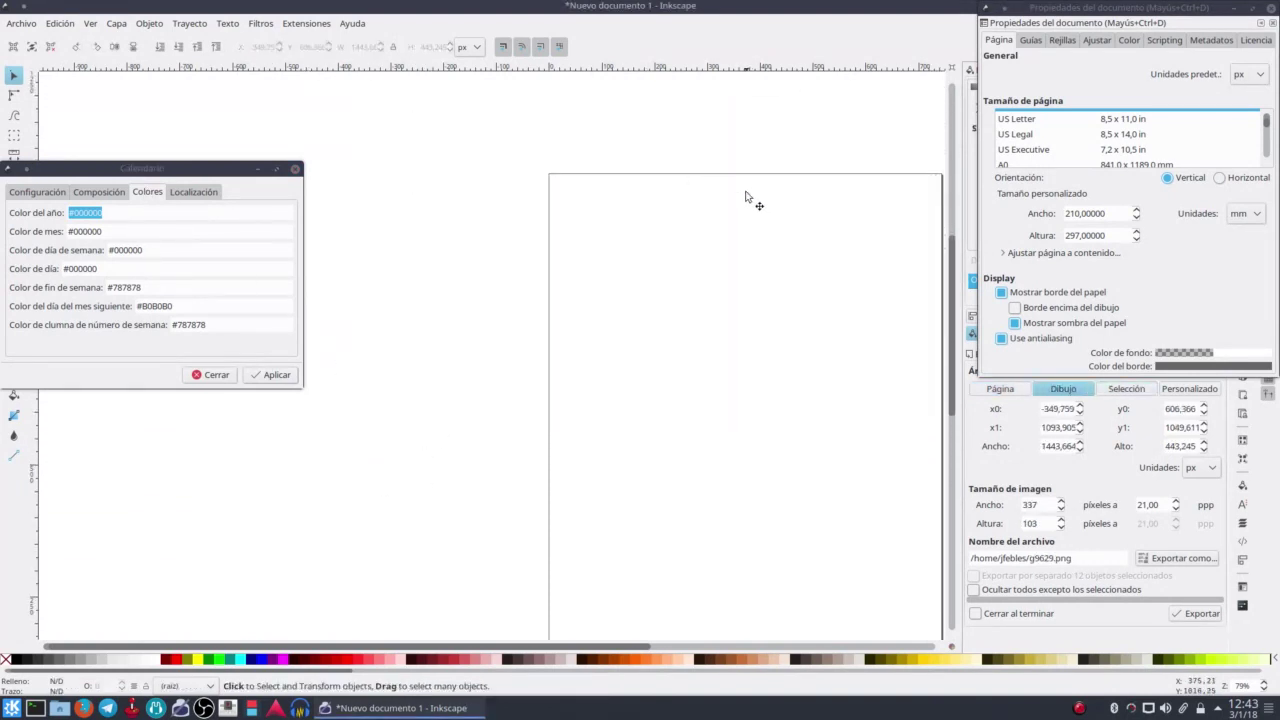
pyautogui.click(99, 191)
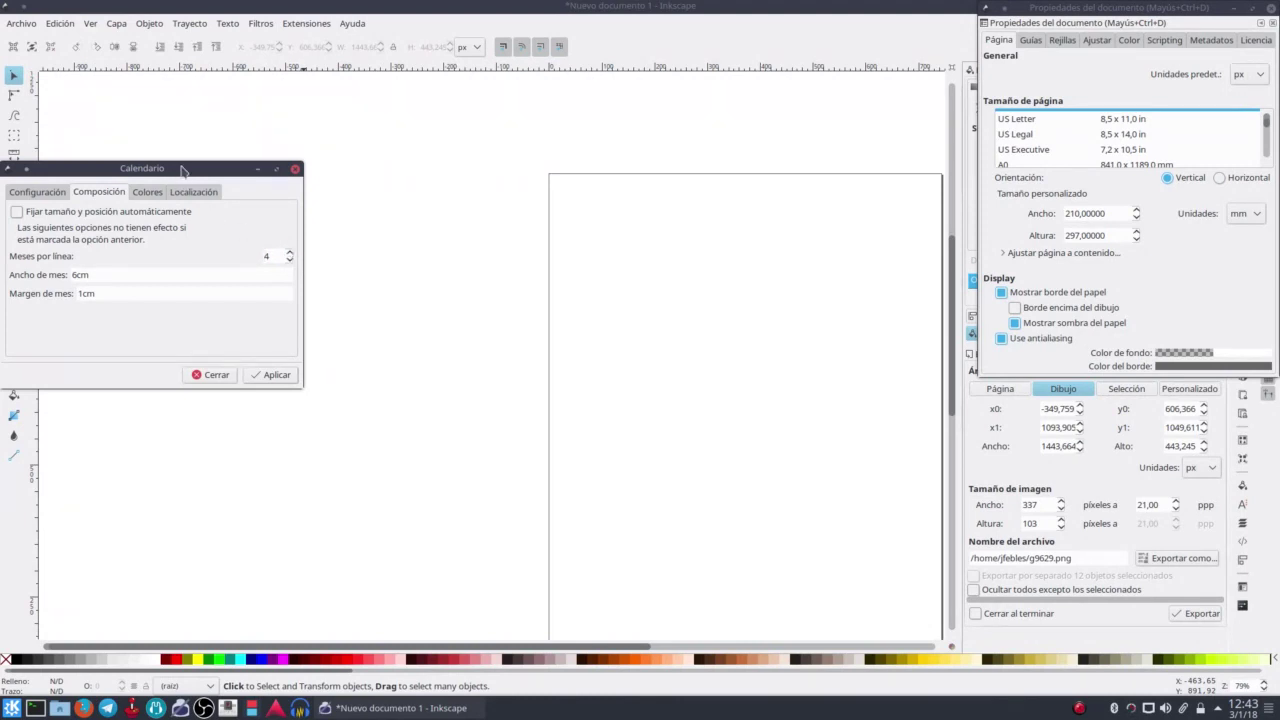
pyautogui.moveTo(187, 170); pyautogui.dragTo(309, 131)
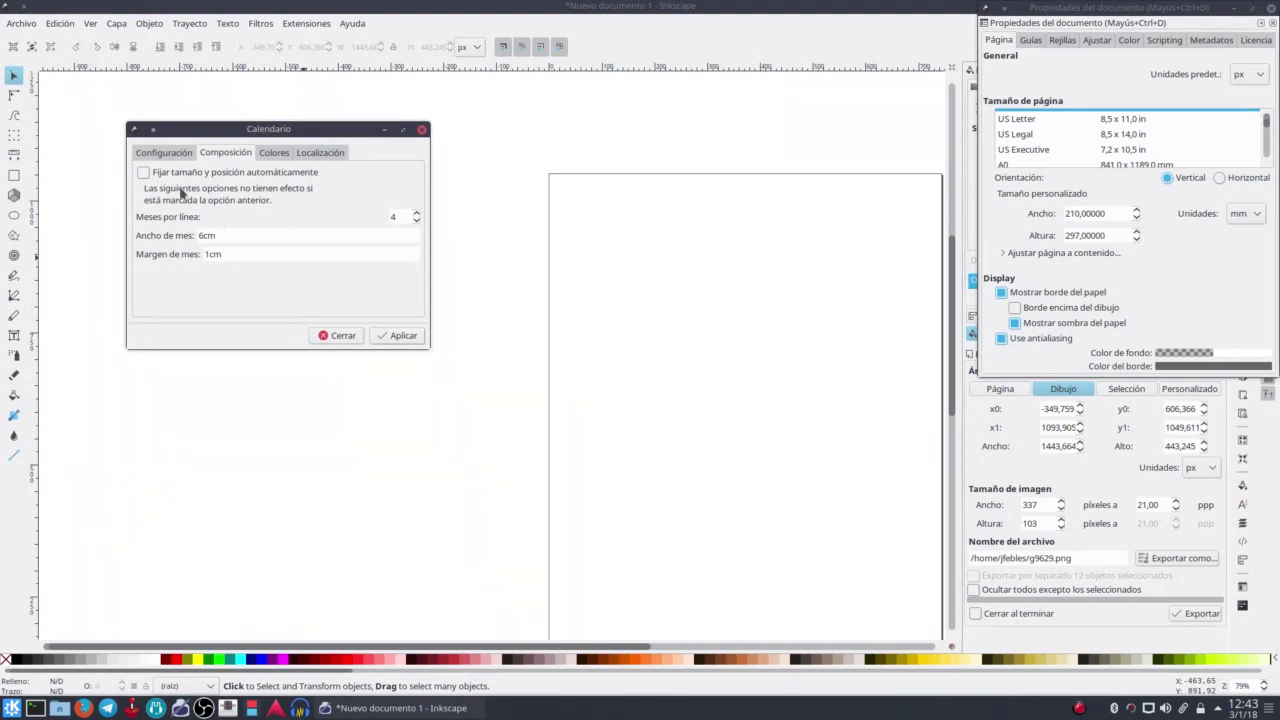
pyautogui.click(262, 152)
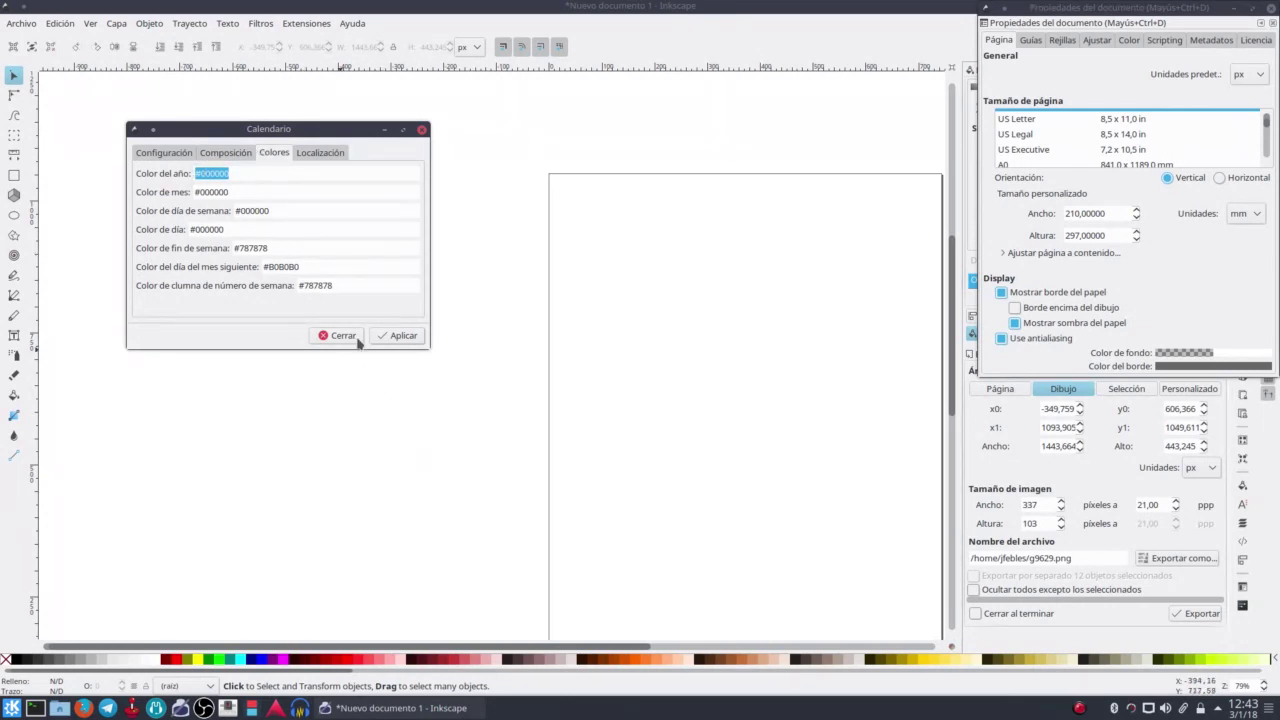
pyautogui.scroll(-1, 560, 522)
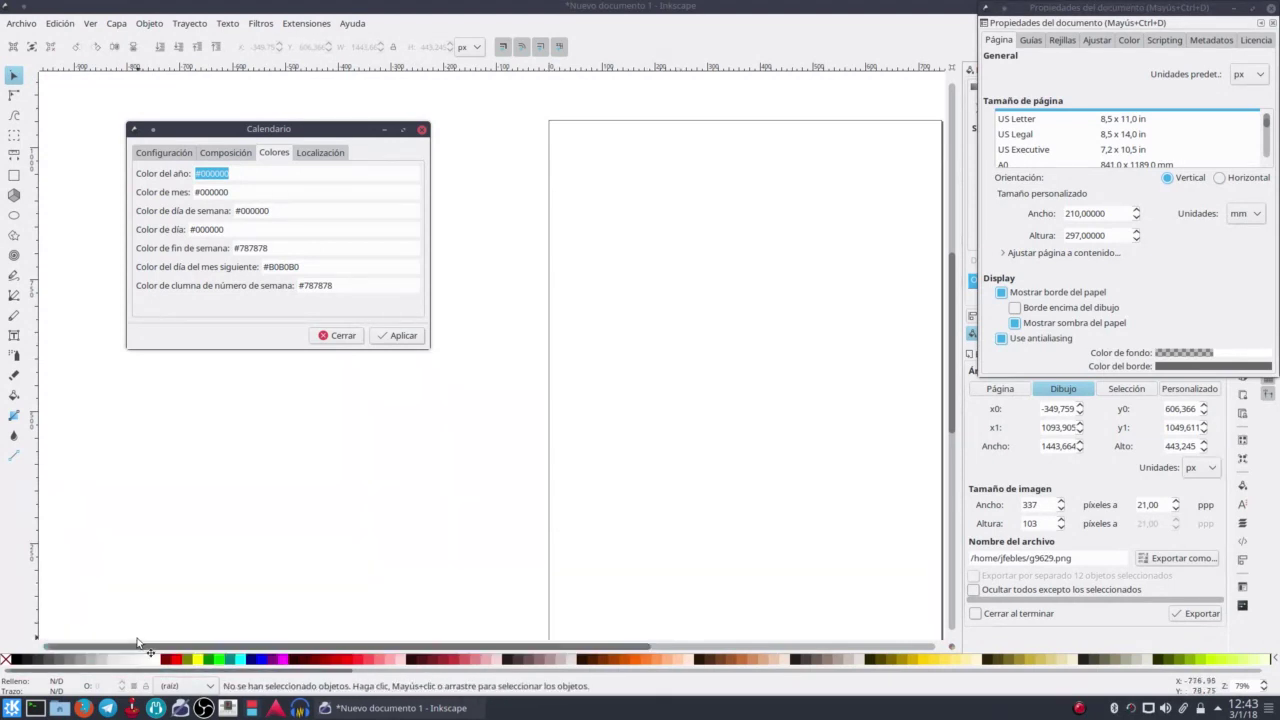
pyautogui.moveTo(320, 672)
pyautogui.mouseDown()
pyautogui.moveTo(445, 680)
pyautogui.moveTo(400, 661)
pyautogui.mouseUp()
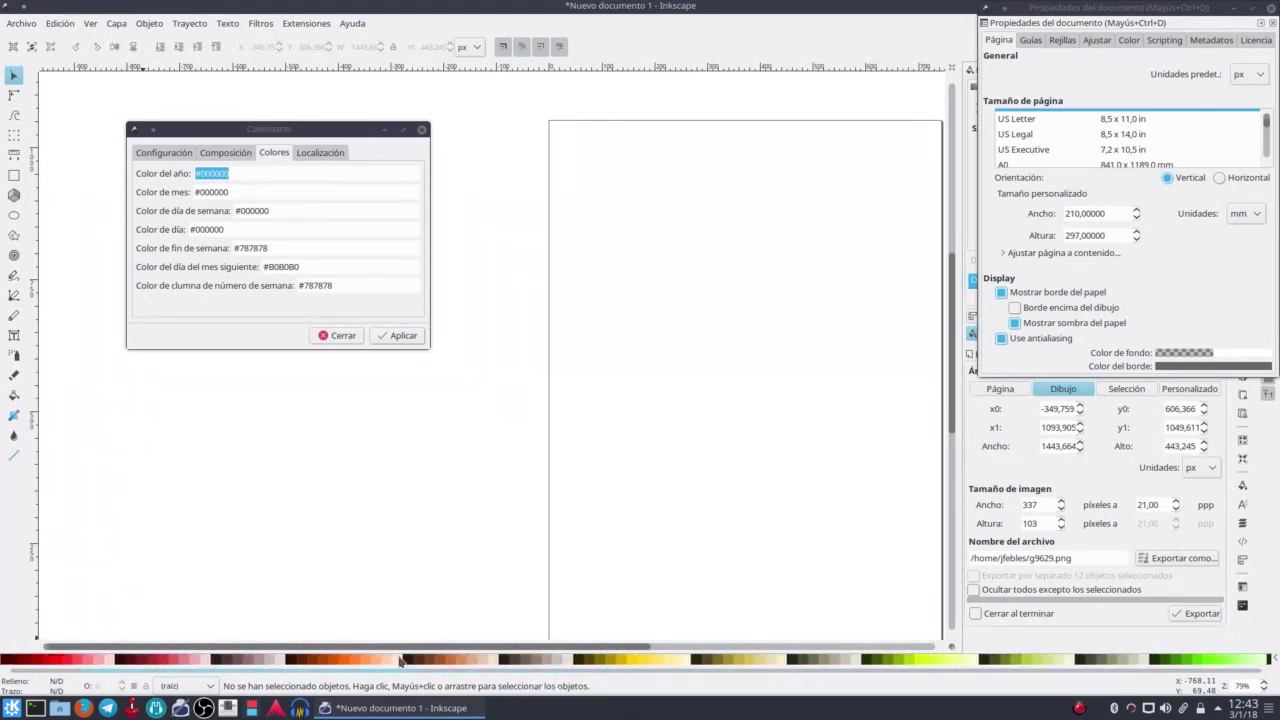
pyautogui.hscroll(-1, 400, 661)
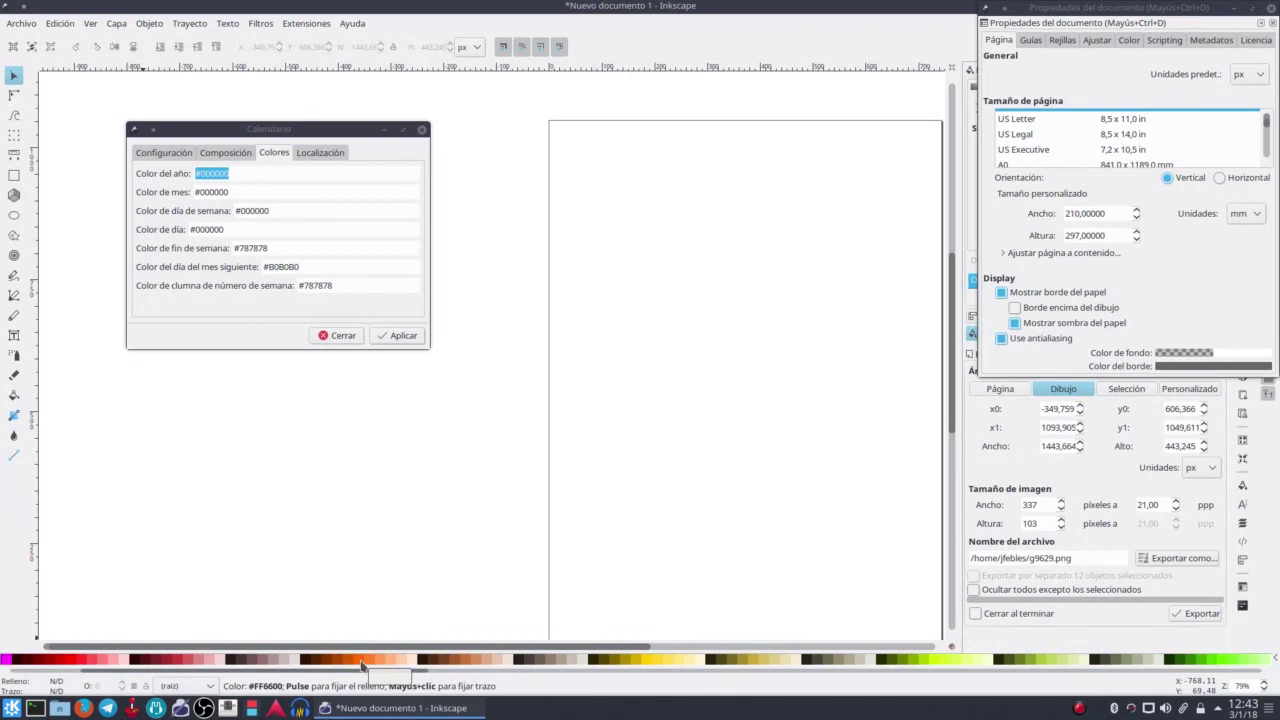
pyautogui.click(245, 173)
pyautogui.write('#FF6600')
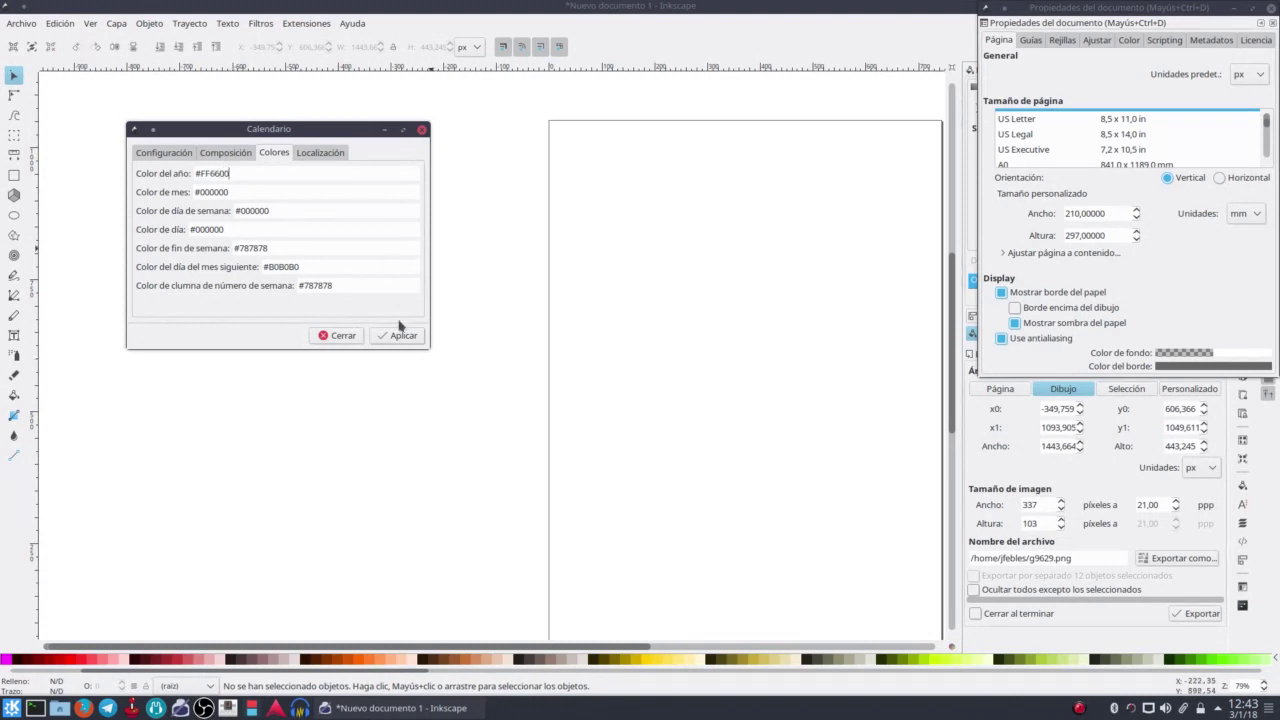
pyautogui.click(402, 335)
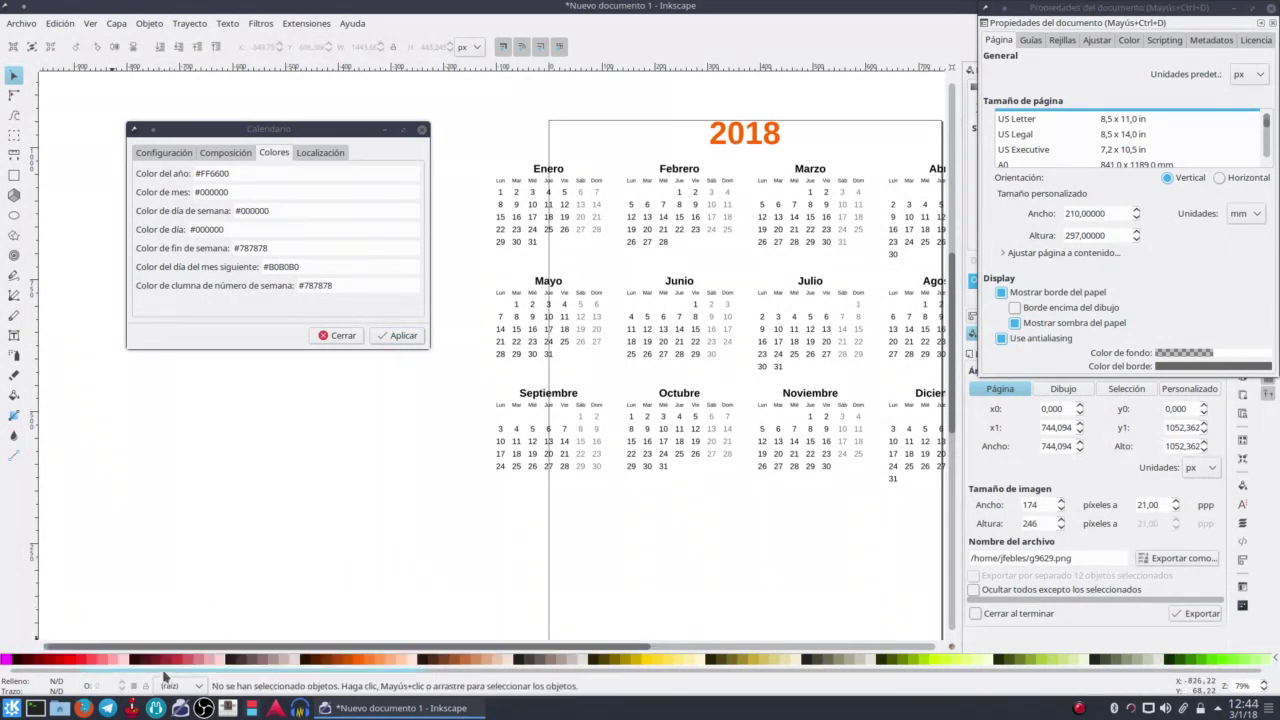
# - Keep the month colour black and set the weekend colour to red FF0000
pyautogui.moveTo(161, 670); pyautogui.dragTo(83, 672)
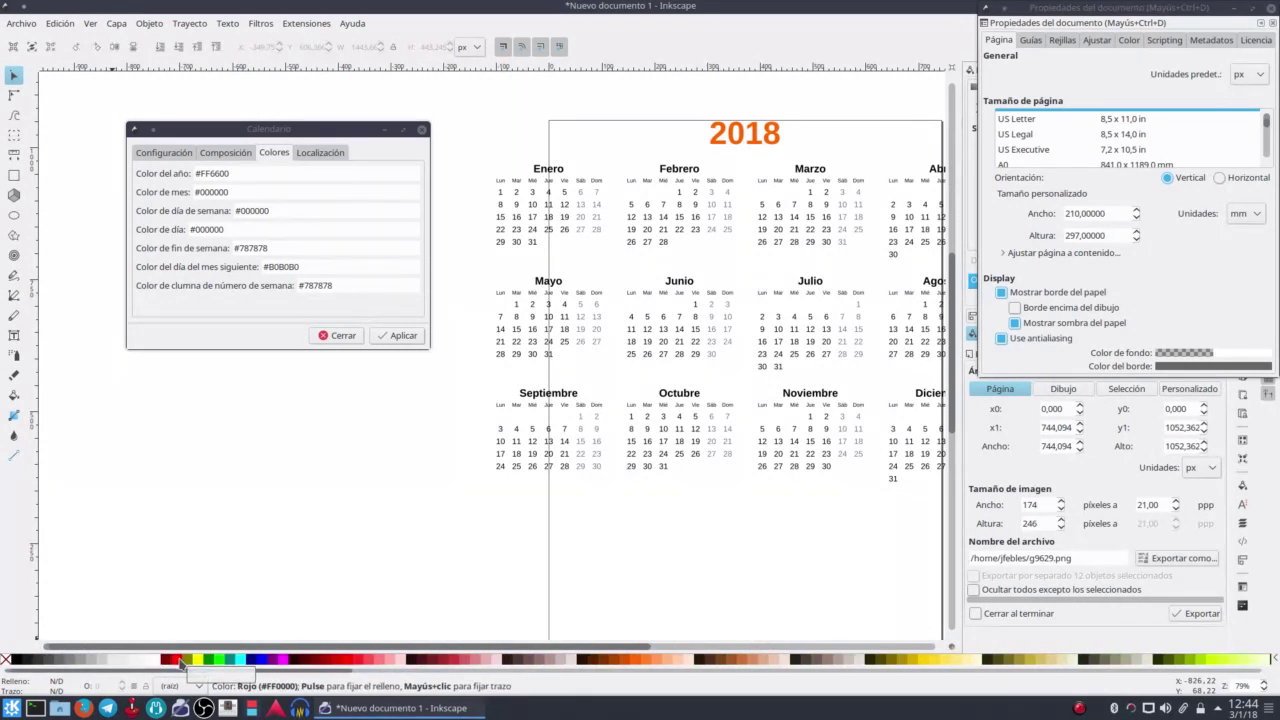
pyautogui.click(207, 191)
pyautogui.write('FF')
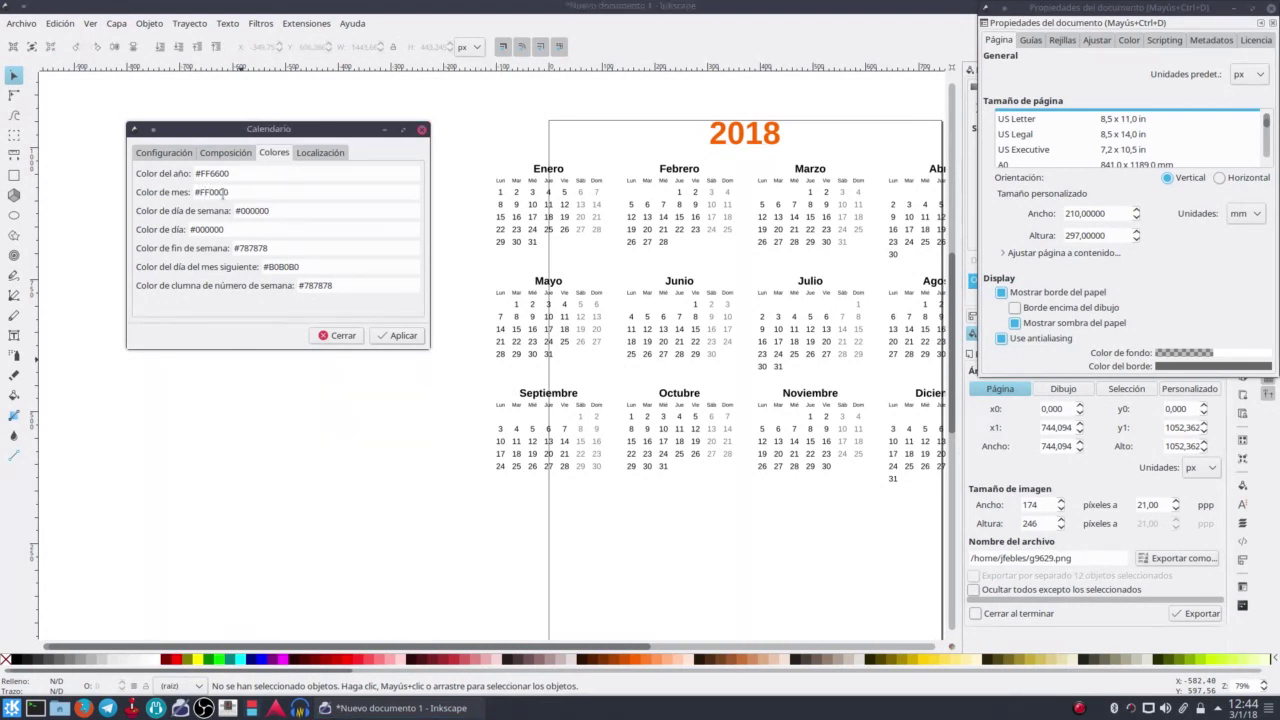
pyautogui.press('BackSpace')
pyautogui.press('BackSpace')
pyautogui.write('00')
pyautogui.moveTo(270, 247); pyautogui.dragTo(237, 246)
pyautogui.write('FF0000')
# - Delete the old calendar and regenerate it with red weekends
pyautogui.click(749, 148)
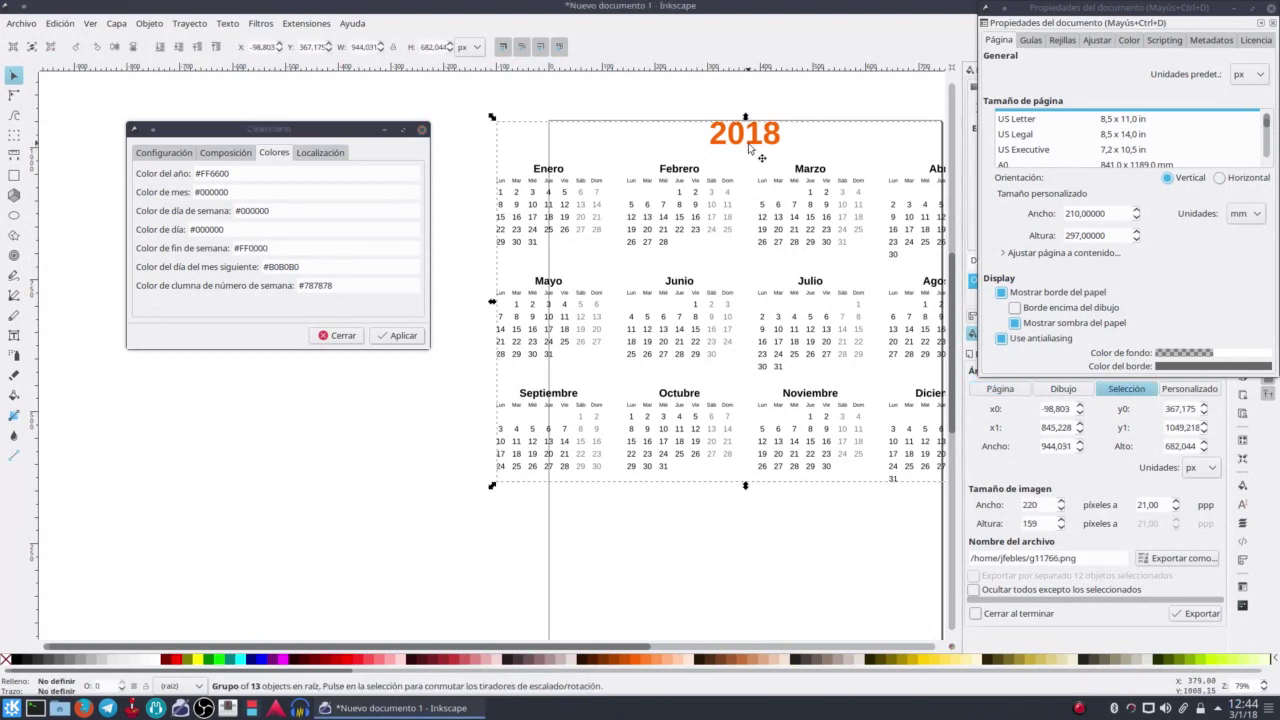
pyautogui.press('Delete')
pyautogui.click(410, 336)
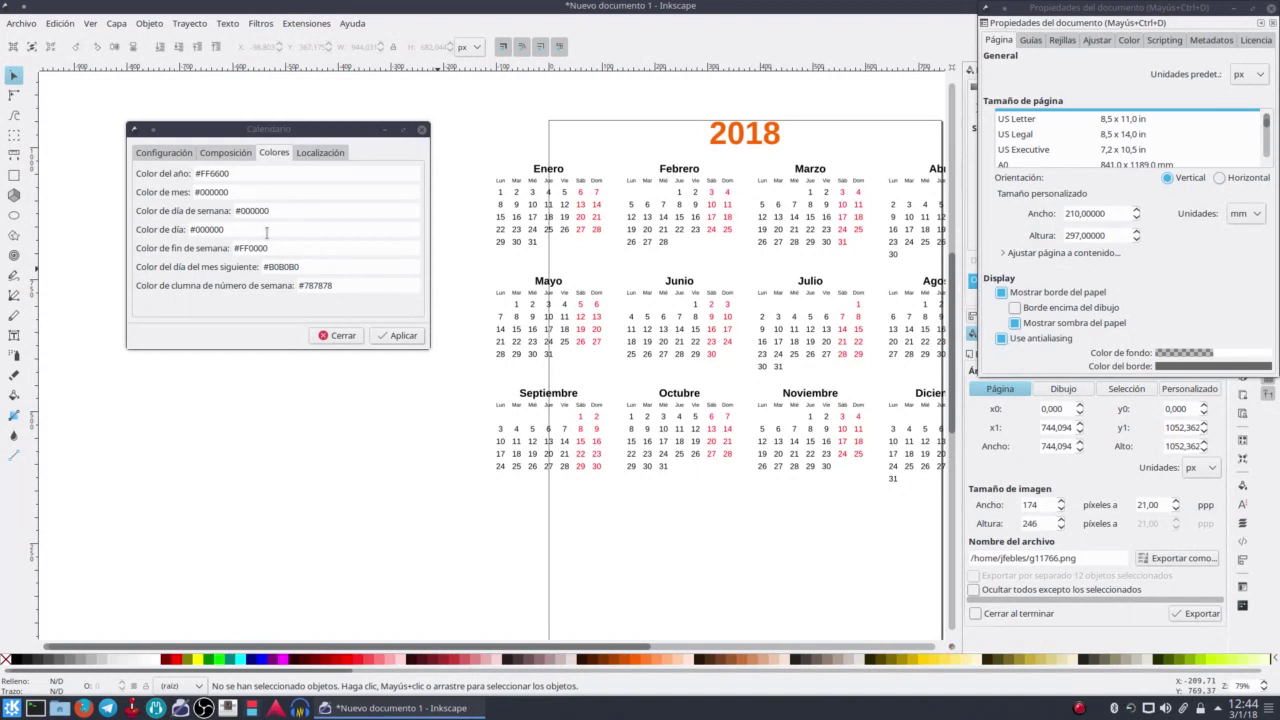
# - Show the Localización tab and review the Spanish month names (Enero…) and day names
pyautogui.click(310, 153)
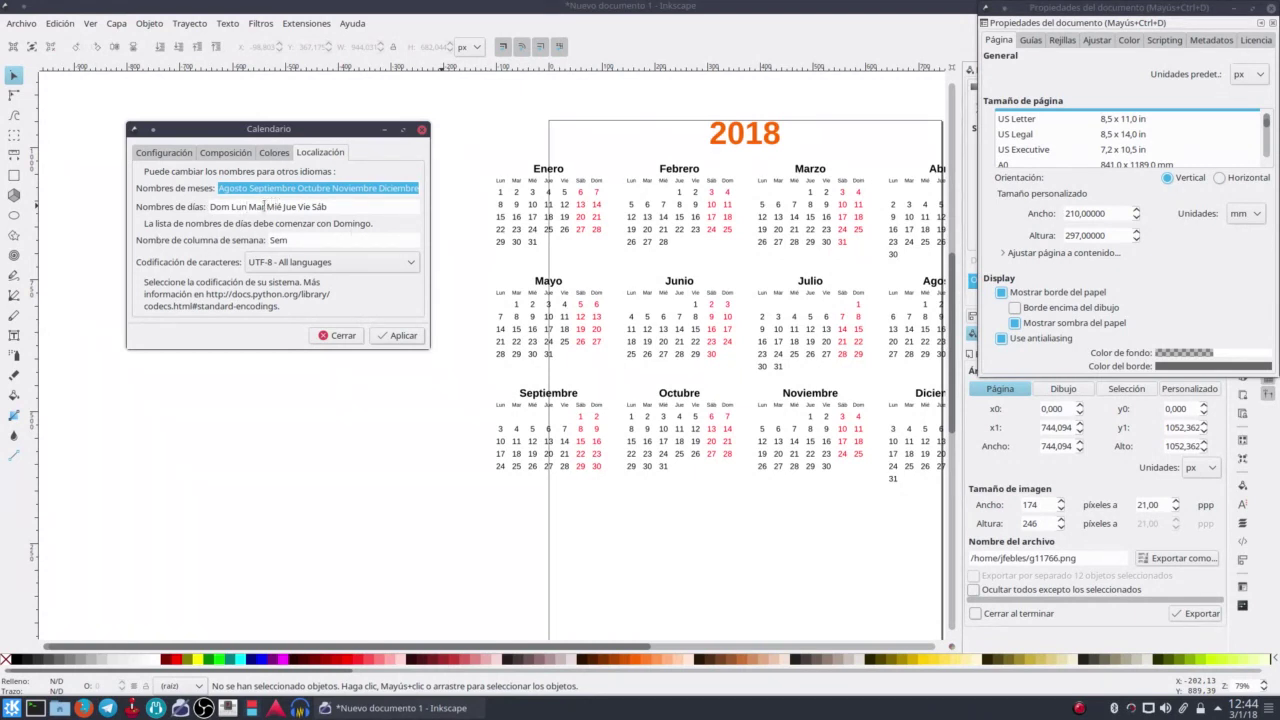
pyautogui.press('Left')
pyautogui.press('Left')
pyautogui.press('Left')
pyautogui.moveTo(296, 189)
pyautogui.mouseDown()
pyautogui.moveTo(197, 181)
pyautogui.moveTo(198, 192)
pyautogui.moveTo(428, 181)
pyautogui.mouseUp()
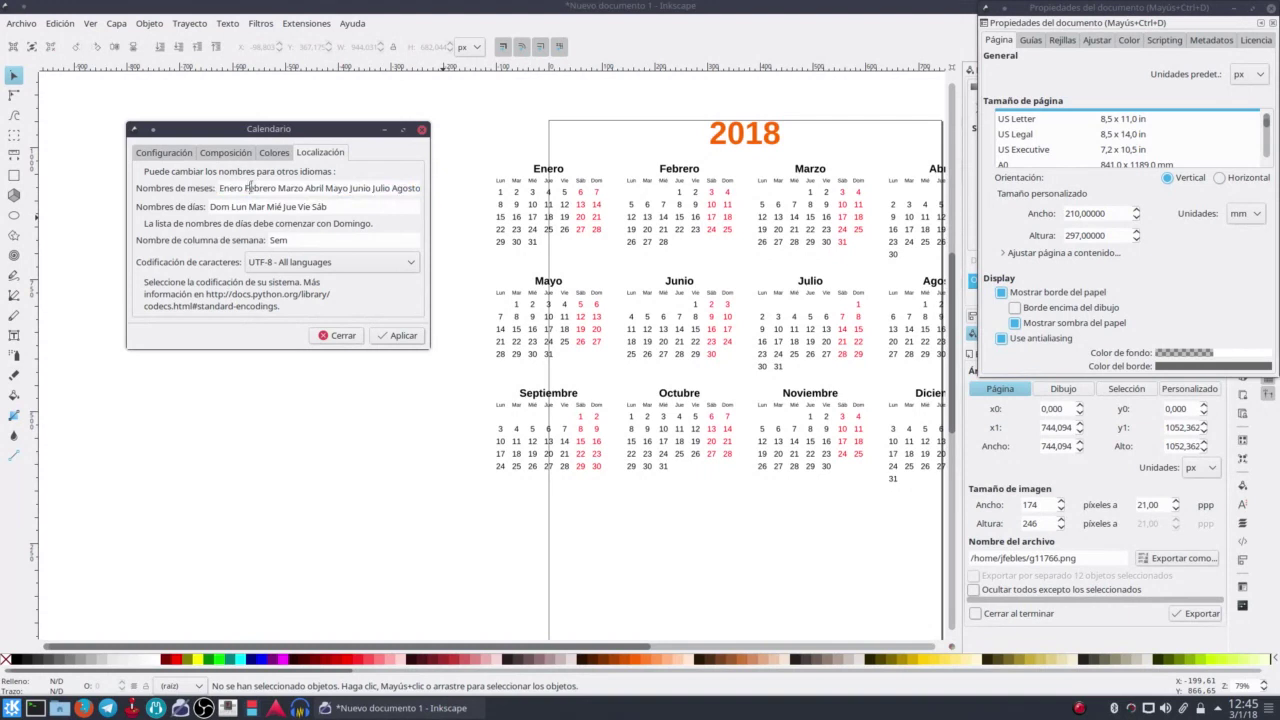
pyautogui.hotkey('shift', 'Home')
pyautogui.click(319, 184)
pyautogui.click(378, 261)
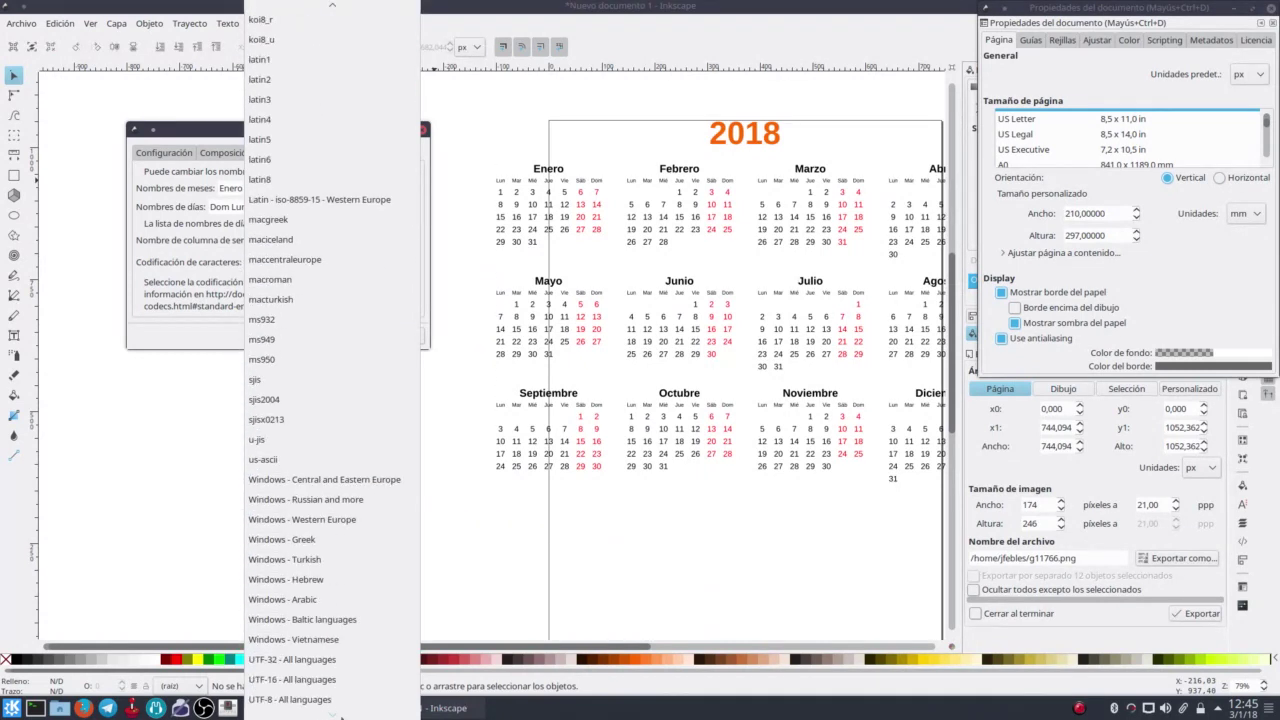
pyautogui.click(336, 700)
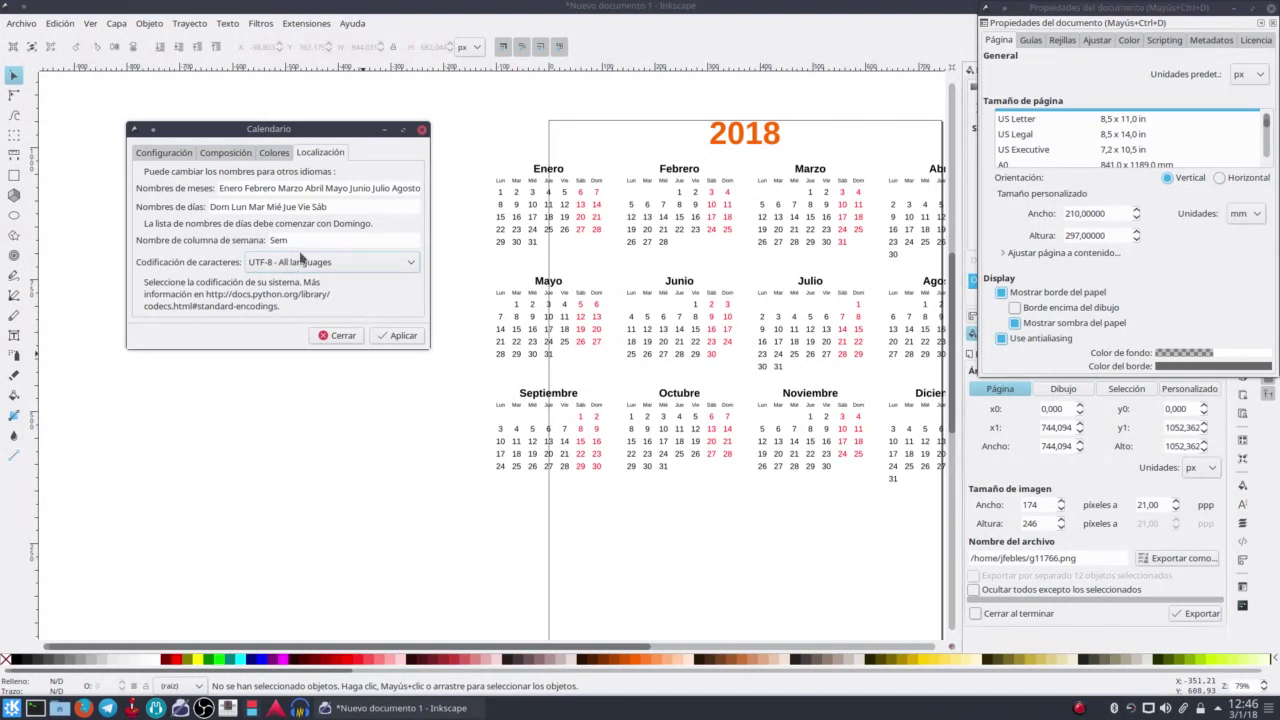
# - Return to the Colores settings and zoom in on the February month block
pyautogui.click(268, 151)
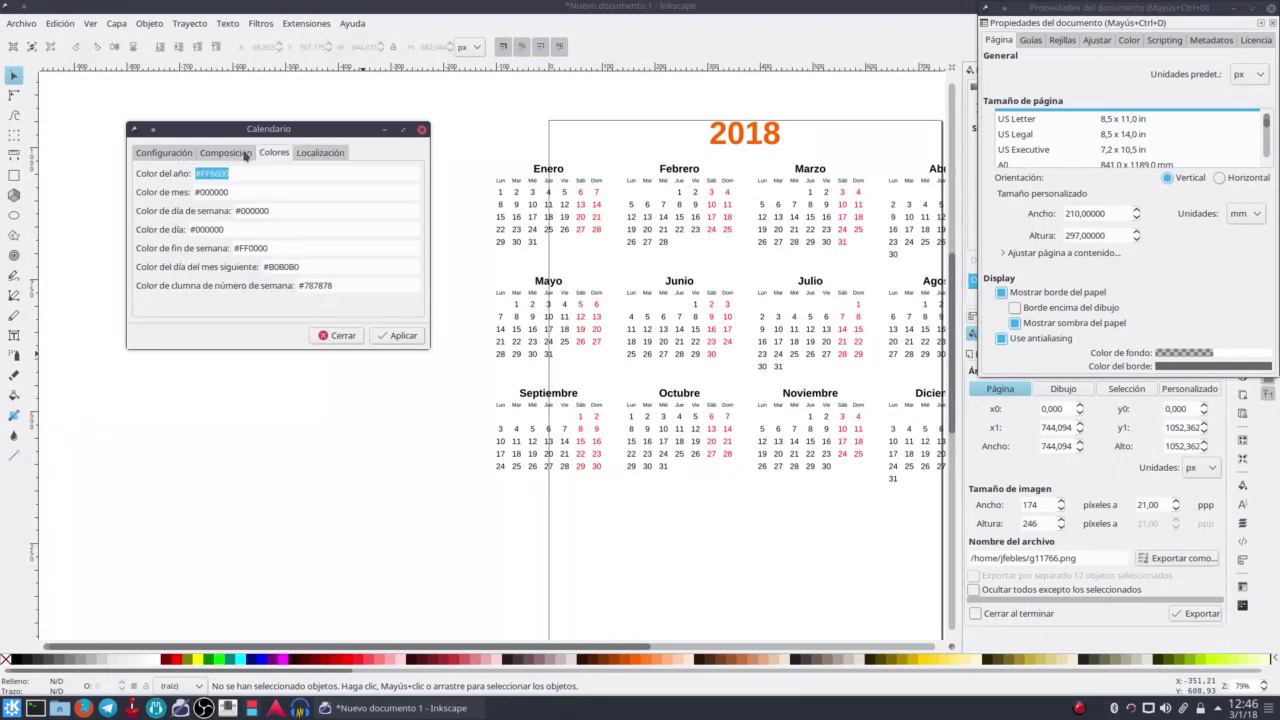
pyautogui.click(695, 182)
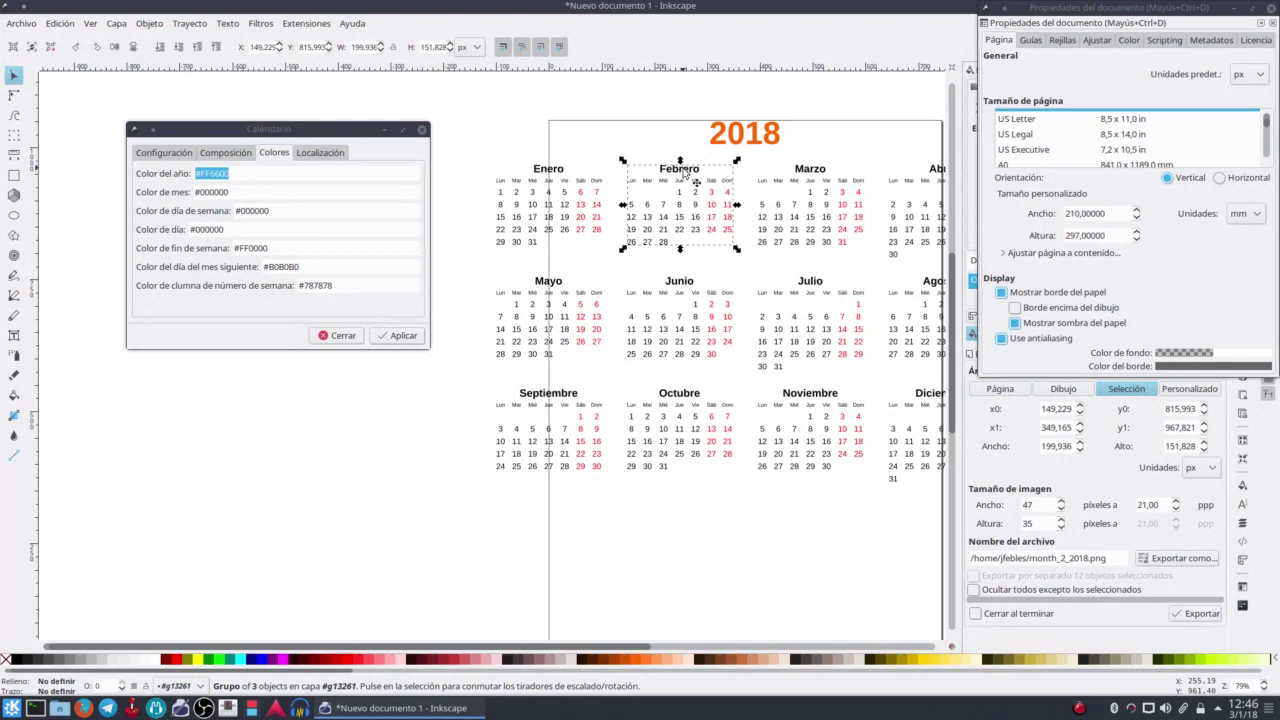
pyautogui.press('3')
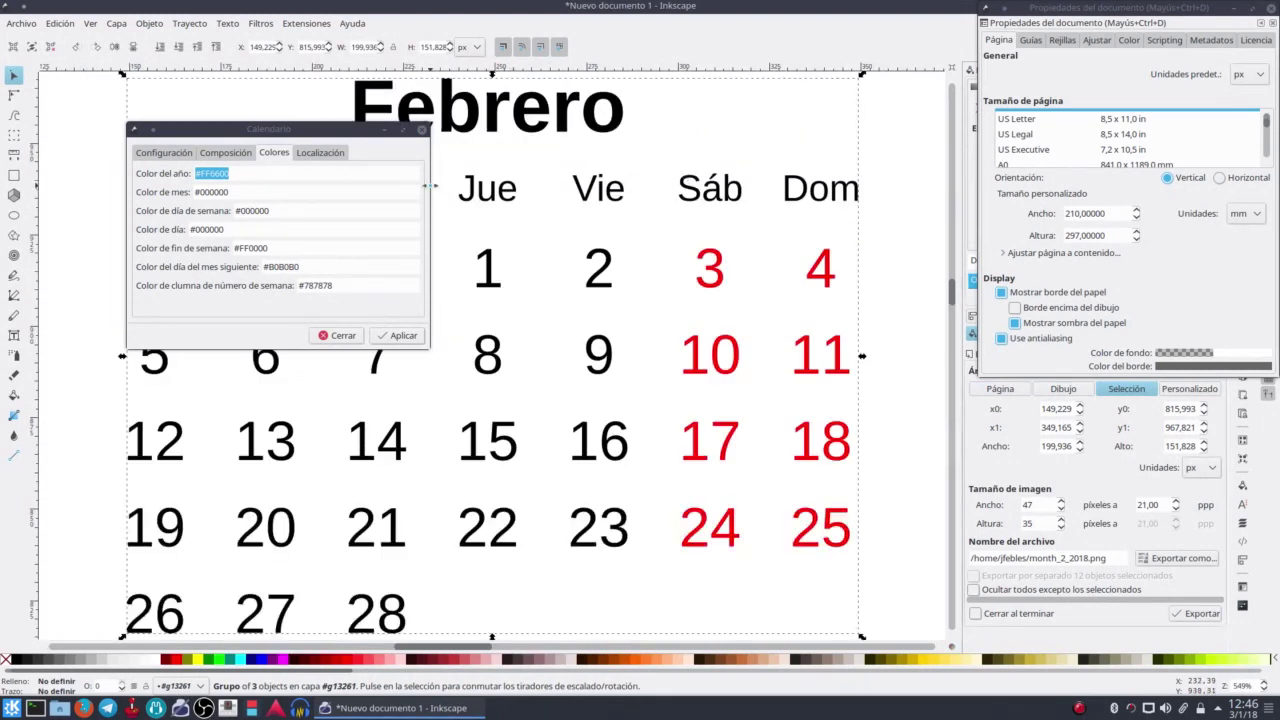
pyautogui.moveTo(325, 130)
pyautogui.mouseDown()
pyautogui.moveTo(297, 143)
pyautogui.moveTo(700, 410)
pyautogui.moveTo(813, 367)
pyautogui.mouseUp()
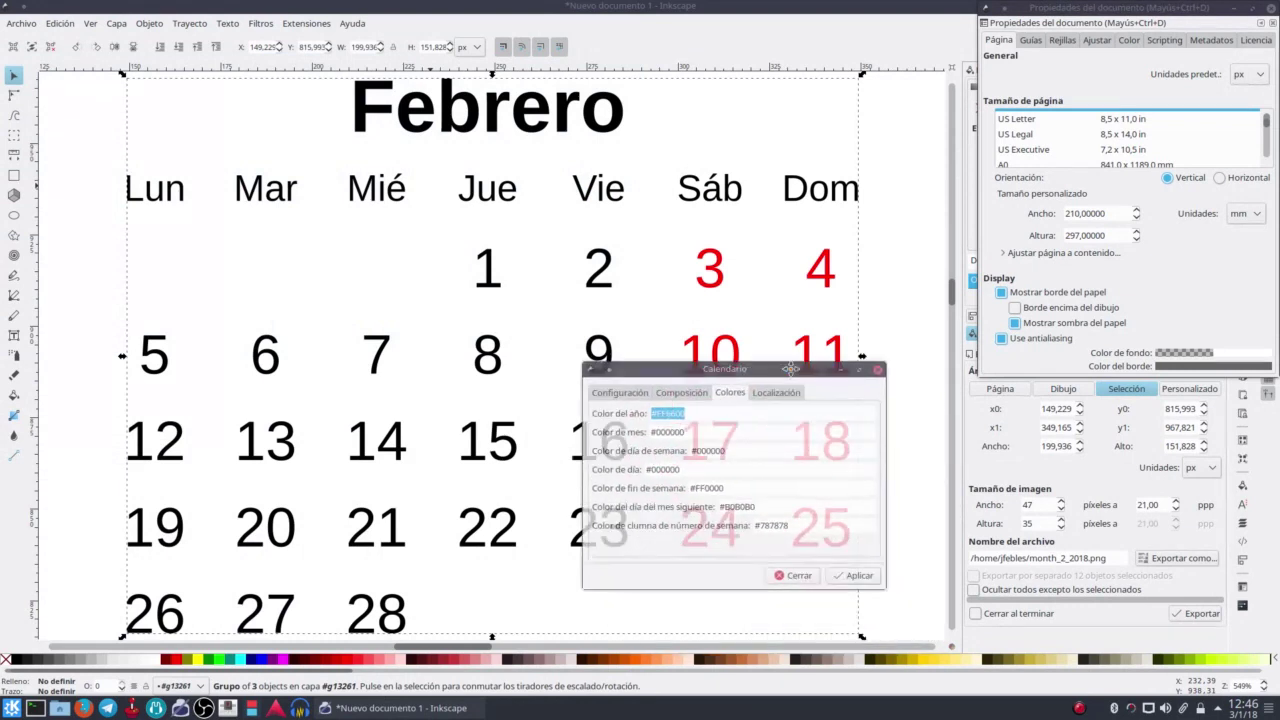
# - Try cyan on February's weekday-name row, revert it to black, and fit the page
pyautogui.click(617, 196)
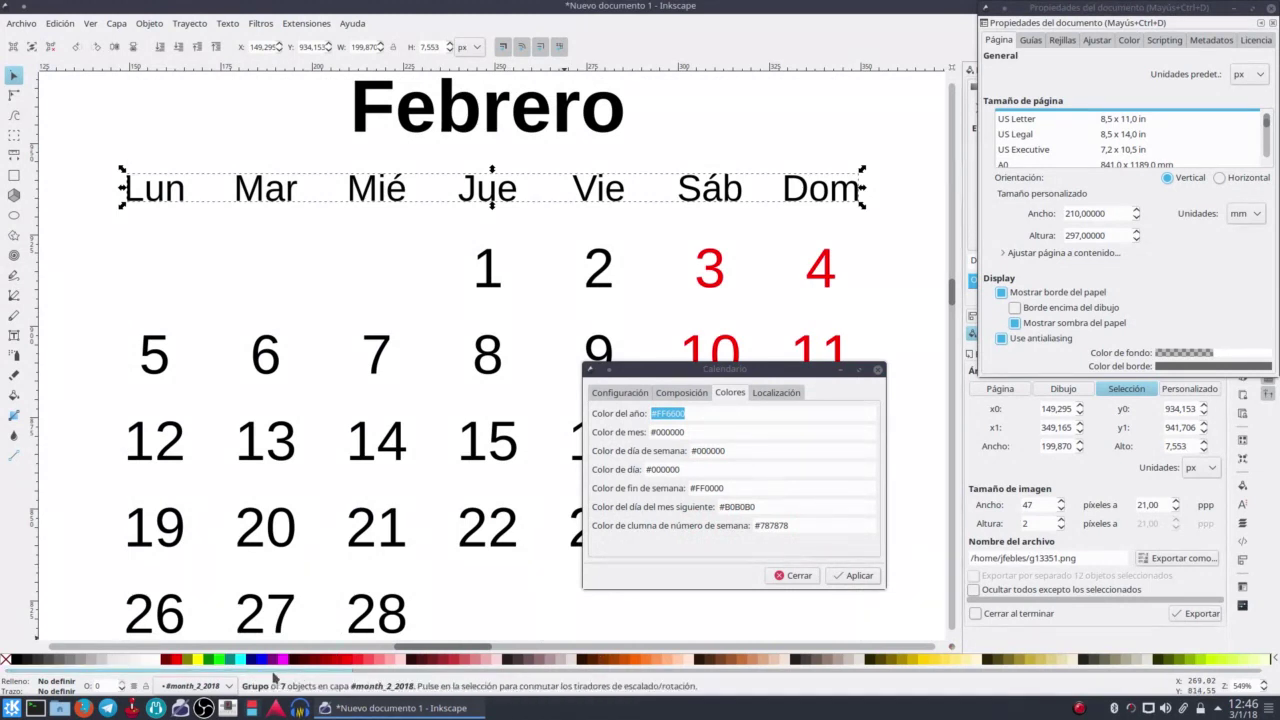
pyautogui.click(241, 661)
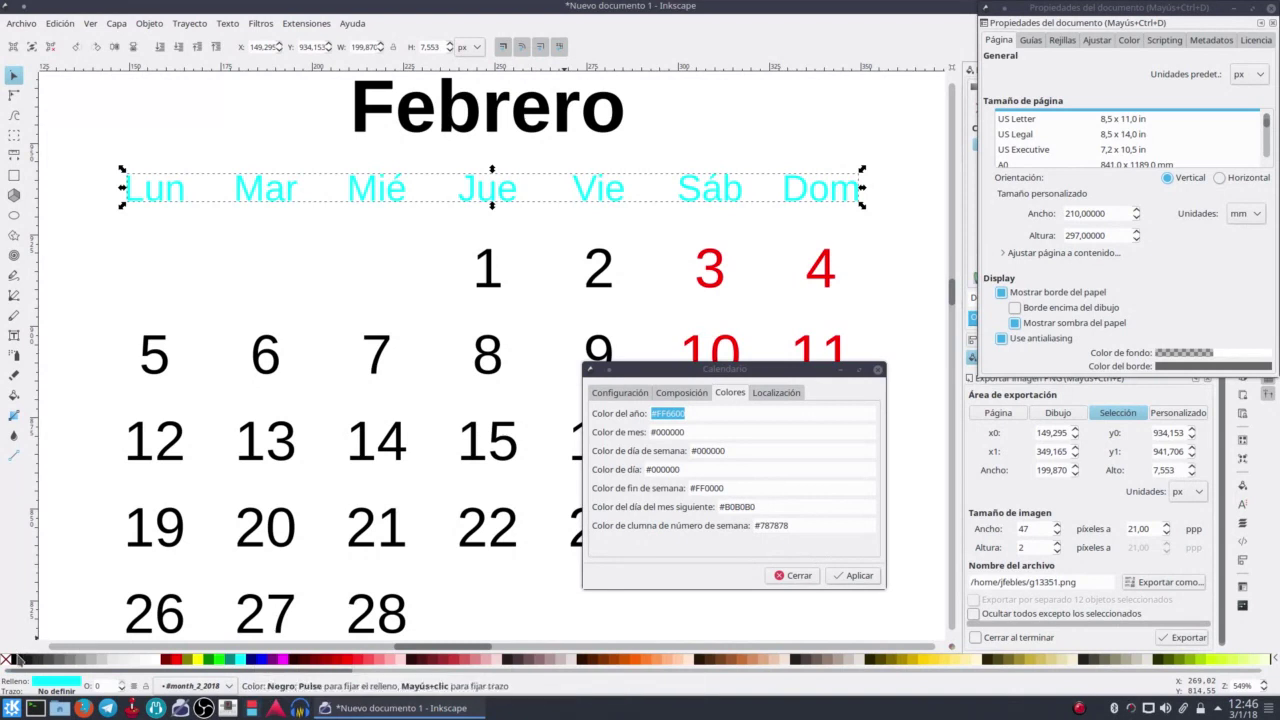
pyautogui.click(13, 660)
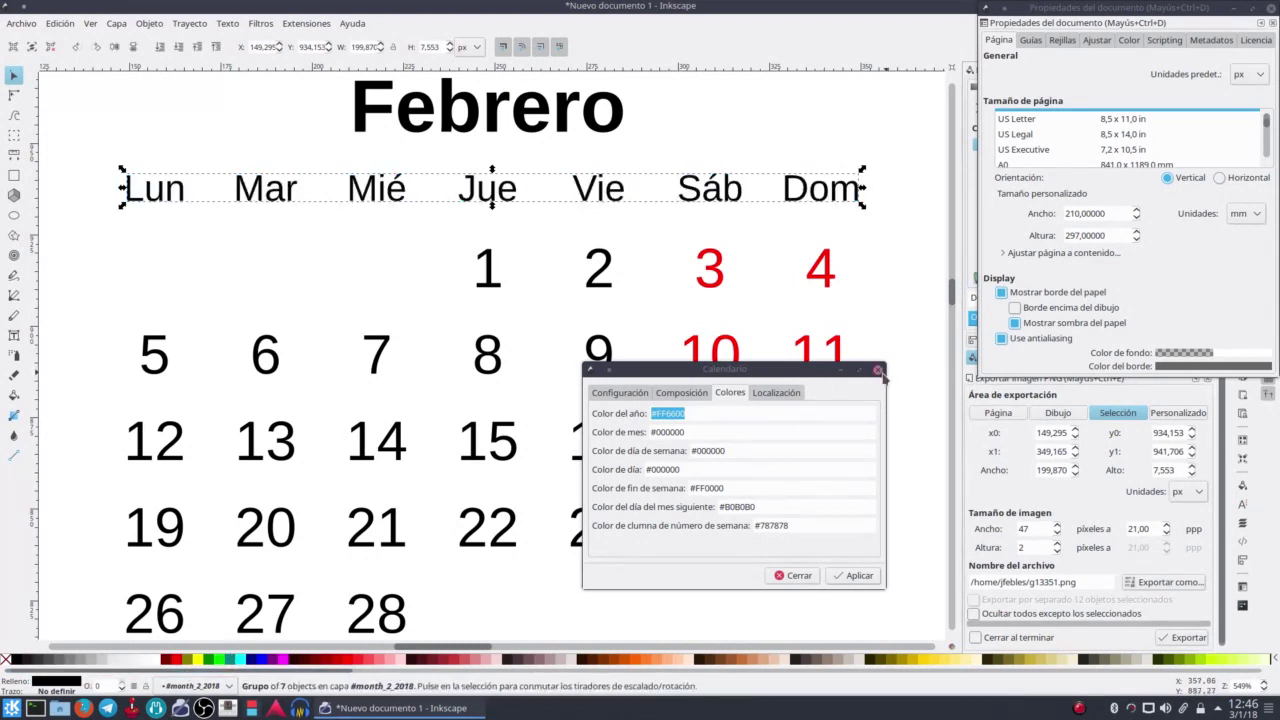
pyautogui.click(646, 247)
pyautogui.press('5')
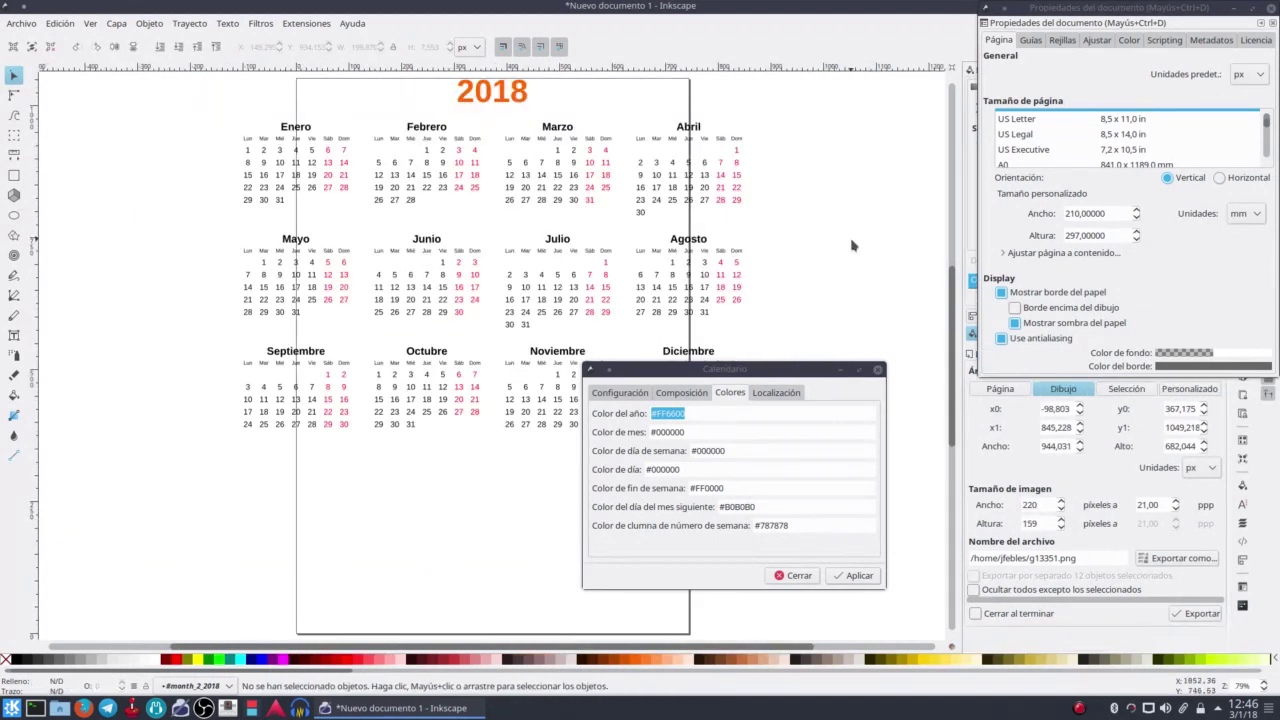
# - Make the page landscape A4 (297×210 mm) and close the calendar generator
pyautogui.click(21, 23)
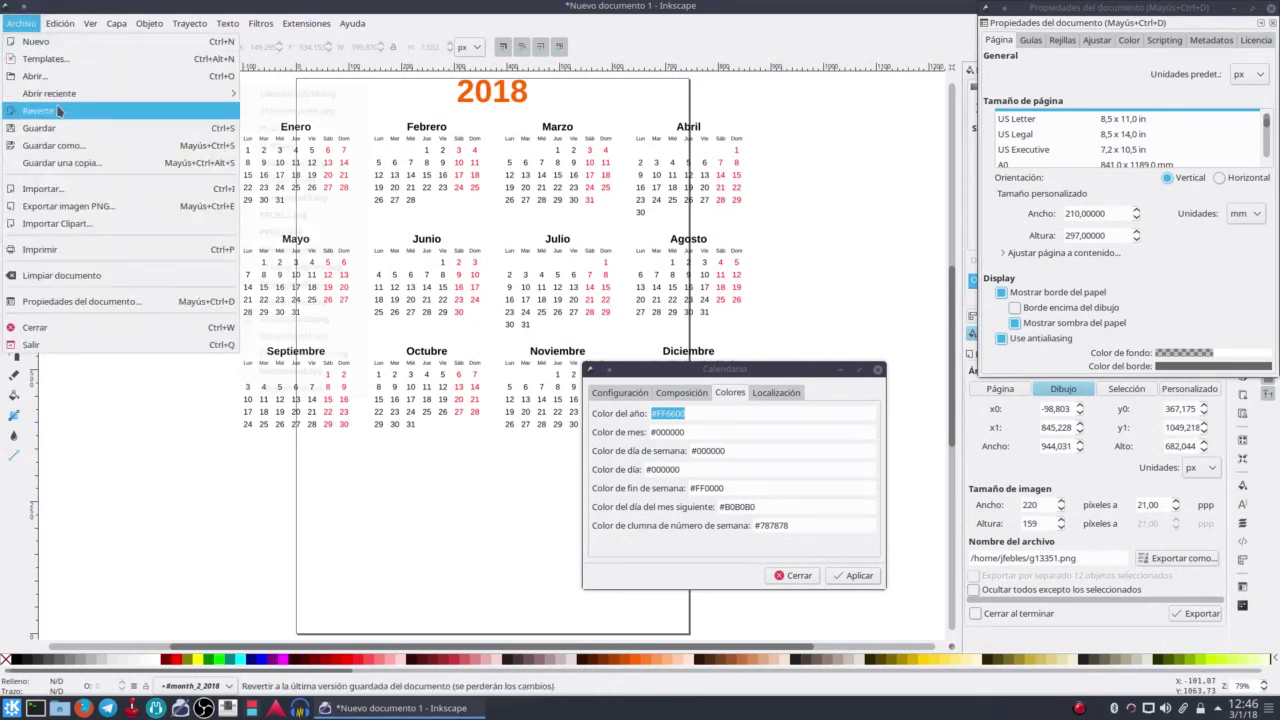
pyautogui.click(74, 299)
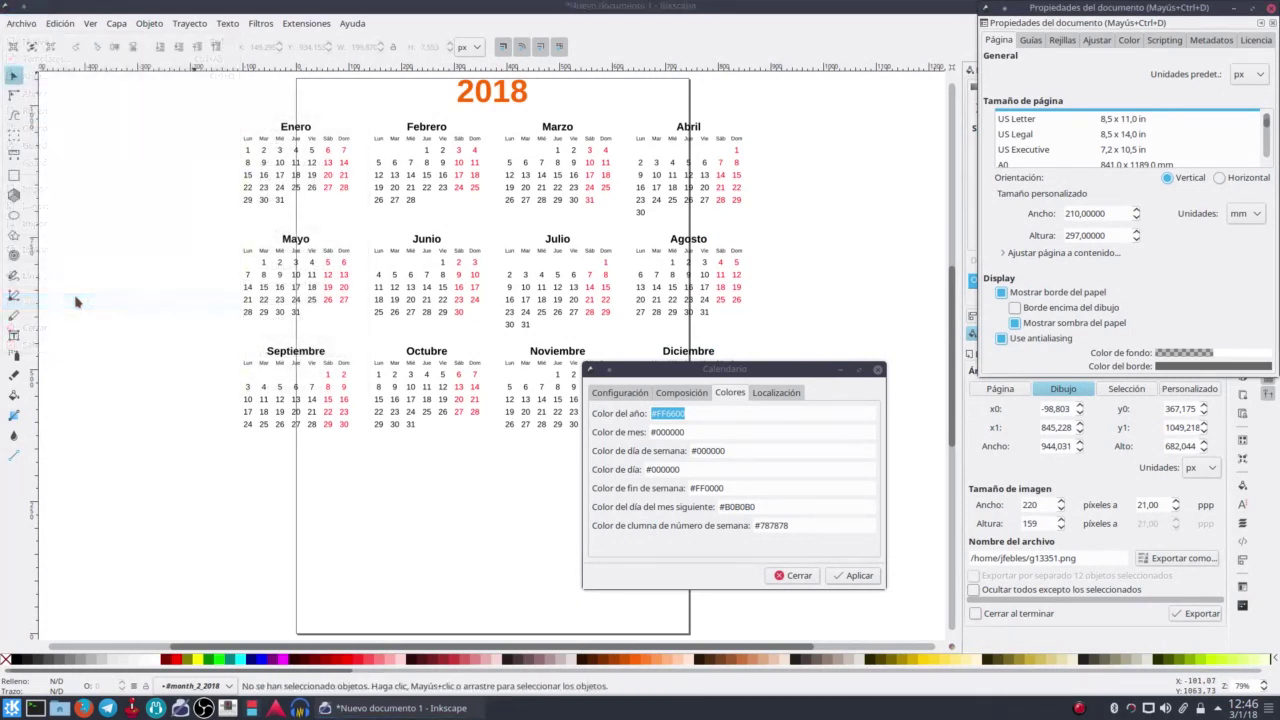
pyautogui.click(1219, 177)
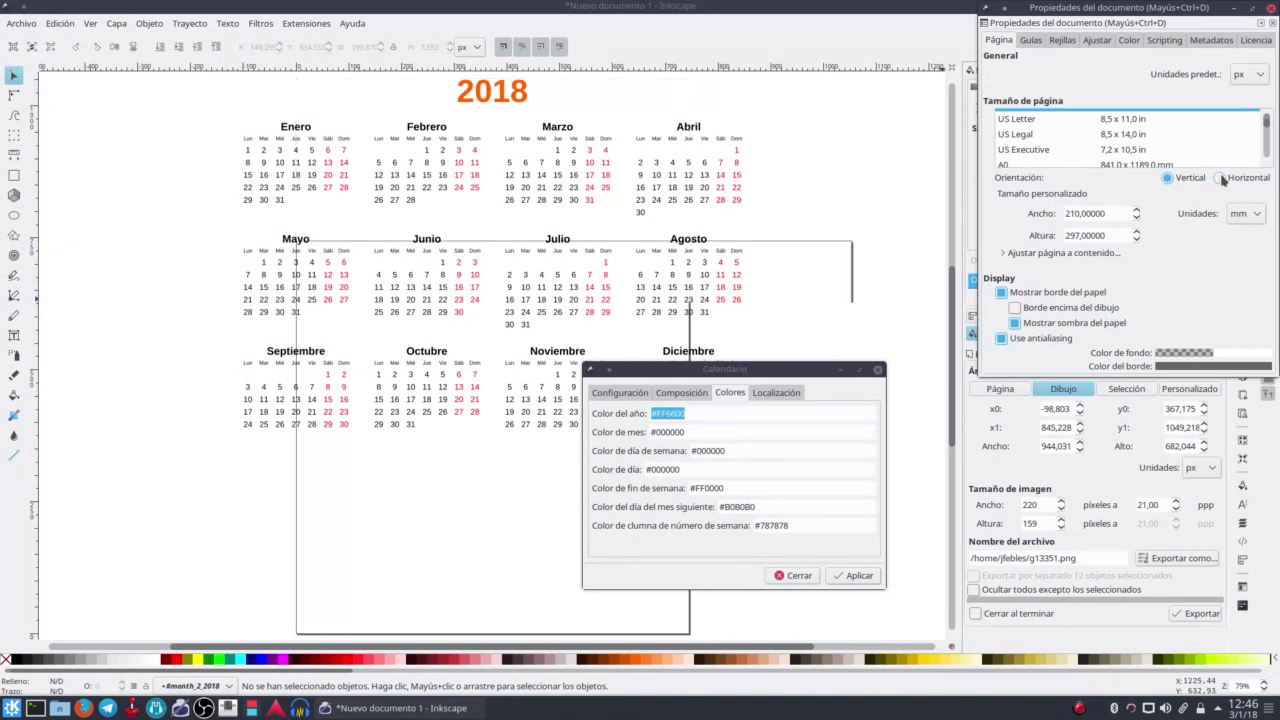
pyautogui.click(878, 370)
# - Group all twelve month calendars and the 2018 title into one group
pyautogui.click(64, 23)
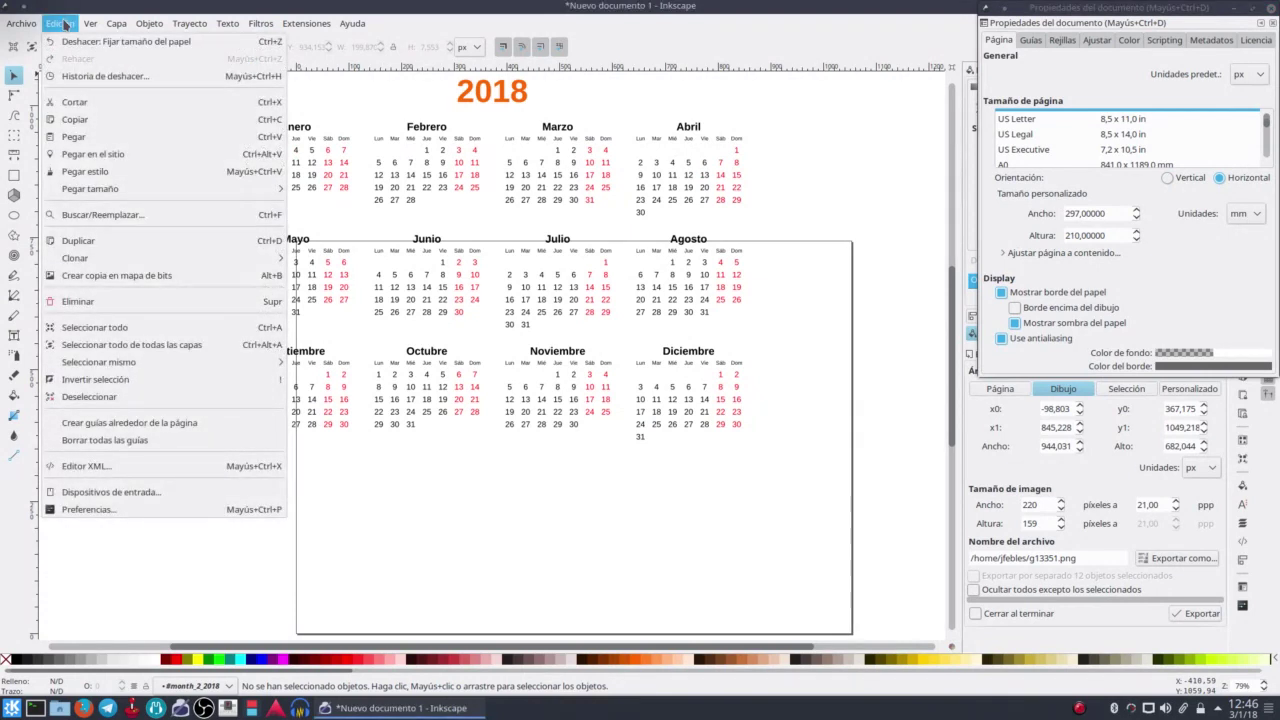
pyautogui.click(140, 327)
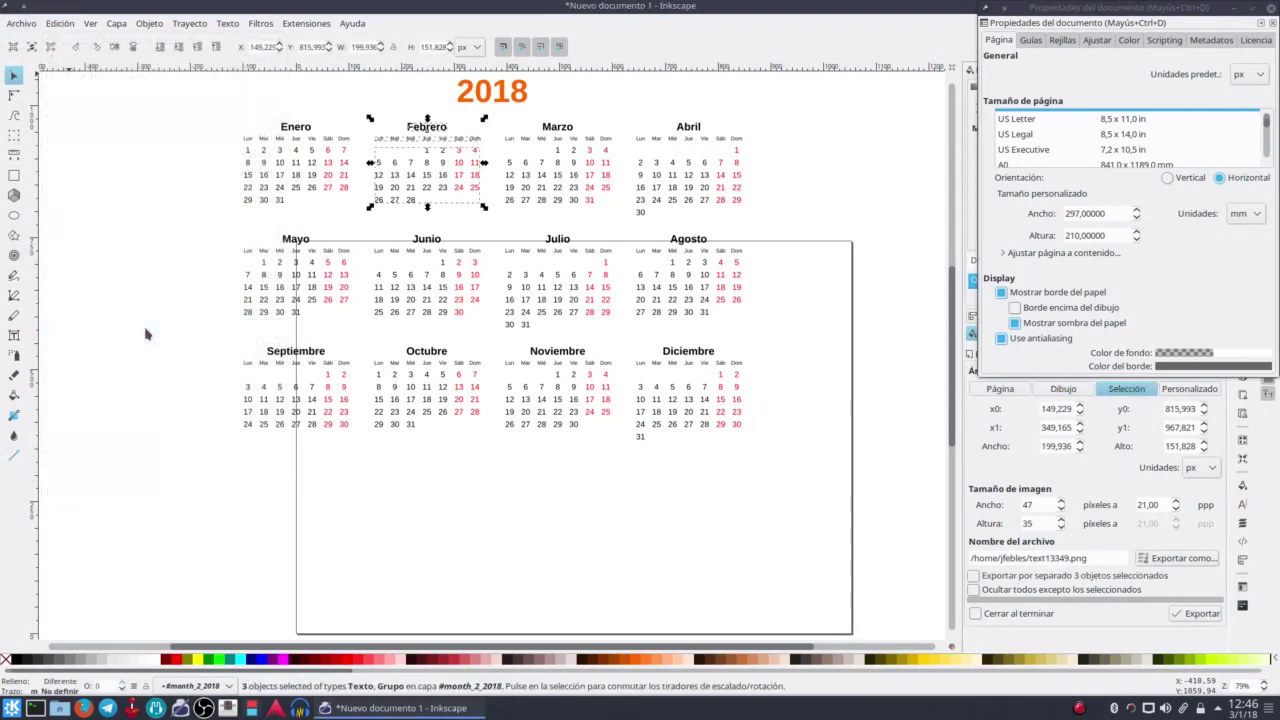
pyautogui.click(224, 208)
pyautogui.moveTo(874, 78)
pyautogui.mouseDown()
pyautogui.moveTo(483, 330)
pyautogui.moveTo(171, 483)
pyautogui.mouseUp()
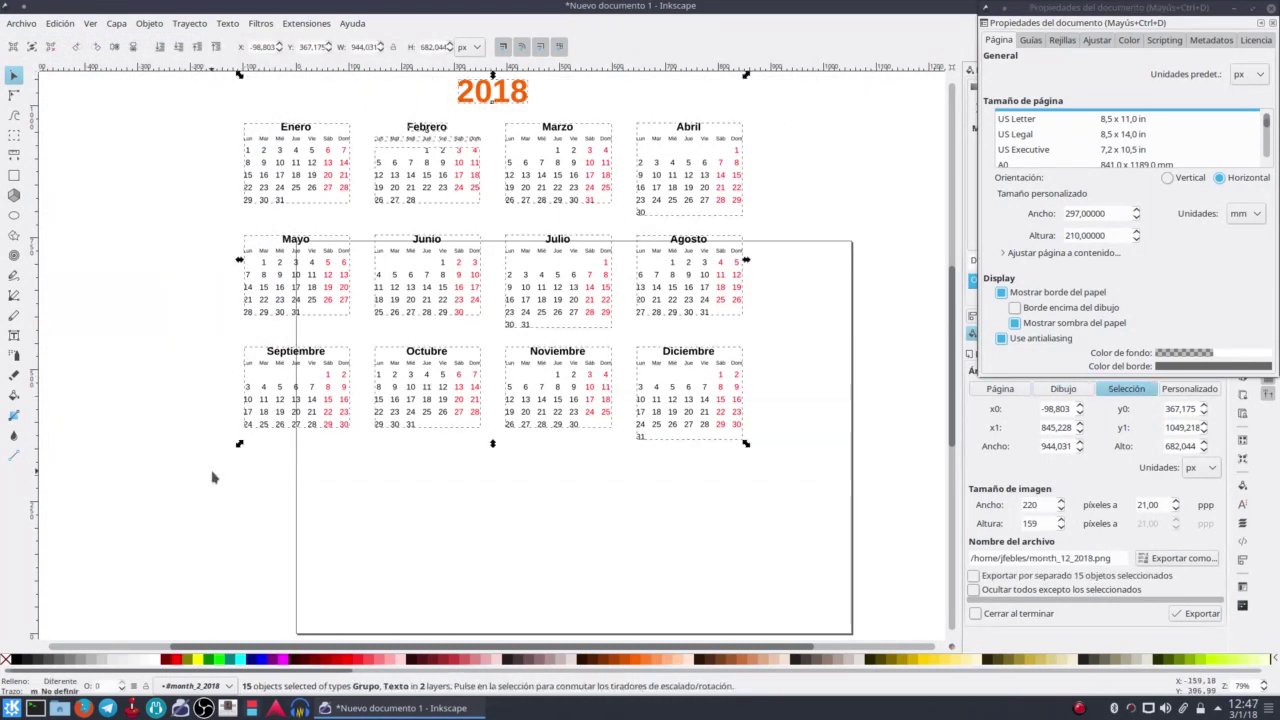
pyautogui.hotkey('ctrl', 'g')
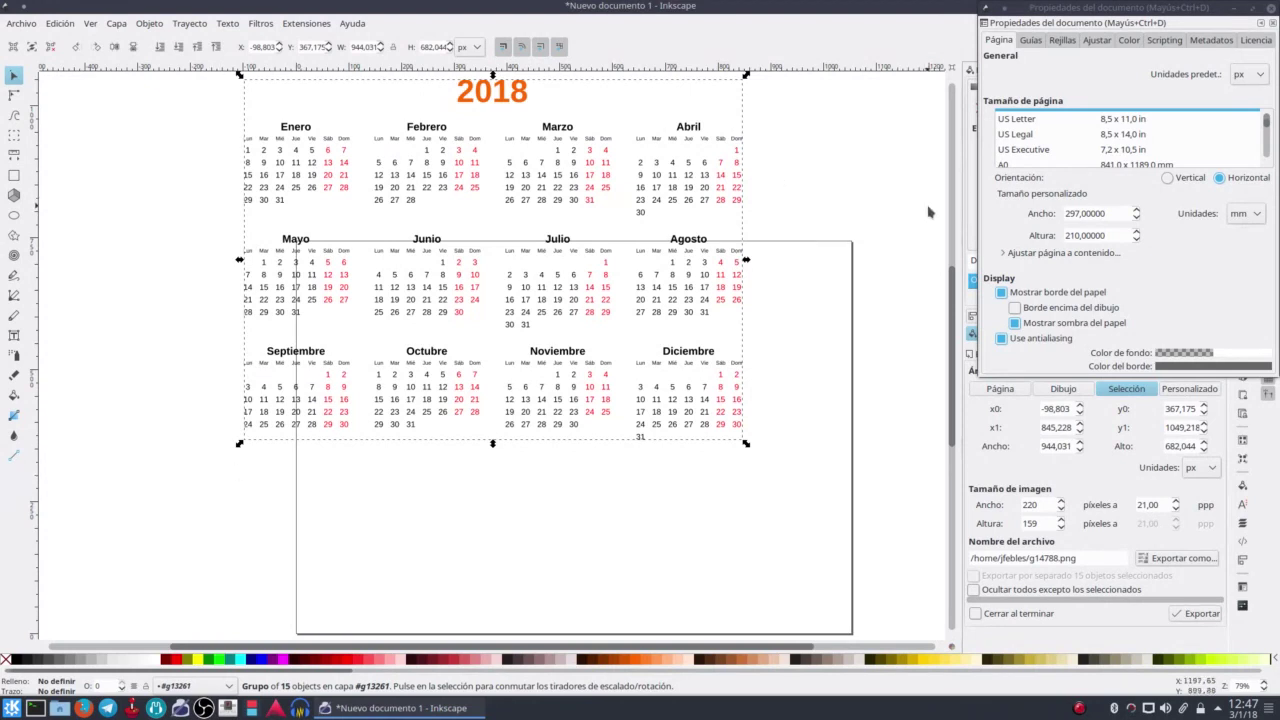
pyautogui.click(923, 165)
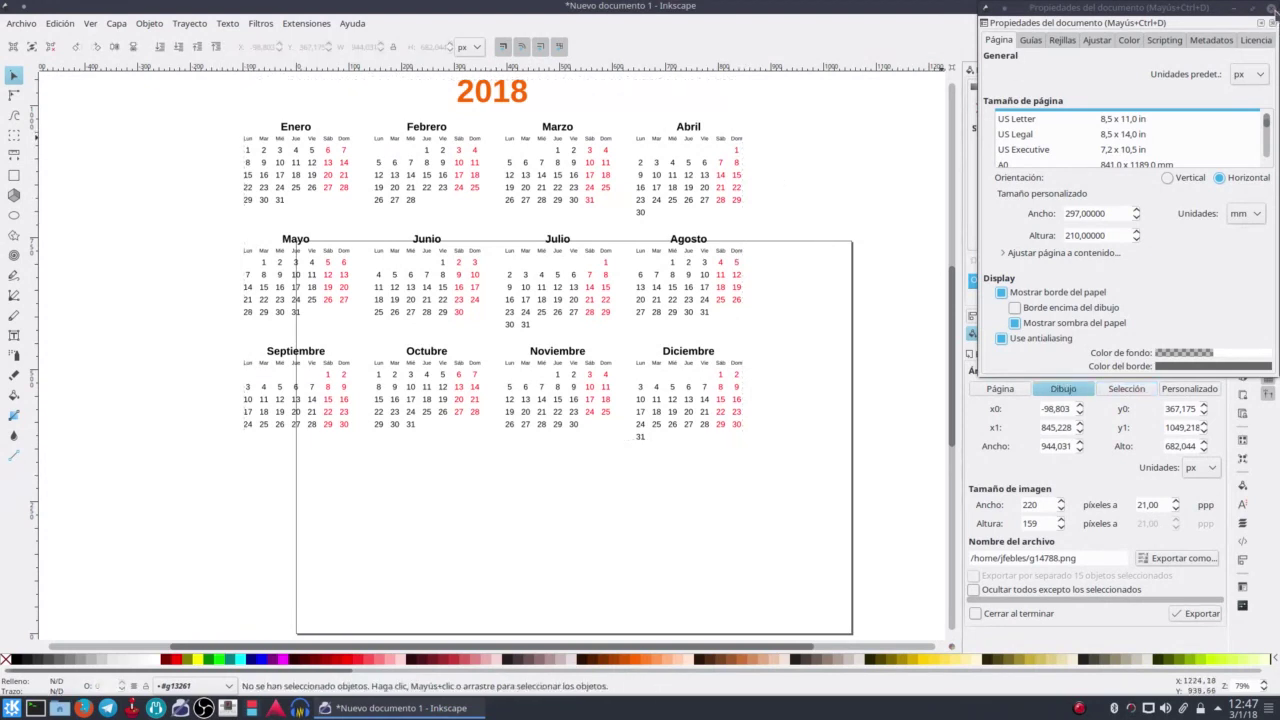
pyautogui.click(1273, 7)
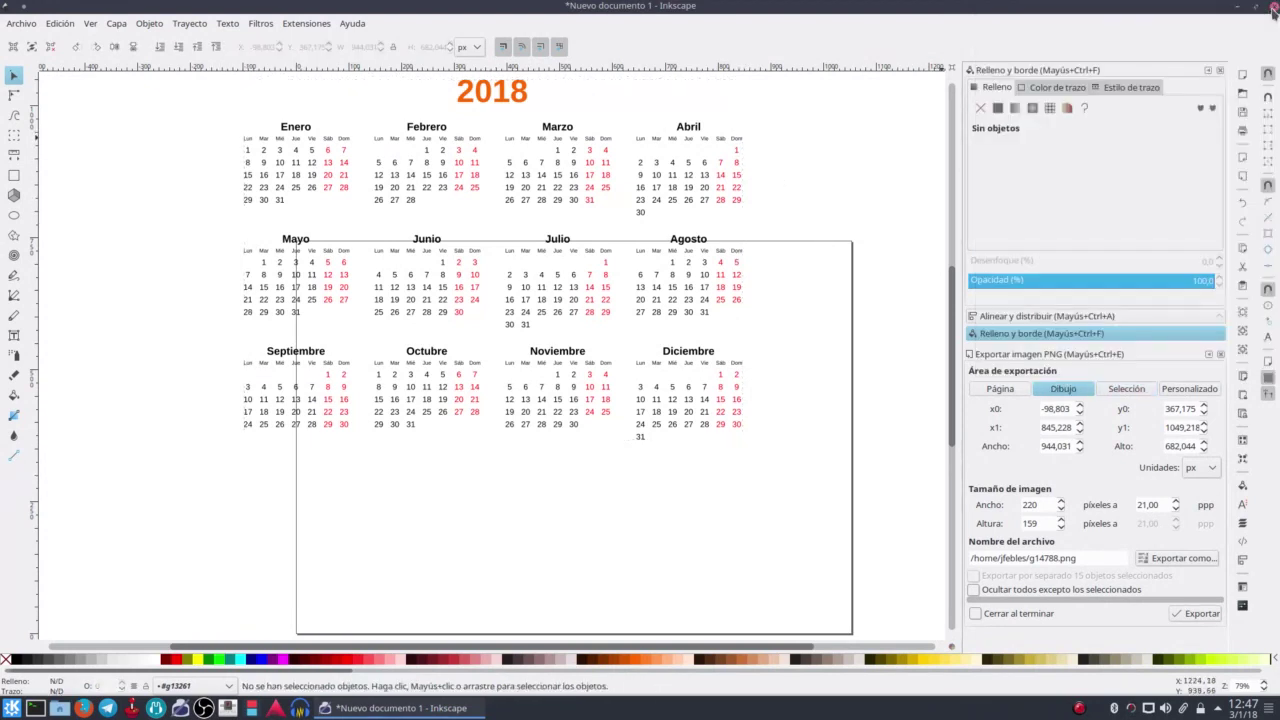
# - Align the calendar group to the page, centring it on both axes
pyautogui.click(1056, 316)
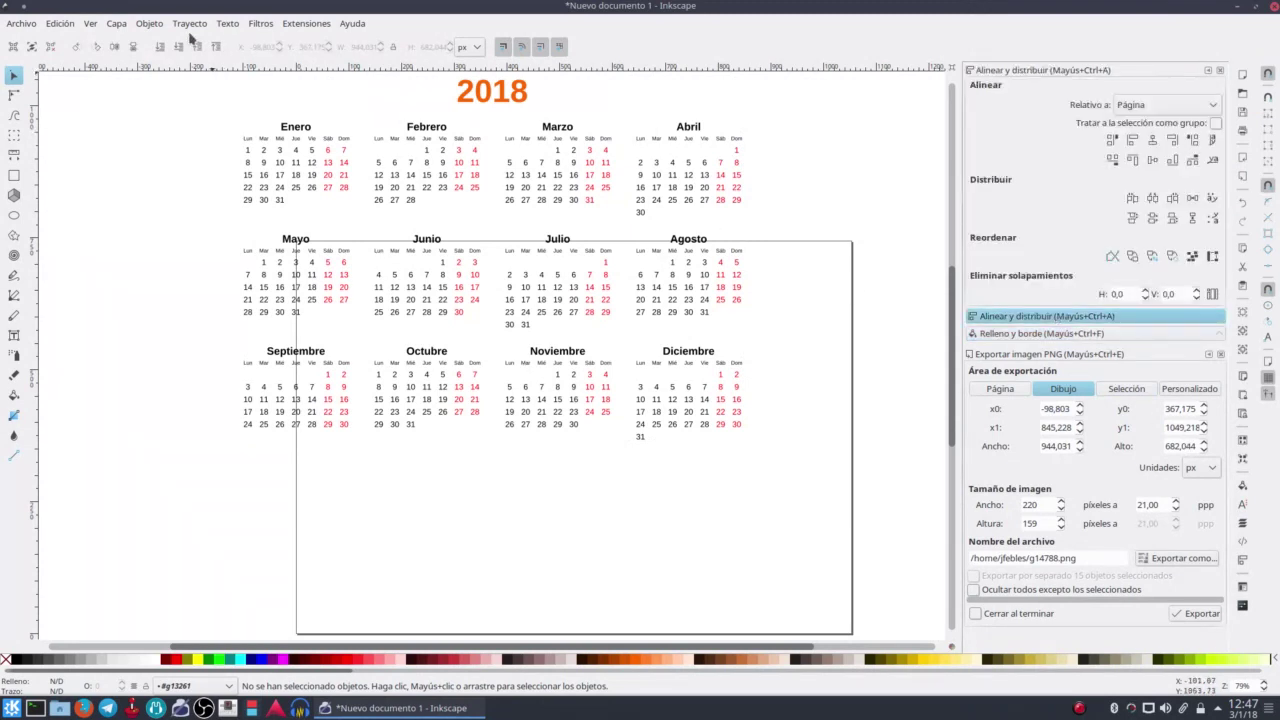
pyautogui.click(150, 23)
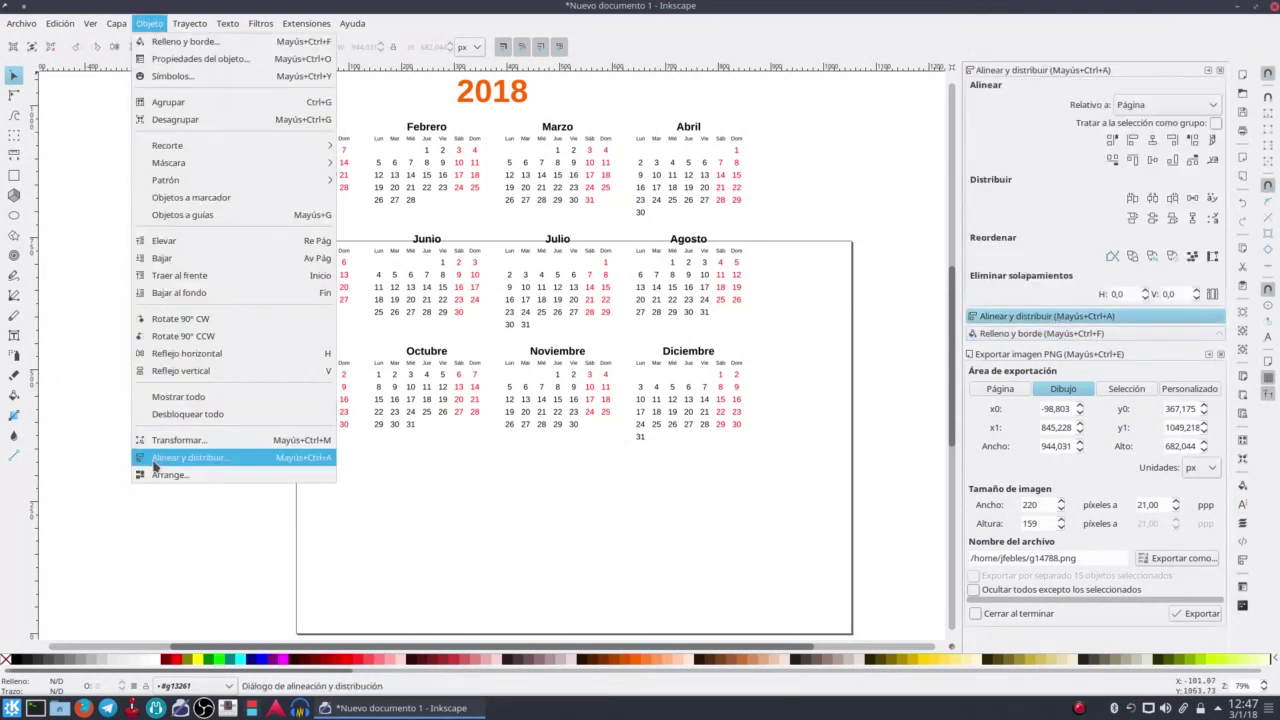
pyautogui.click(1137, 107)
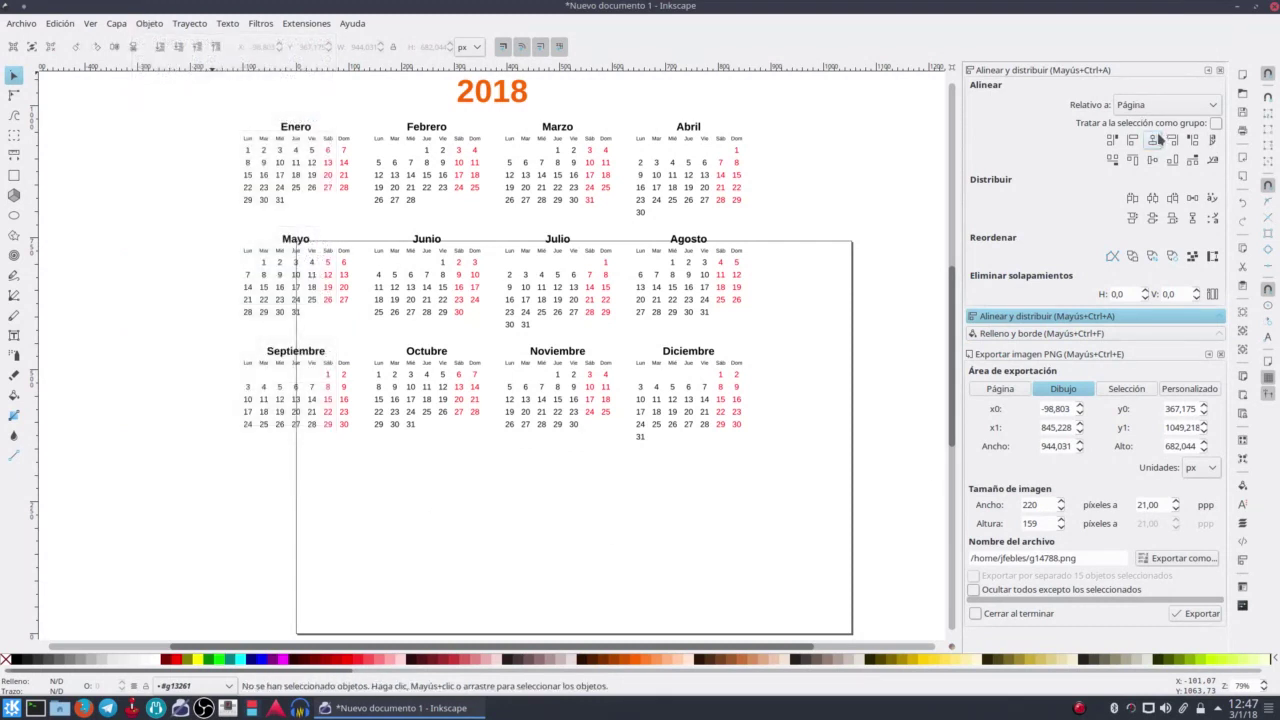
pyautogui.click(523, 97)
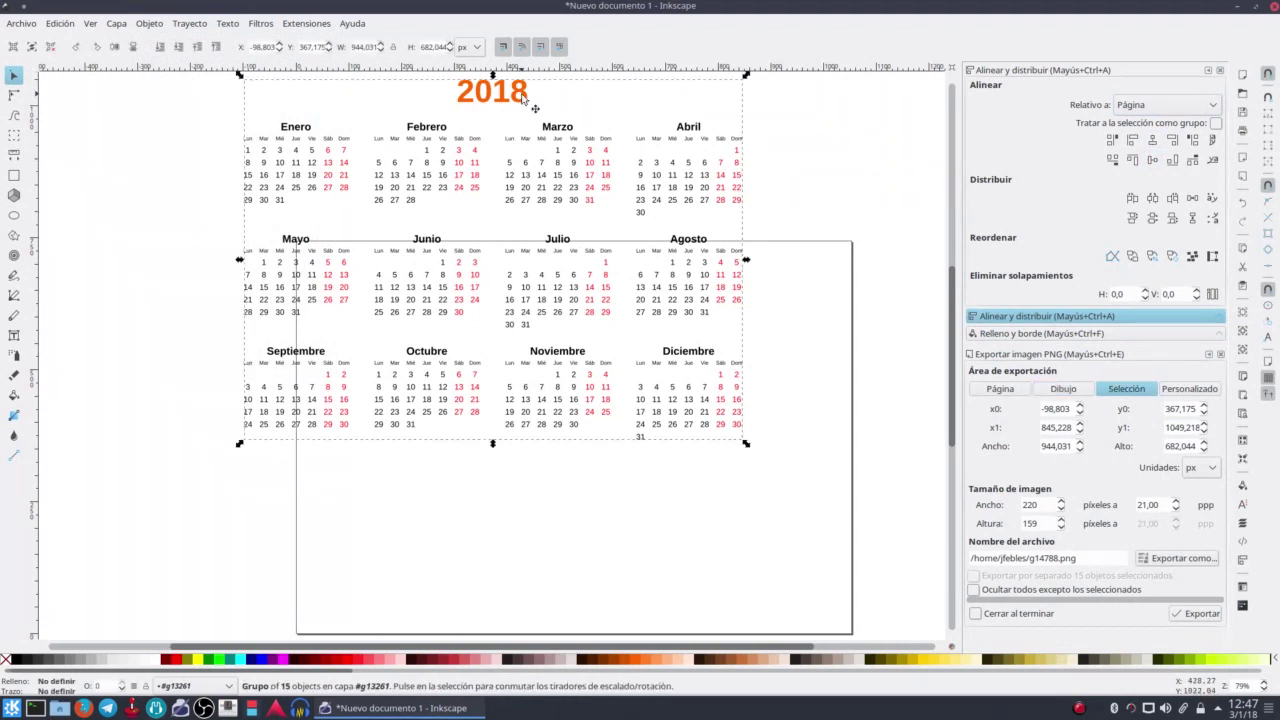
pyautogui.click(1152, 140)
pyautogui.click(1155, 164)
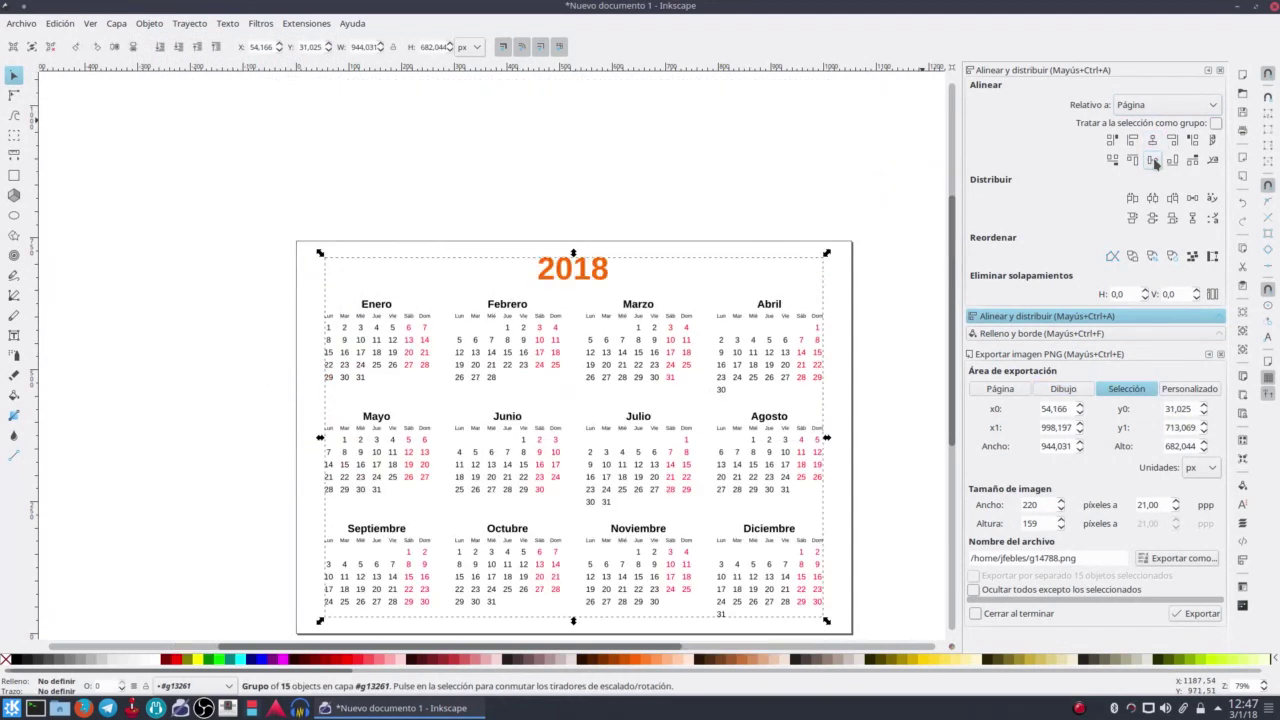
pyautogui.scroll(-1, 887, 172)
pyautogui.scroll(-1, 887, 172)
pyautogui.click(888, 188)
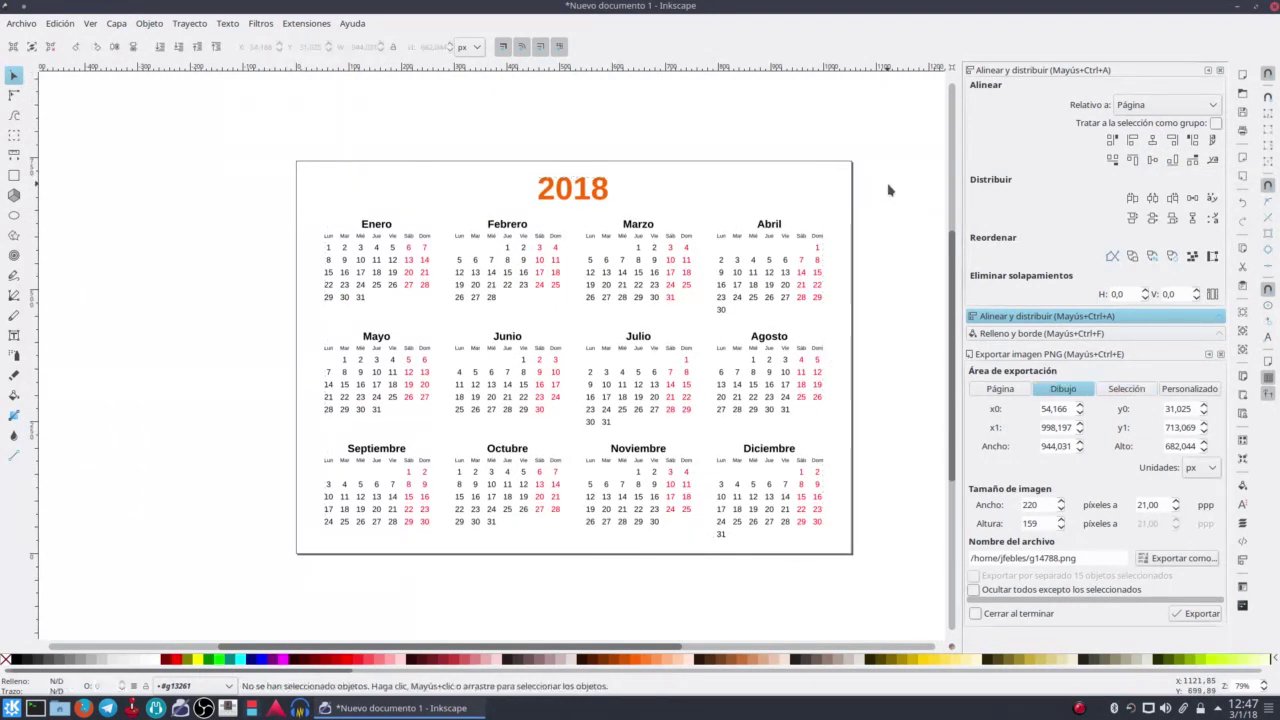
# - Lock W/H, scale the calendar group to about 1002.5 × 724.3 px, and re-centre it
pyautogui.moveTo(885, 125); pyautogui.dragTo(264, 592)
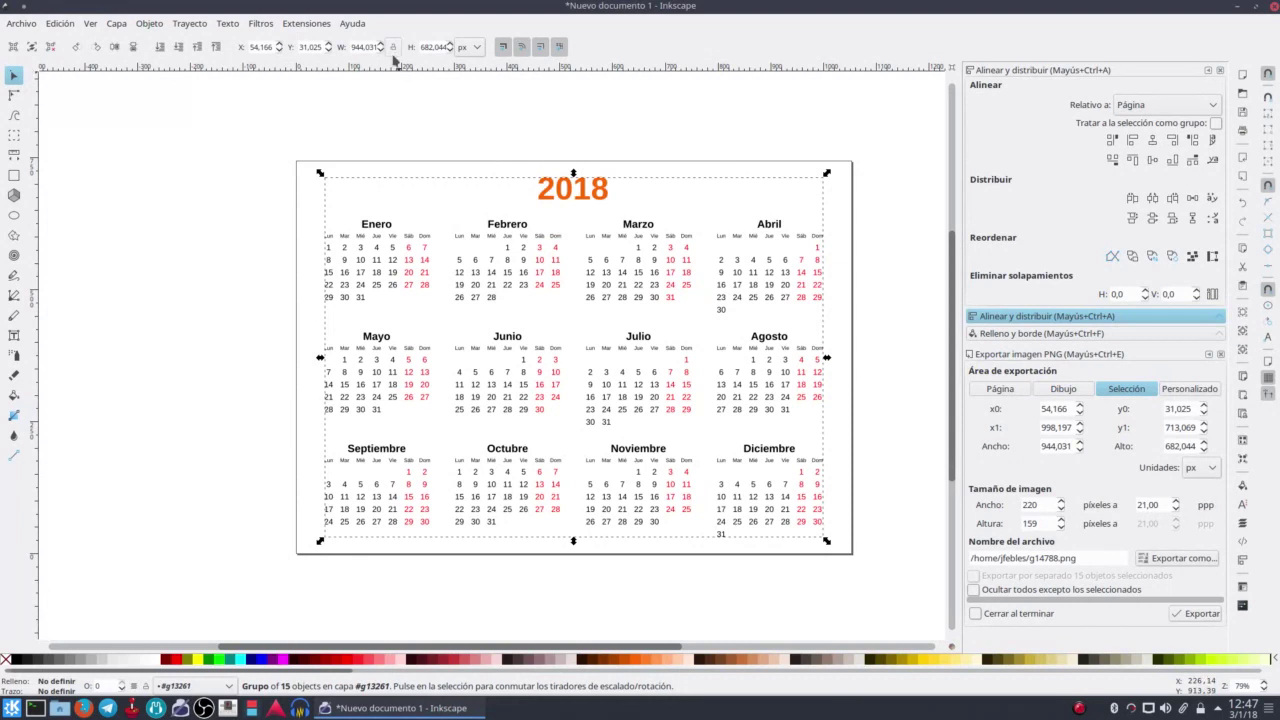
pyautogui.click(393, 47)
pyautogui.moveTo(826, 173); pyautogui.dragTo(853, 165)
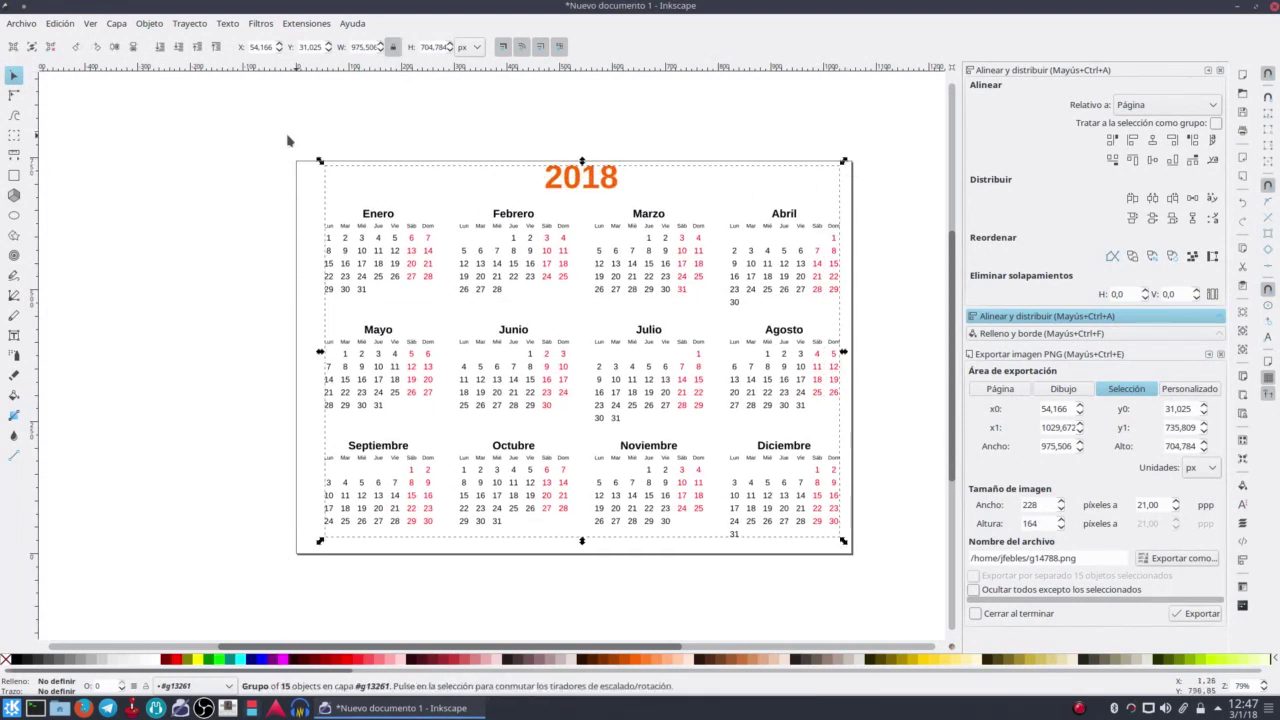
pyautogui.moveTo(325, 170); pyautogui.dragTo(314, 168)
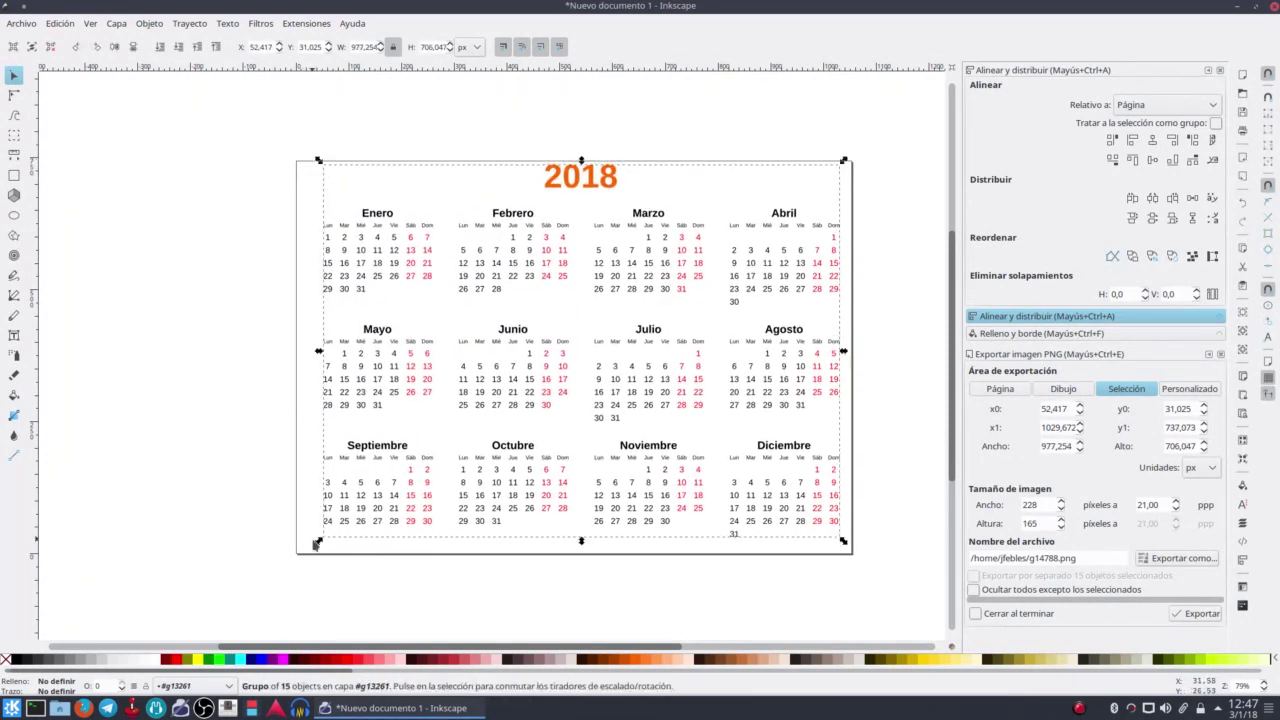
pyautogui.moveTo(318, 545); pyautogui.dragTo(298, 560)
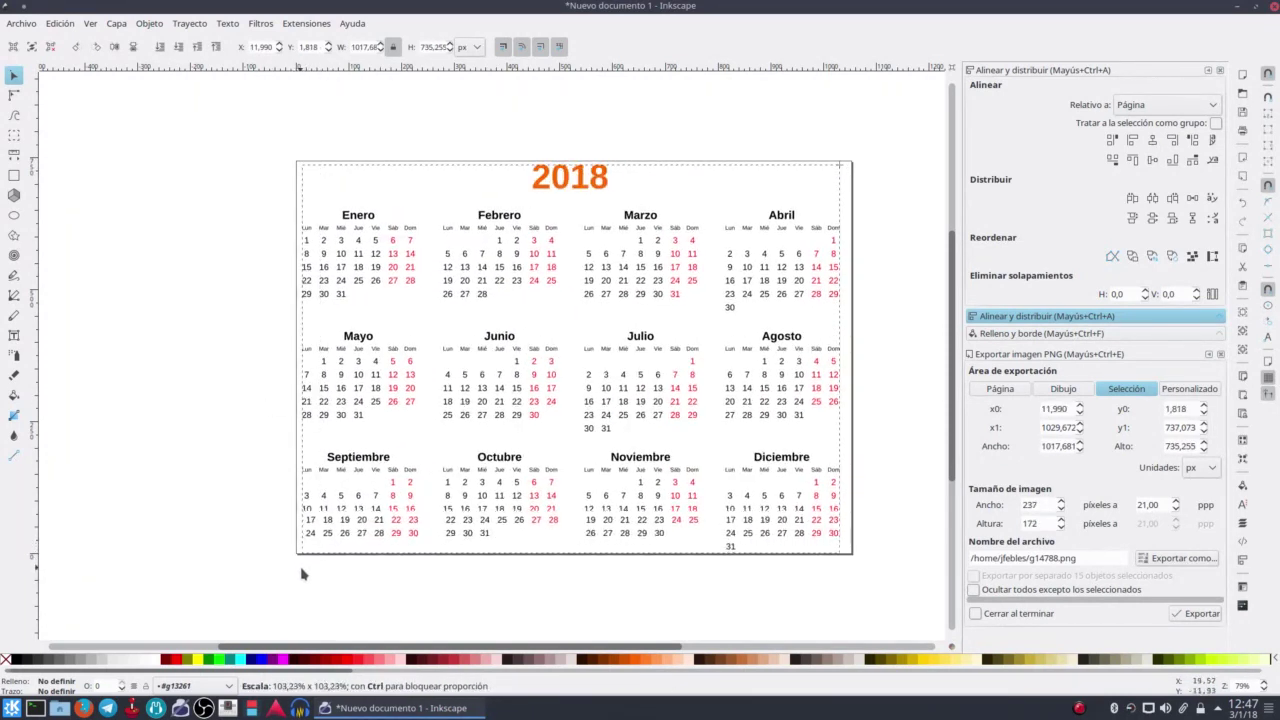
pyautogui.click(1152, 140)
pyautogui.click(1152, 160)
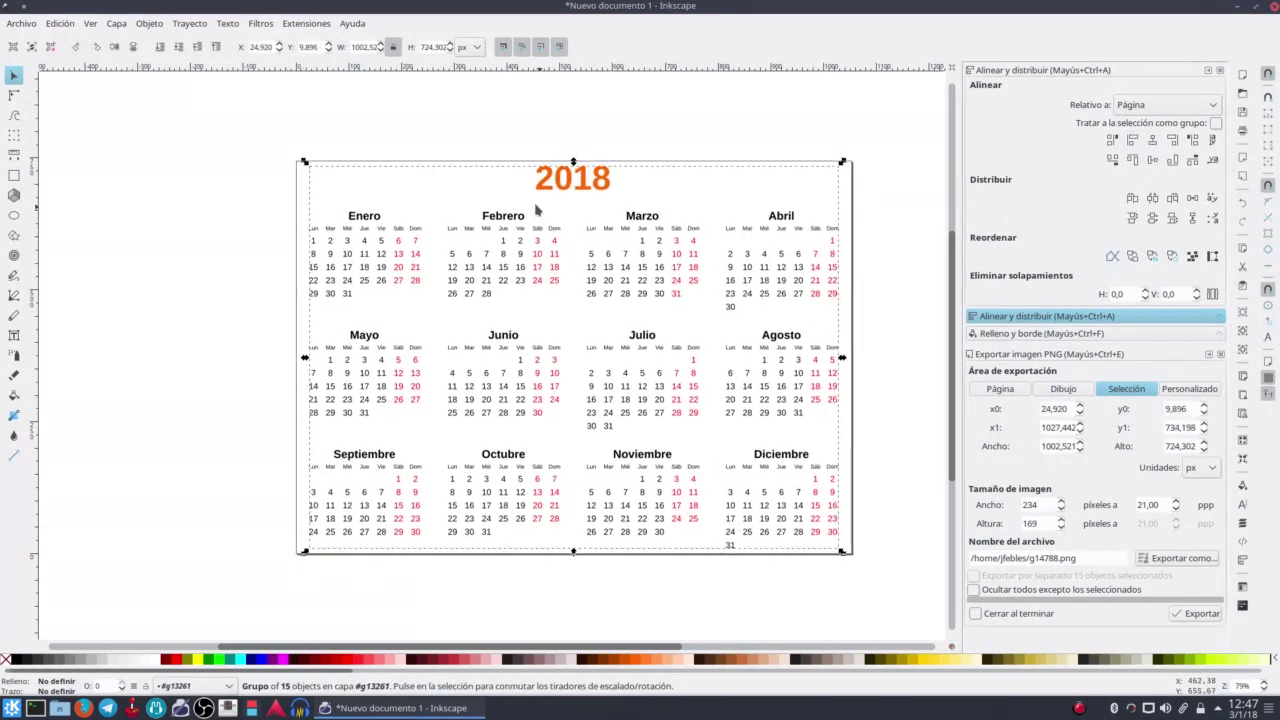
# - Add 'CALENDARIO' before 2018 so the orange title reads 'CALENDARIO 2018'
pyautogui.doubleClick(545, 185)
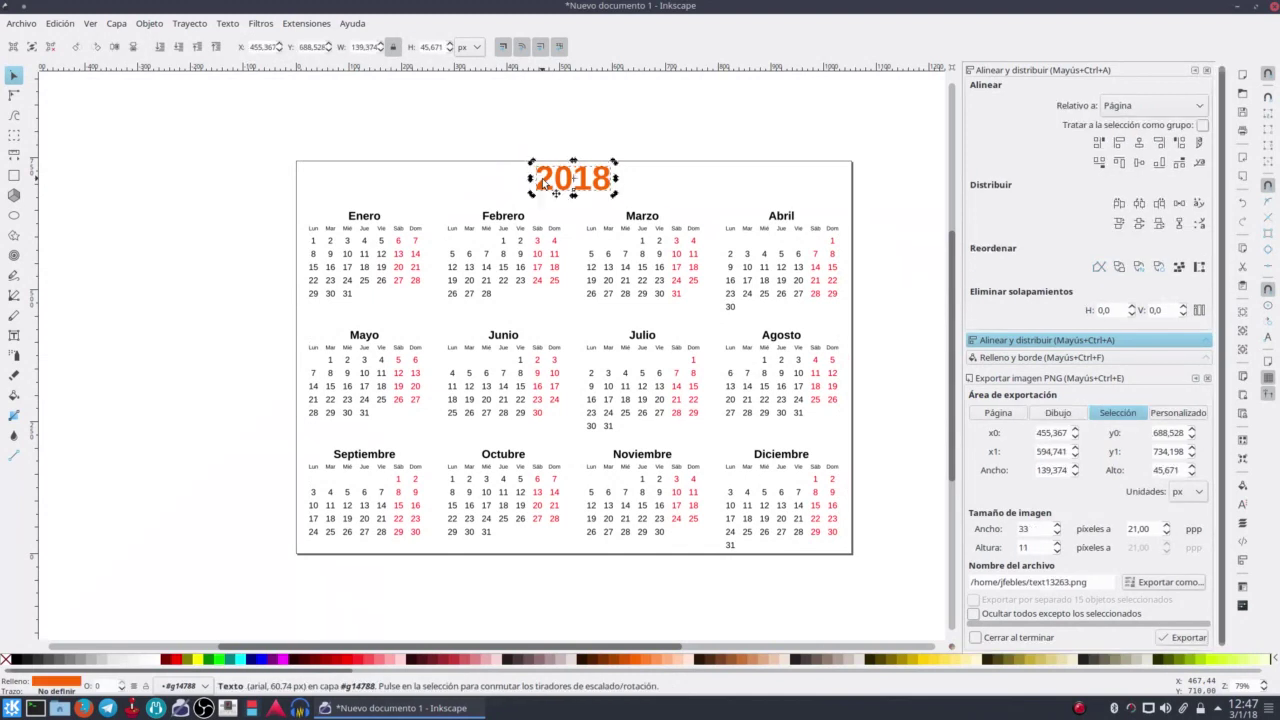
pyautogui.doubleClick(545, 185)
pyautogui.write('CALENDARIO')
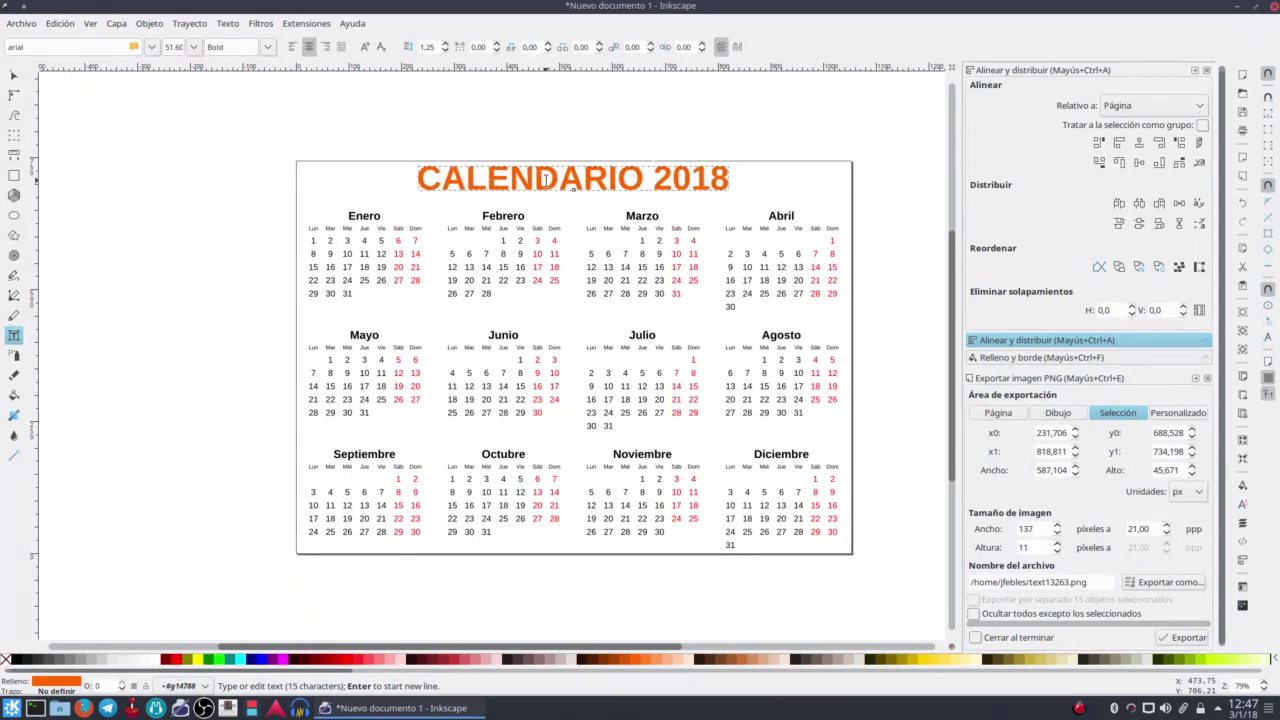
pyautogui.click(228, 182)
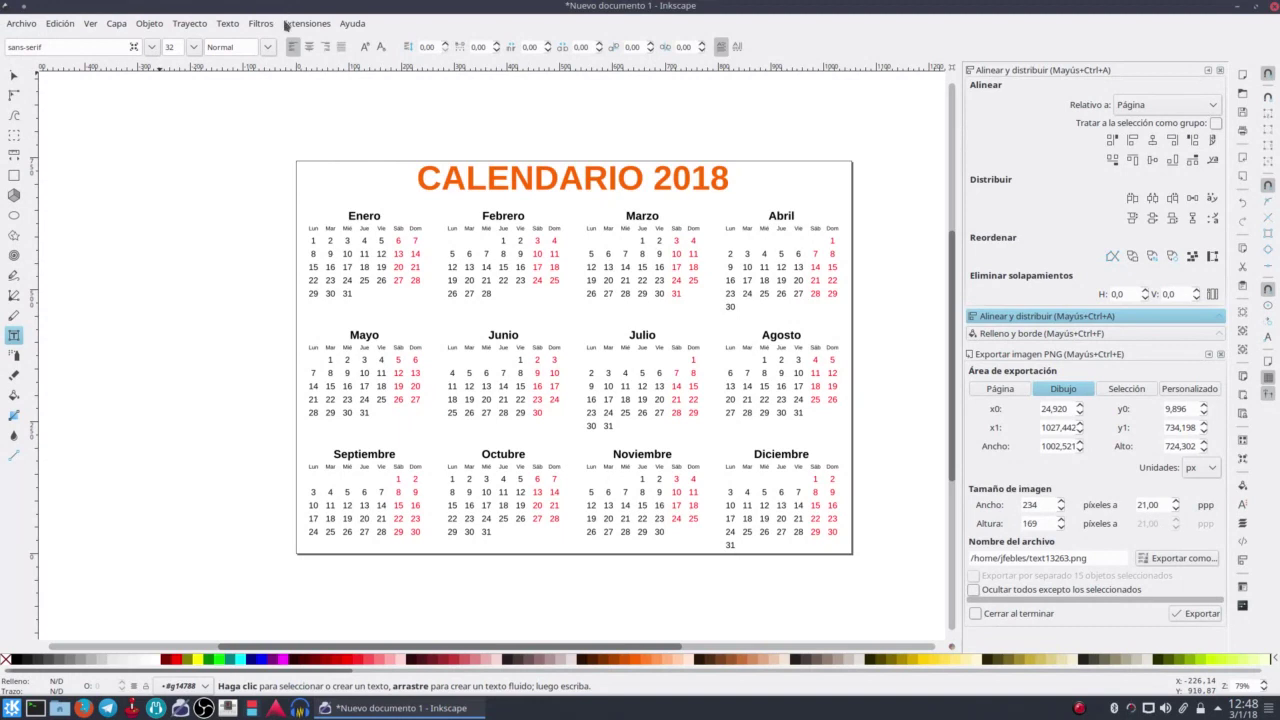
# - Generate a trial single-month January 2018 calendar and move it down-left
pyautogui.click(287, 23)
pyautogui.moveTo(340, 137)
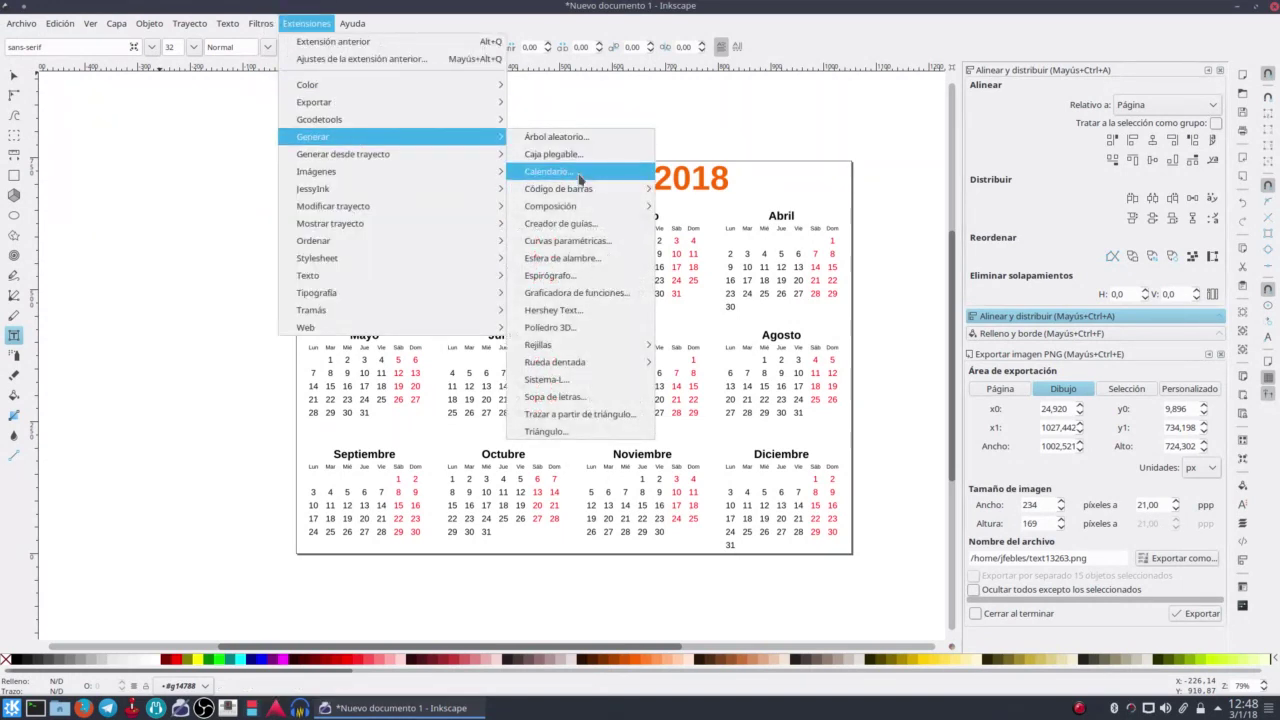
pyautogui.click(583, 172)
pyautogui.click(527, 282)
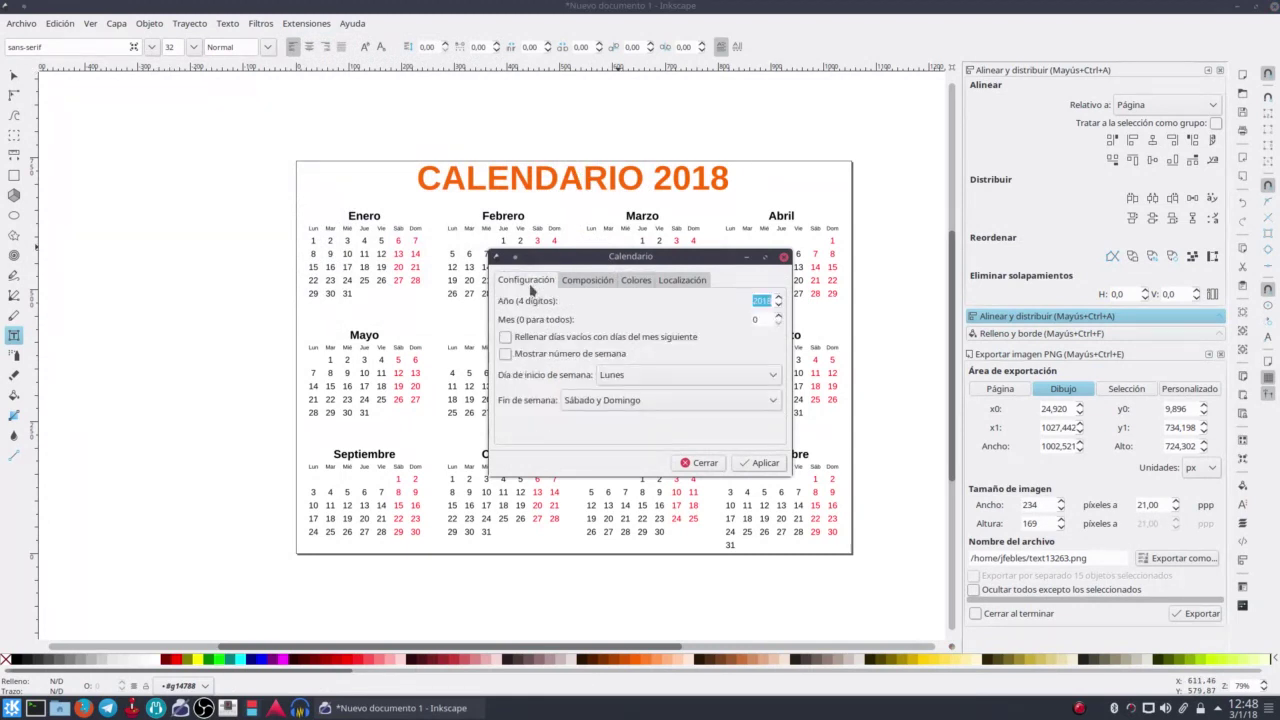
pyautogui.click(779, 318)
pyautogui.click(762, 462)
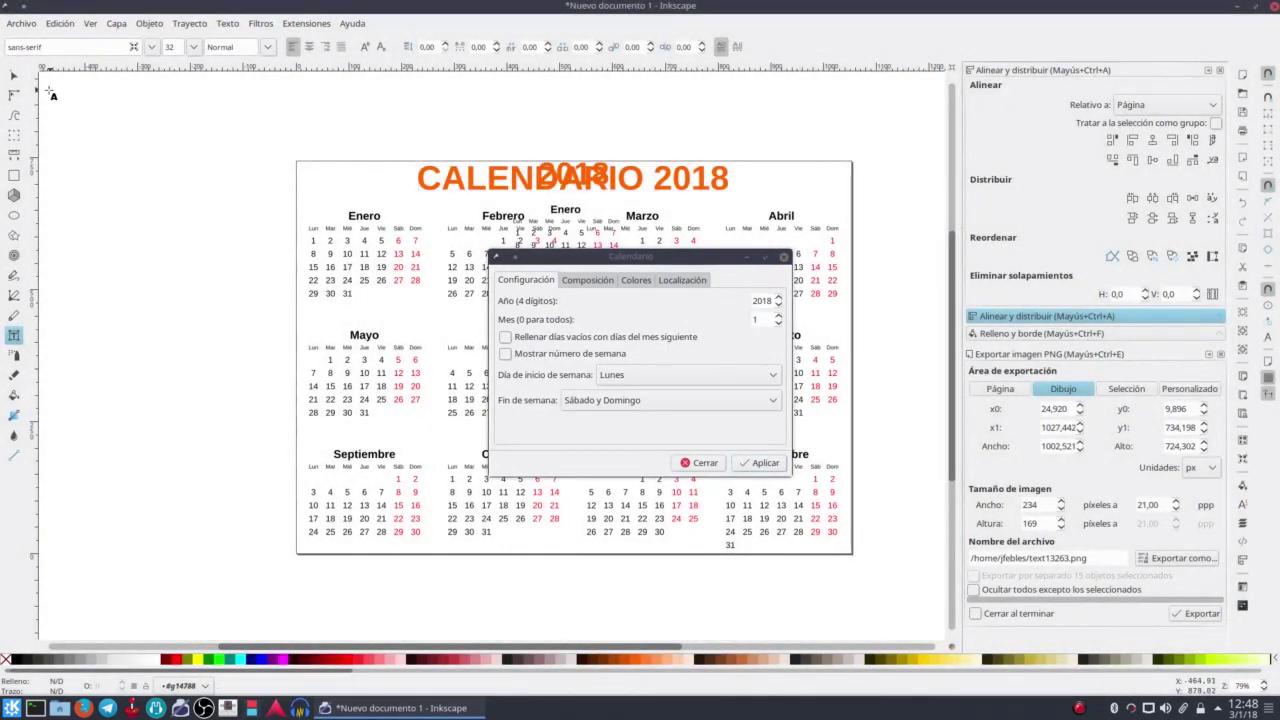
pyautogui.click(14, 75)
pyautogui.moveTo(560, 217)
pyautogui.mouseDown()
pyautogui.moveTo(465, 255)
pyautogui.moveTo(212, 254)
pyautogui.moveTo(466, 606)
pyautogui.mouseUp()
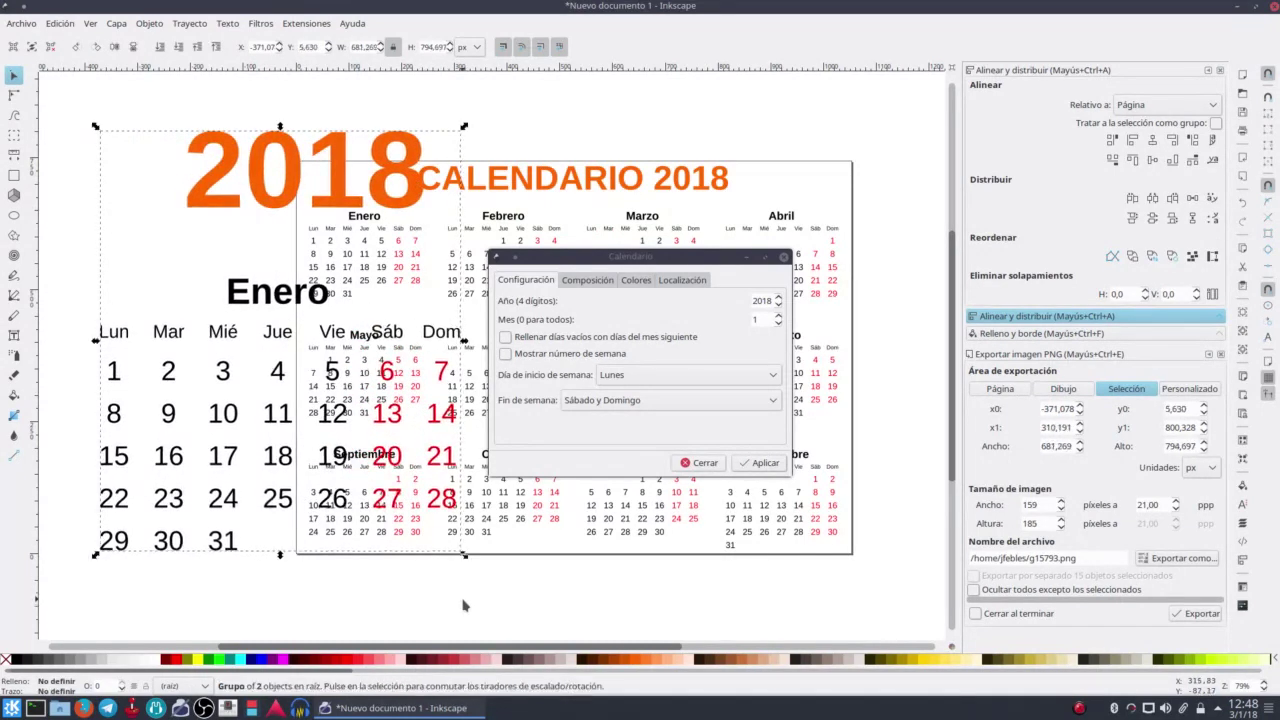
# - Delete the leftover orange 2018 text and the oversized Enero calendar, then close the generator
pyautogui.keyDown('ctrl'); pyautogui.click(286, 194); pyautogui.keyUp('ctrl')
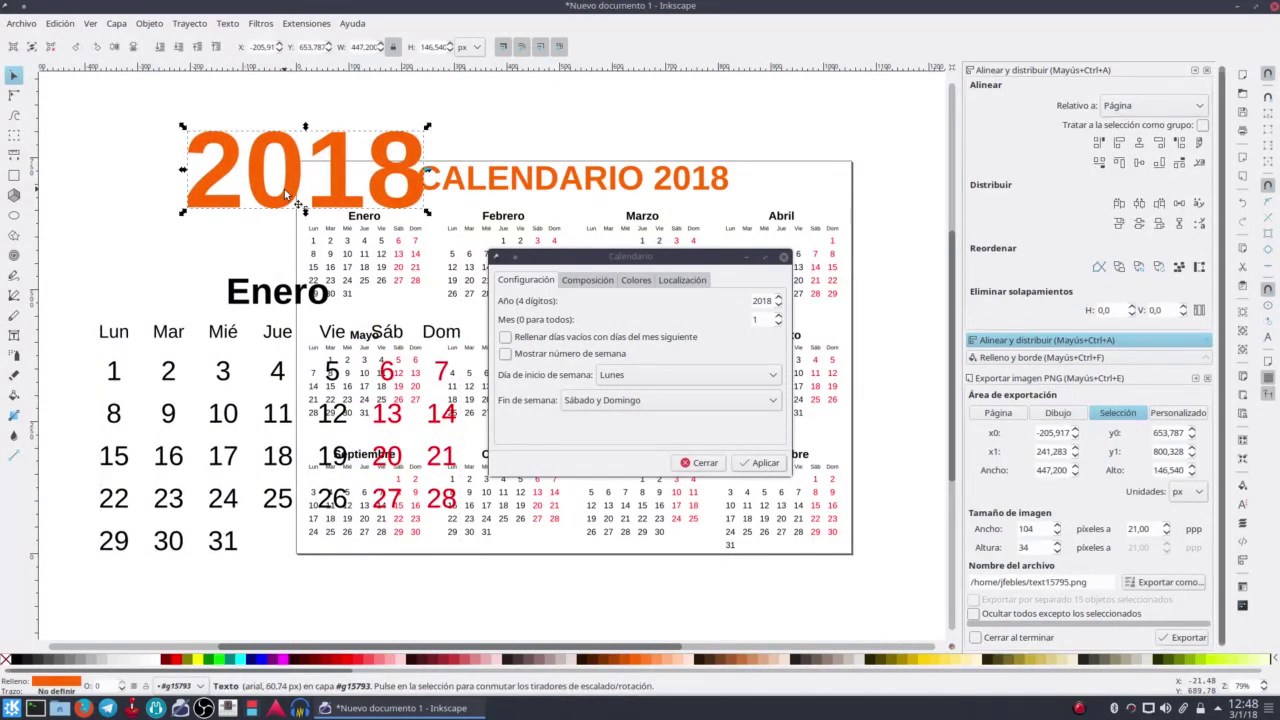
pyautogui.press('Delete')
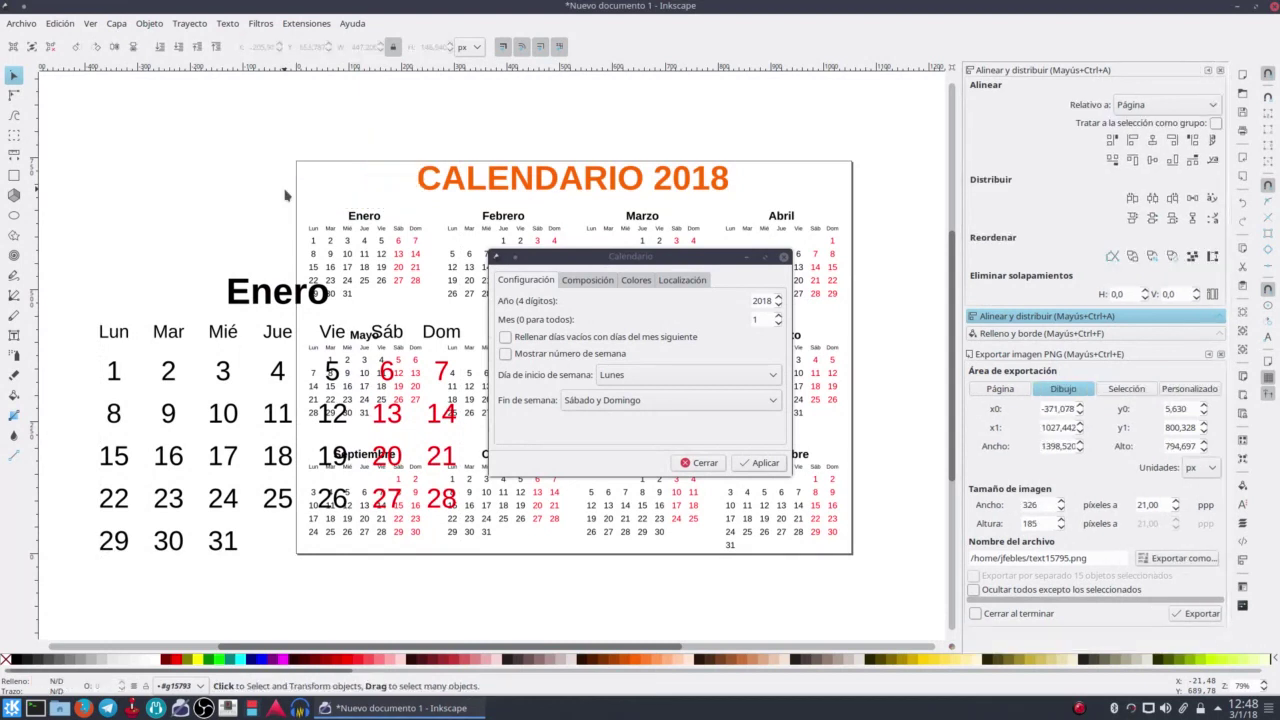
pyautogui.click(307, 301)
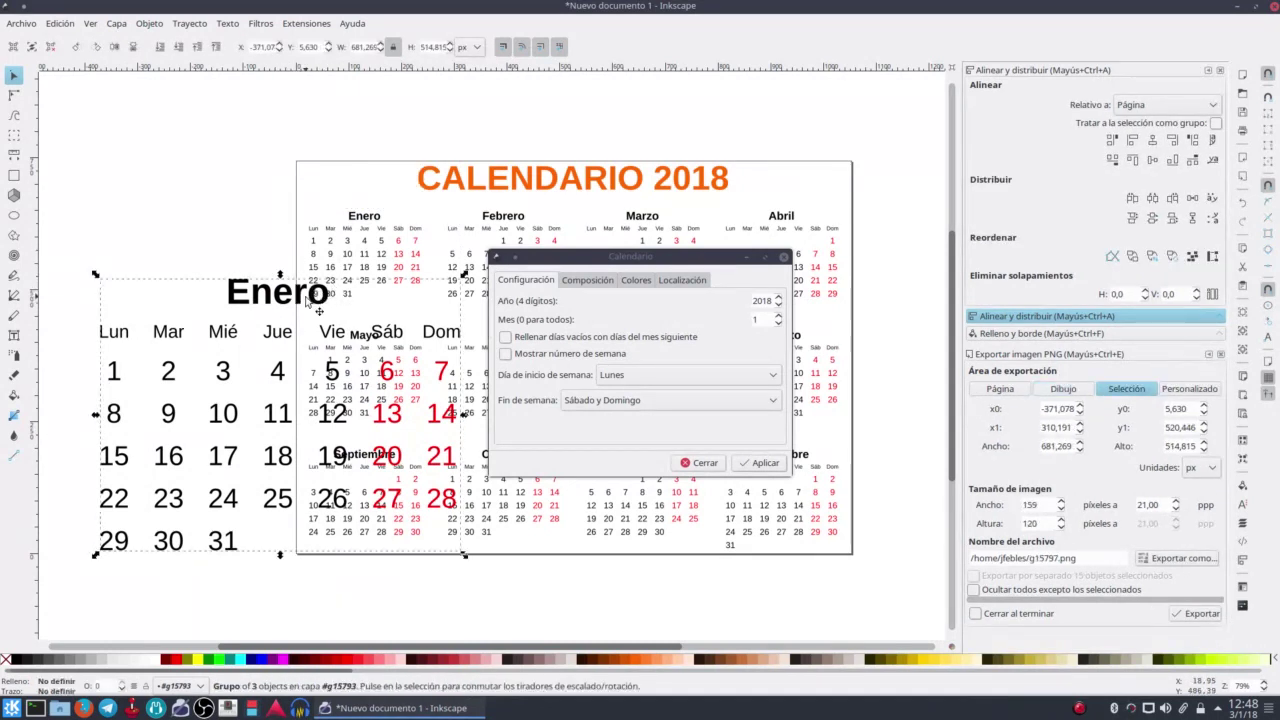
pyautogui.moveTo(287, 296); pyautogui.dragTo(279, 125)
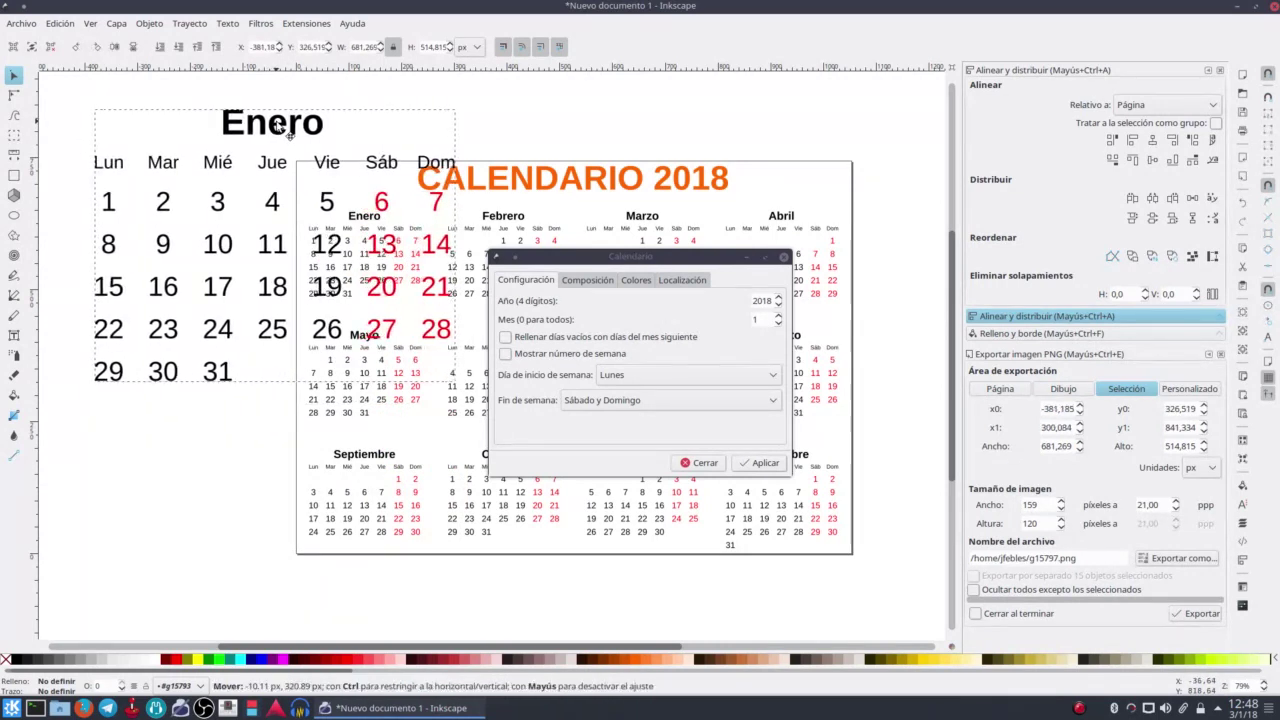
pyautogui.moveTo(282, 125); pyautogui.dragTo(298, 130)
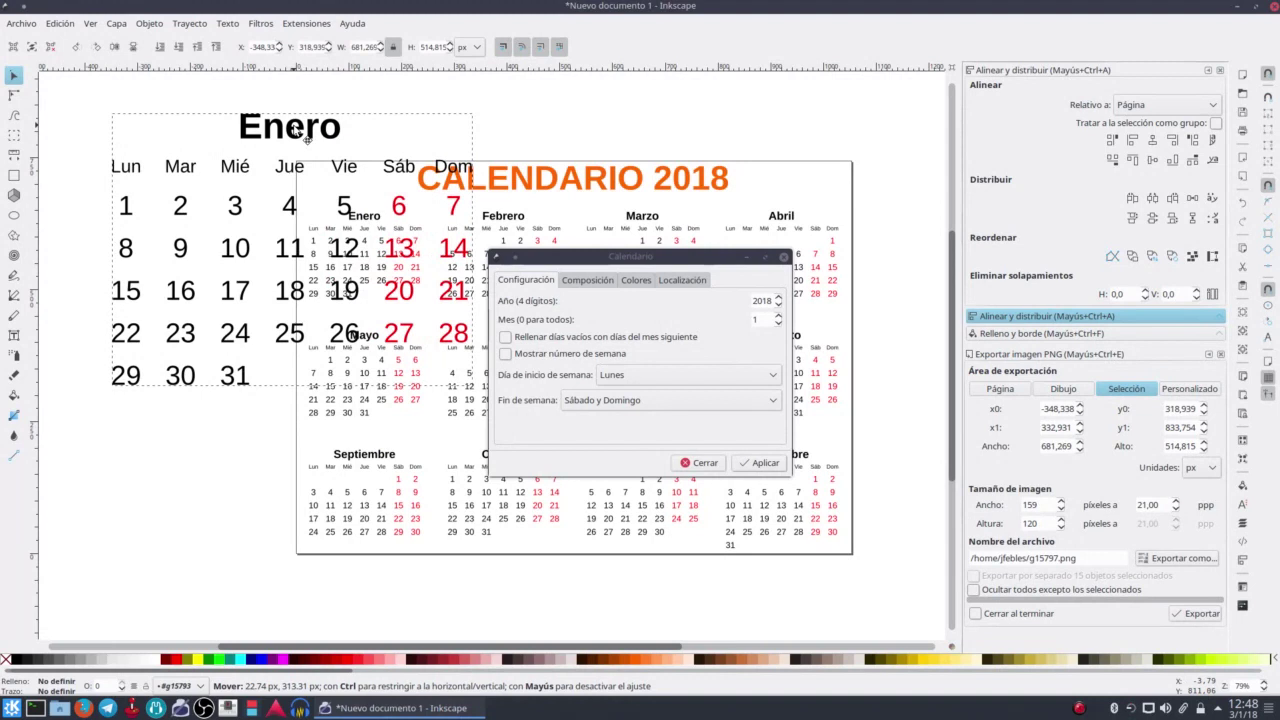
pyautogui.moveTo(296, 131)
pyautogui.mouseDown()
pyautogui.moveTo(288, 227)
pyautogui.moveTo(270, 128)
pyautogui.mouseUp()
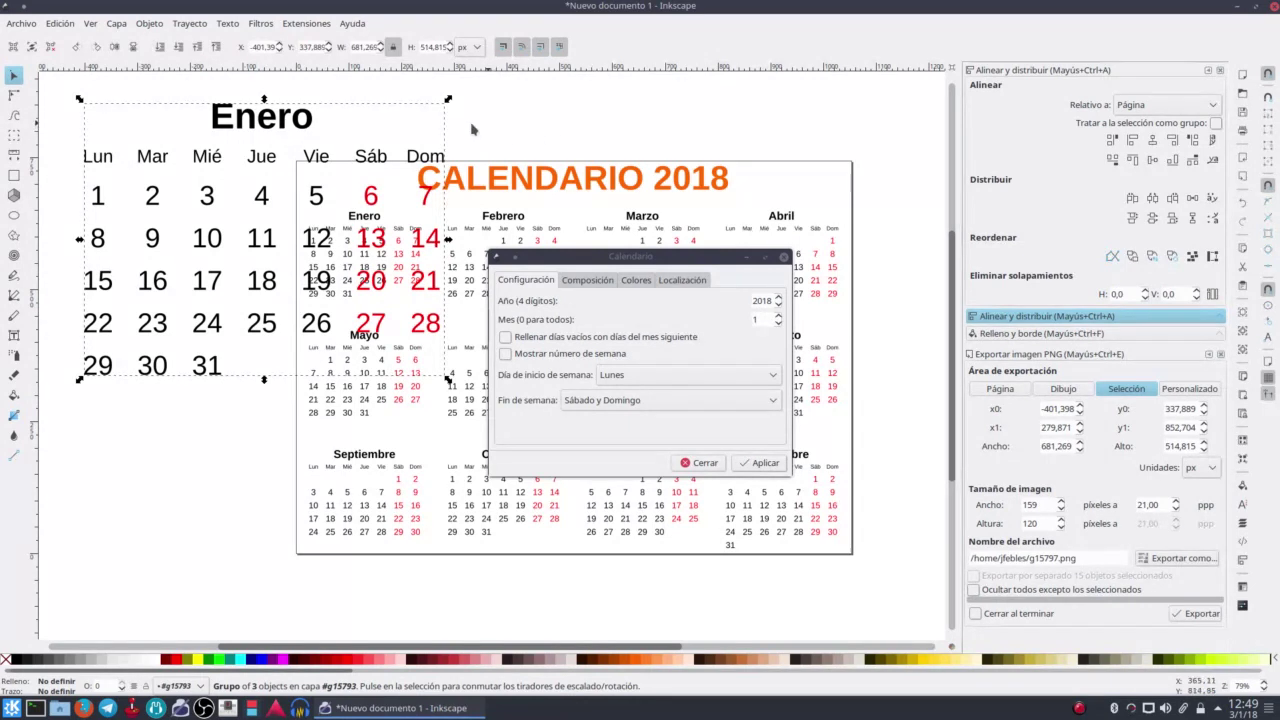
pyautogui.click(250, 124)
pyautogui.press('Delete')
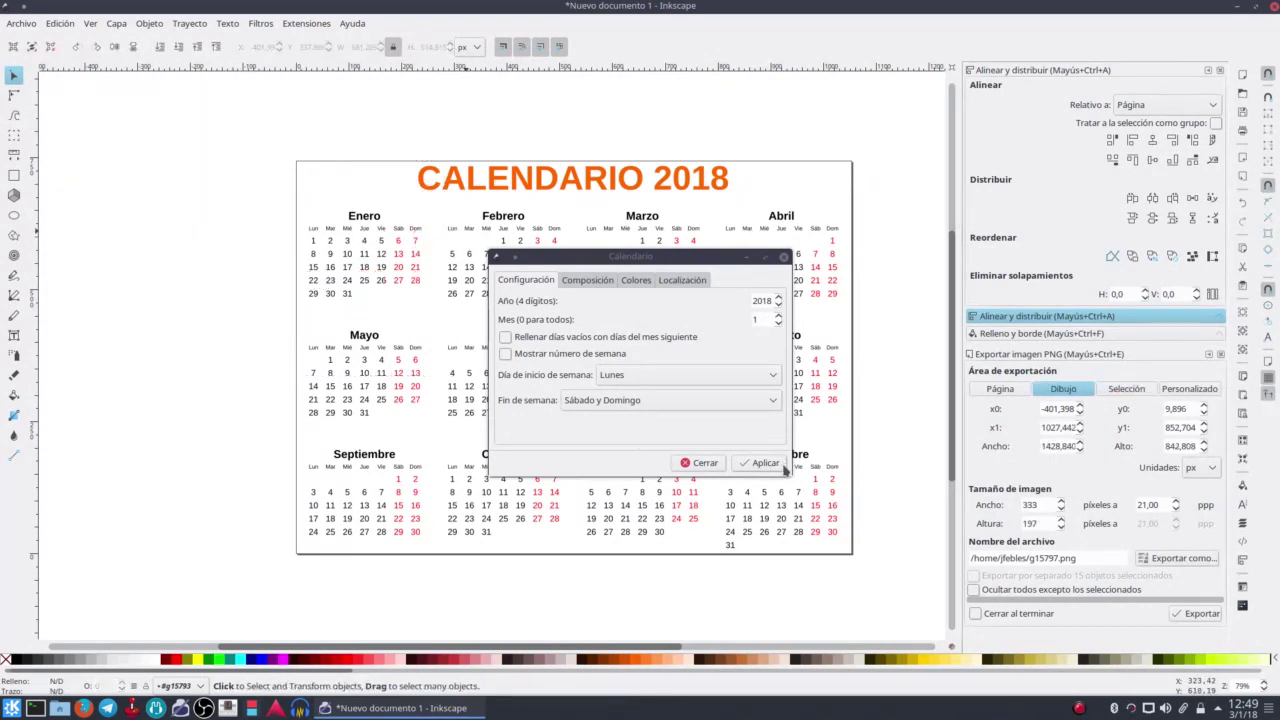
pyautogui.click(699, 466)
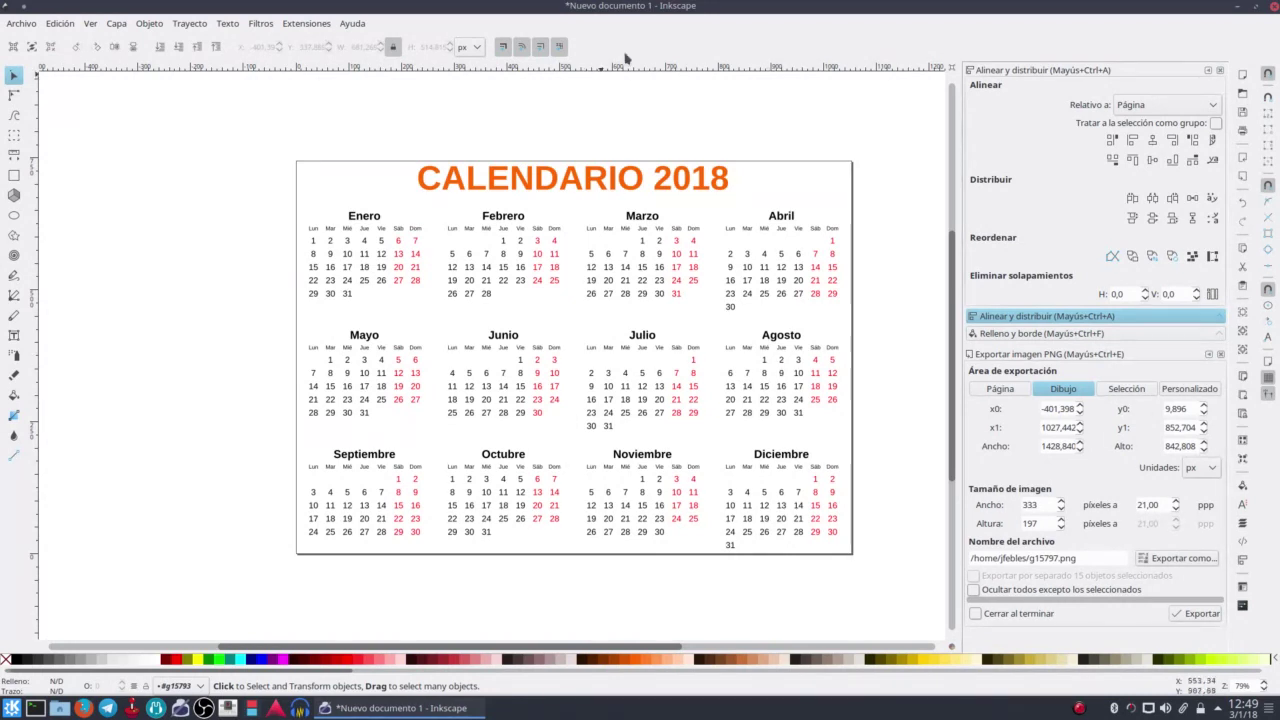
# - Select the March month block and zoom in on its dates
pyautogui.click(645, 272)
pyautogui.press('Escape')
pyautogui.click(645, 272)
pyautogui.press('Escape')
pyautogui.click(645, 272)
pyautogui.press('Escape')
pyautogui.click(645, 272)
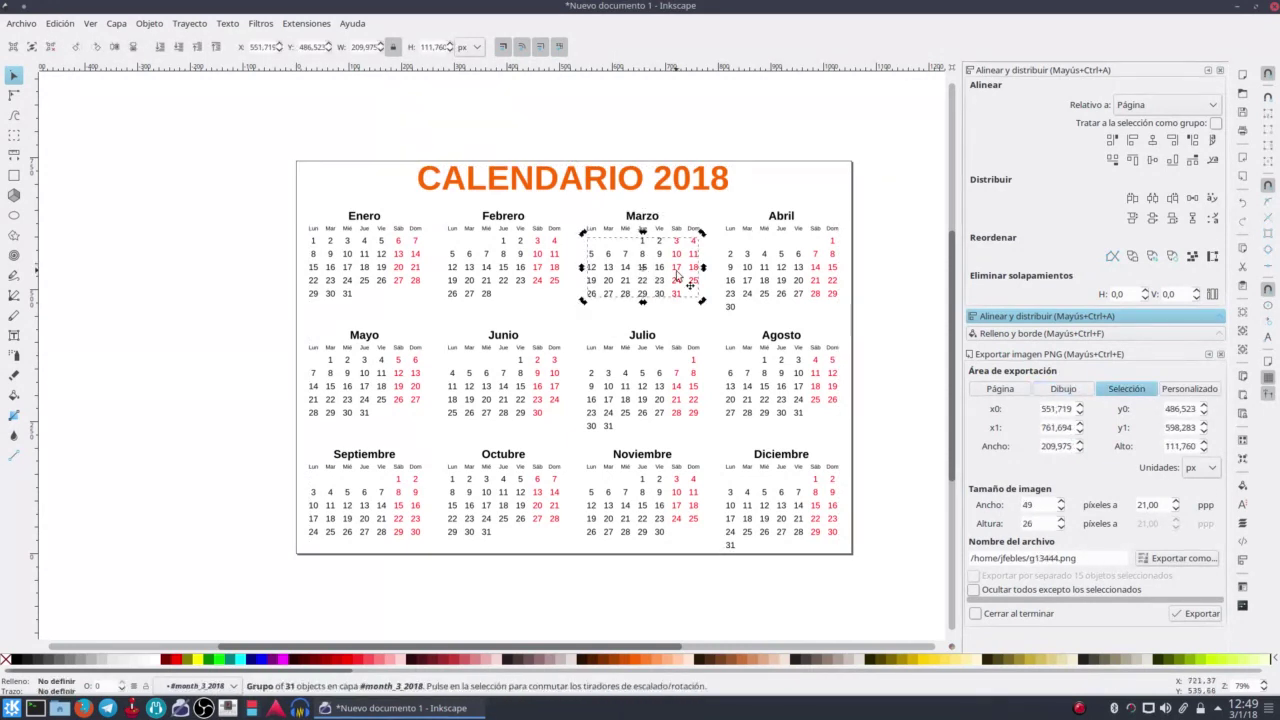
pyautogui.press('3')
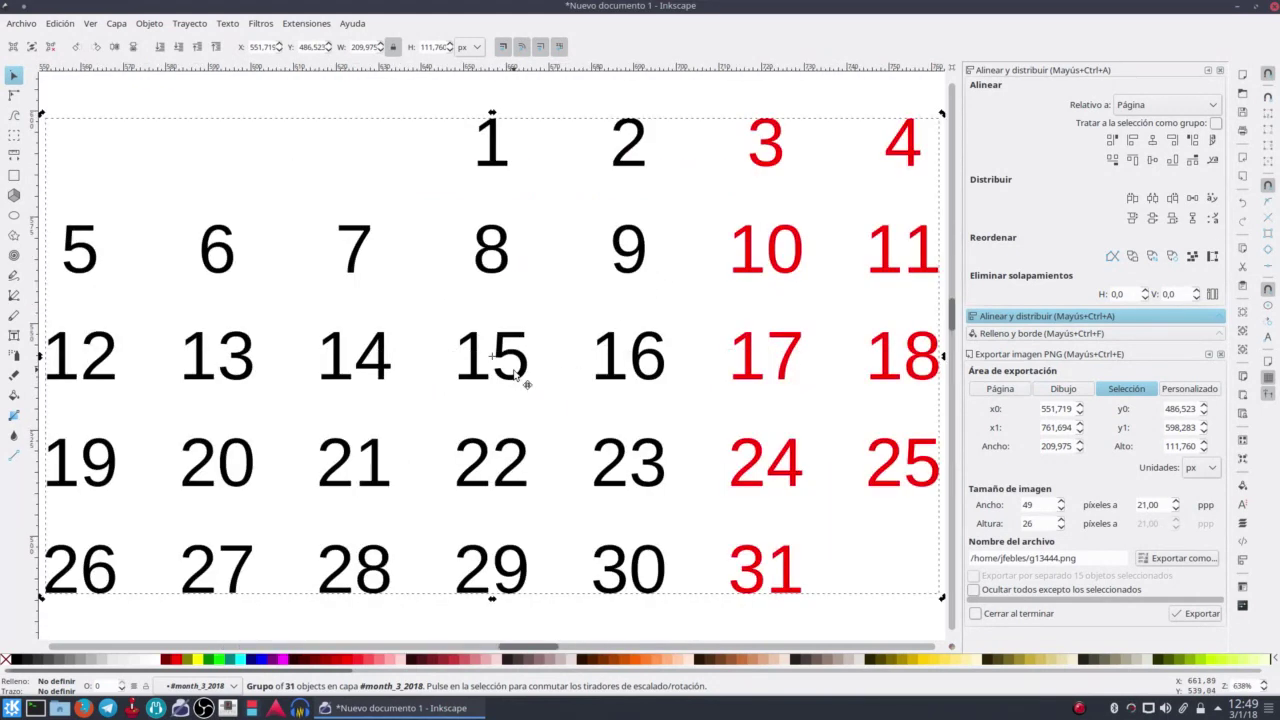
# - Colour March's 15 blue (#0000FF) and zoom back out to the whole page
pyautogui.doubleClick(520, 377)
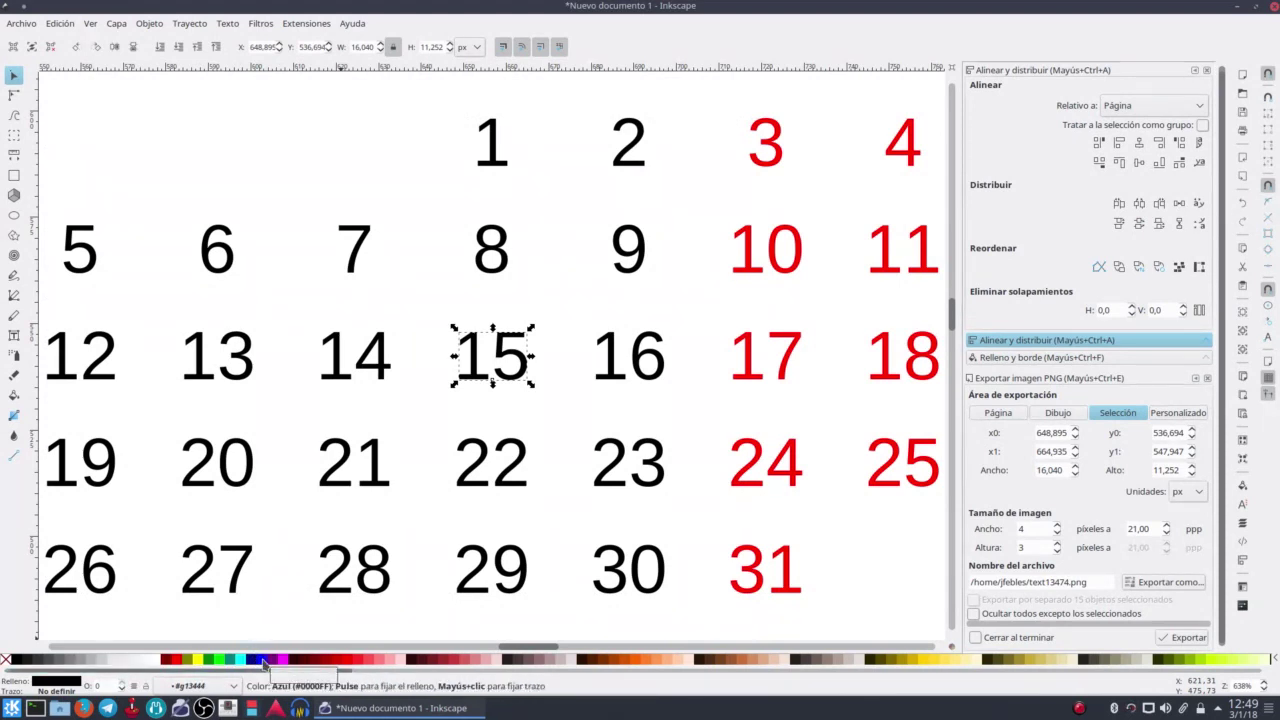
pyautogui.click(263, 664)
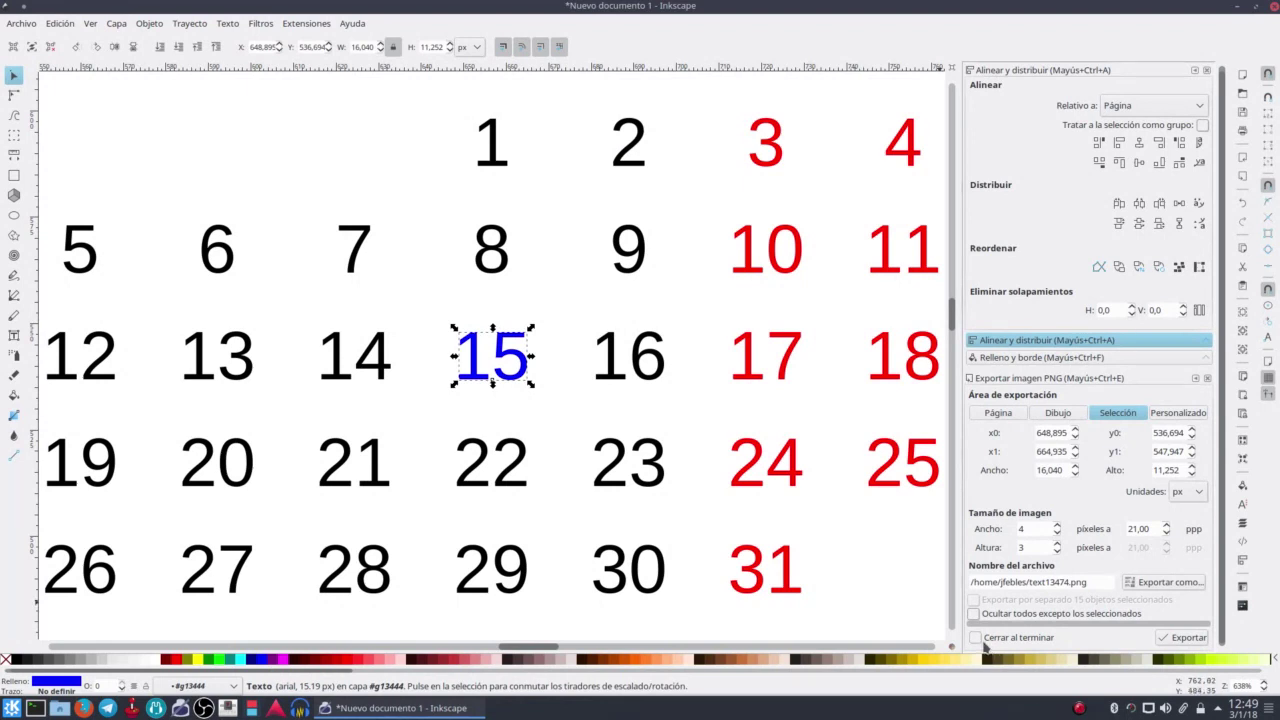
pyautogui.press('5')
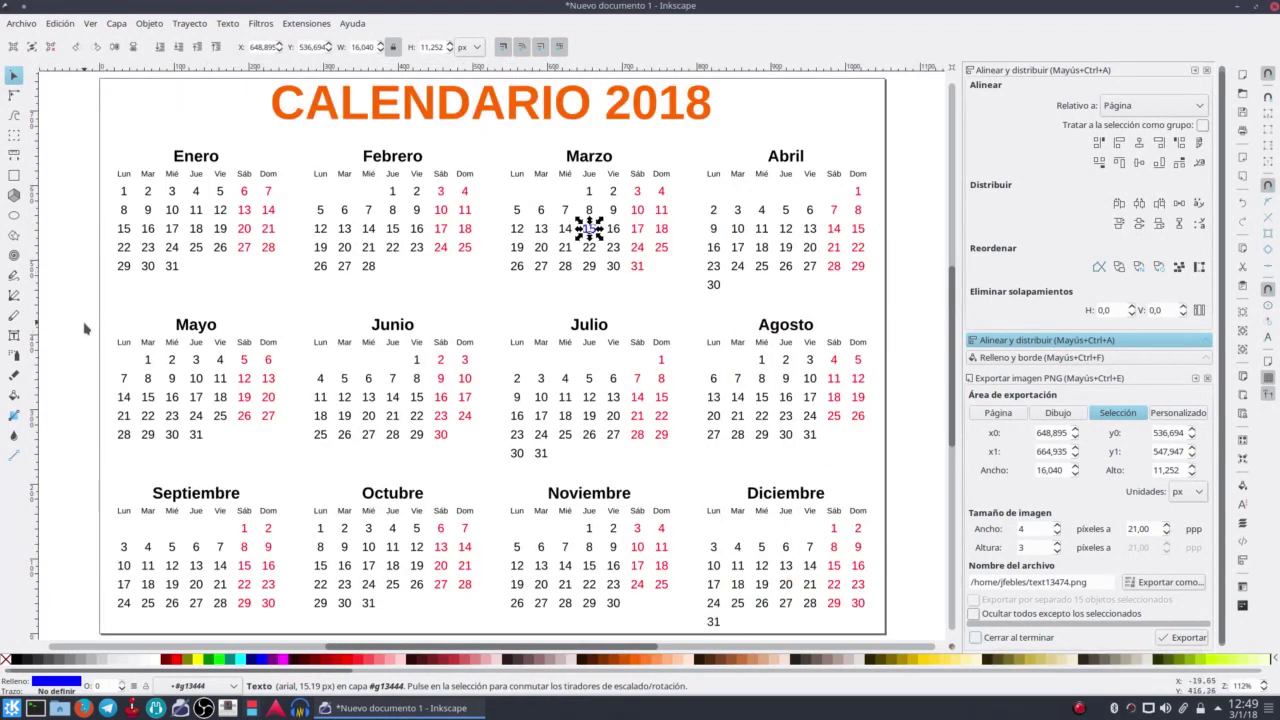
pyautogui.click(83, 326)
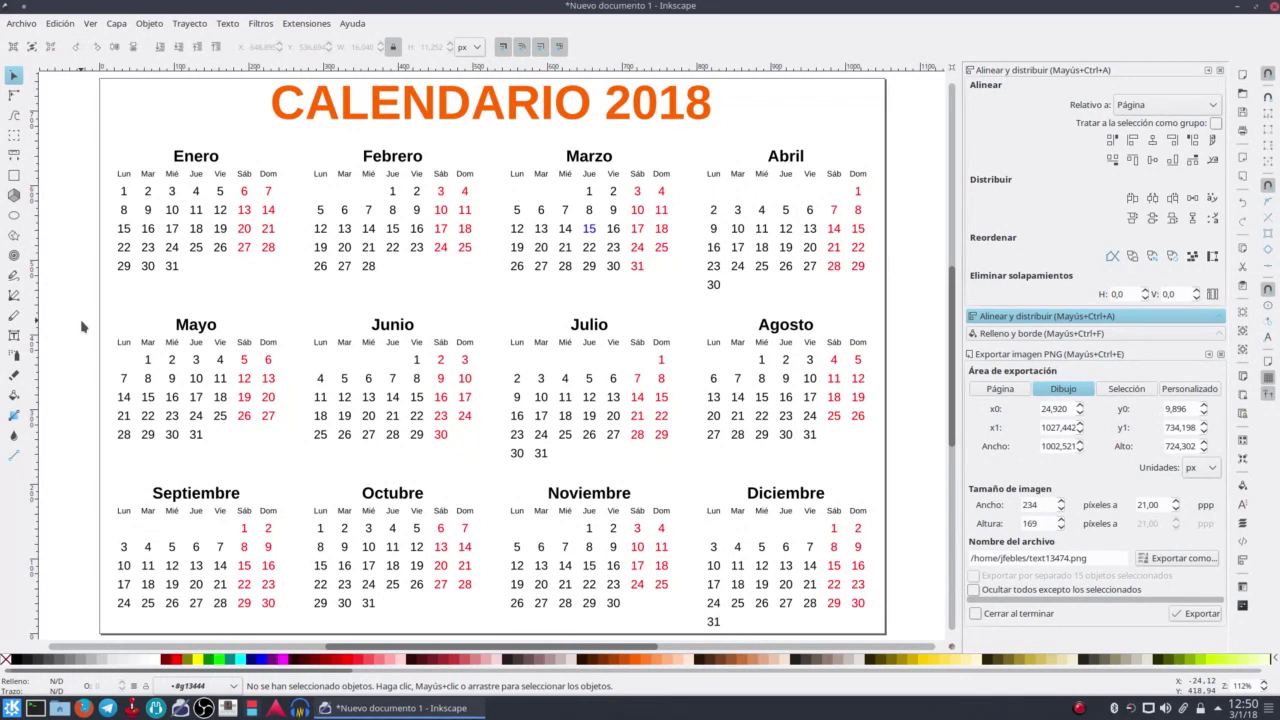
pyautogui.click(22, 24)
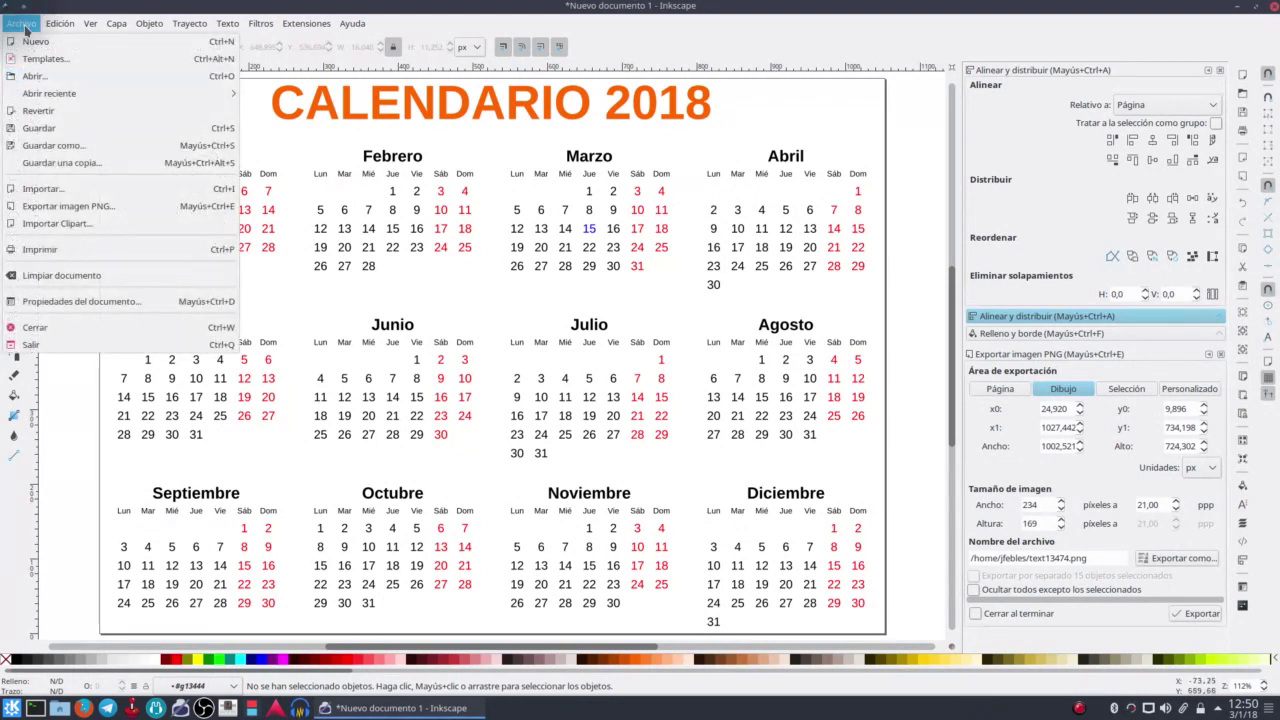
pyautogui.click(90, 150)
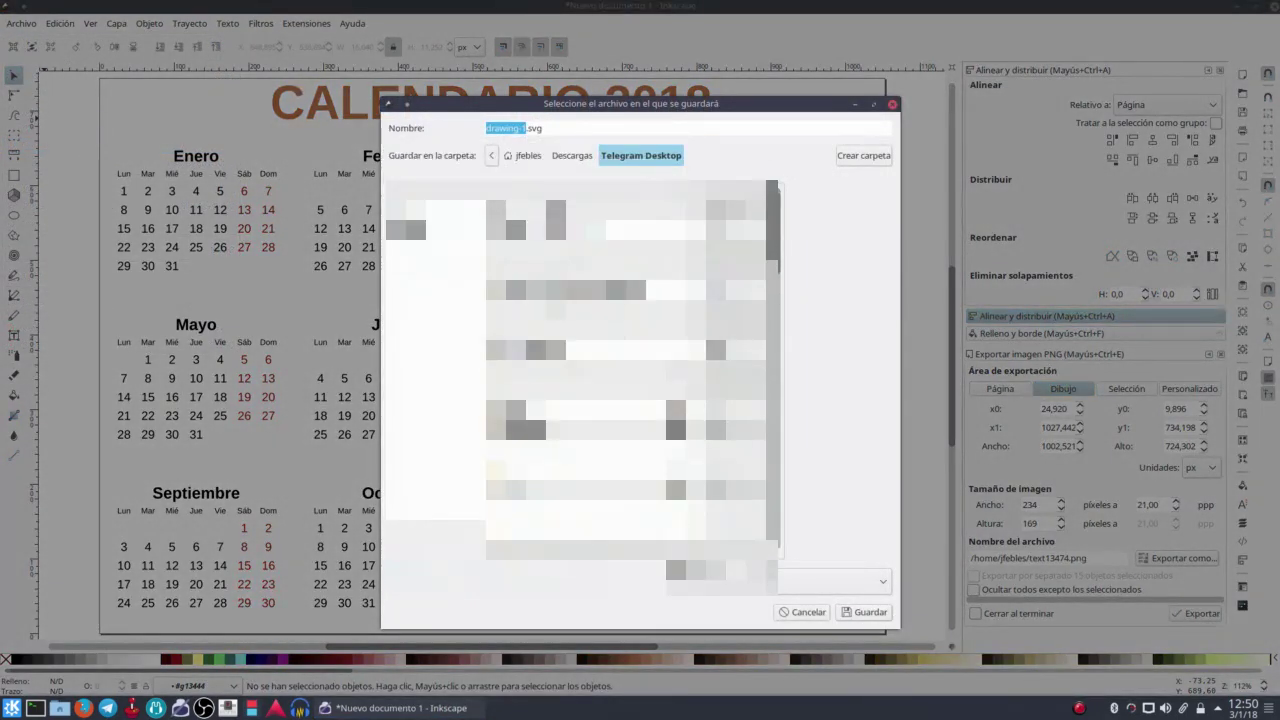
pyautogui.click(570, 156)
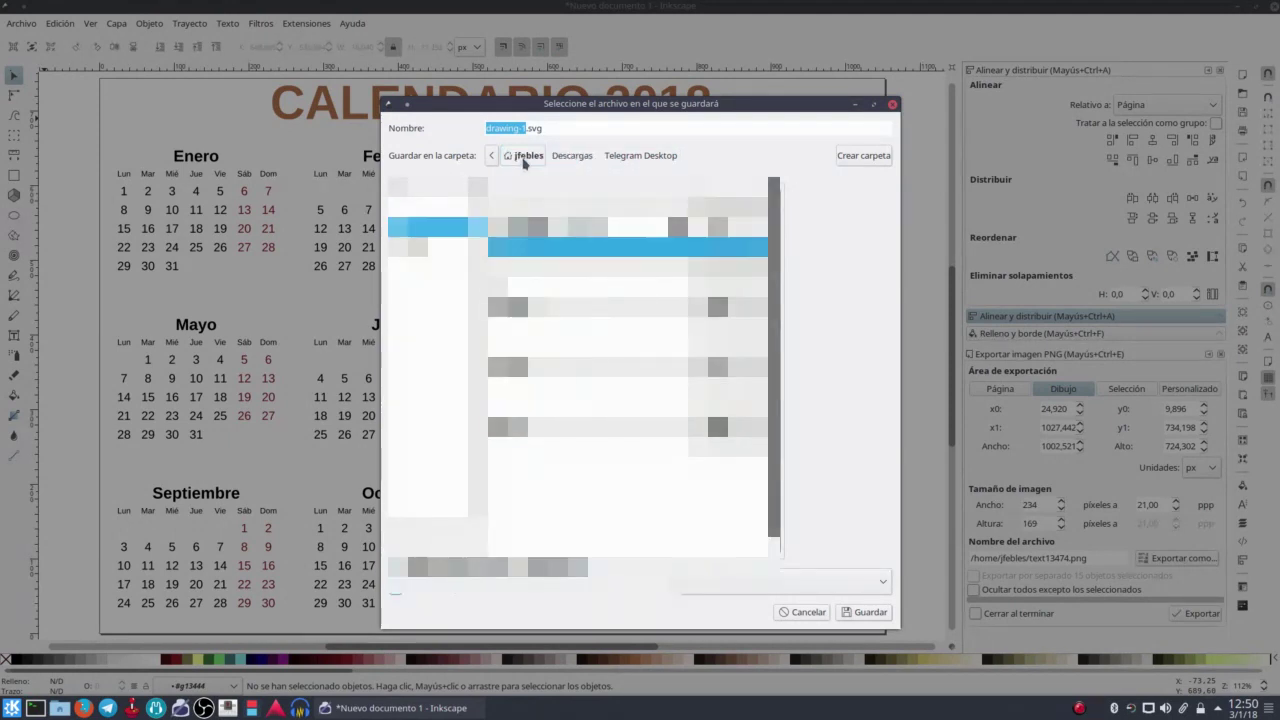
pyautogui.click(758, 582)
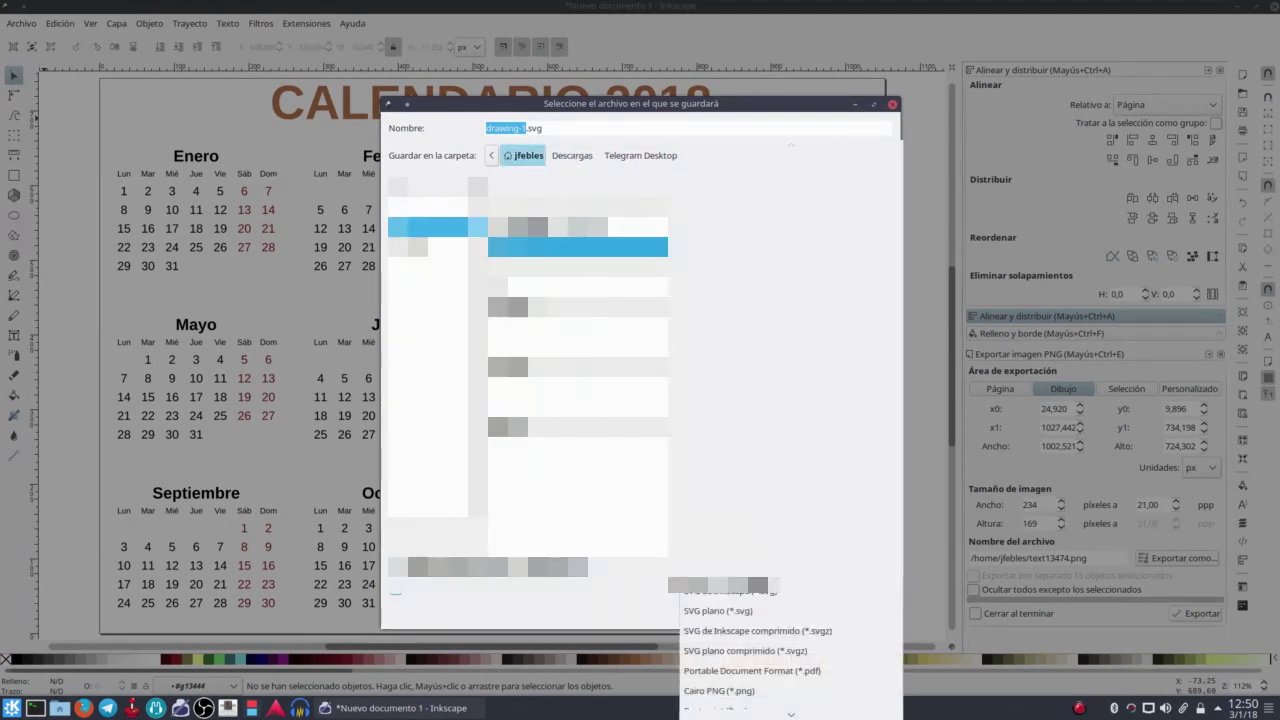
pyautogui.click(578, 104)
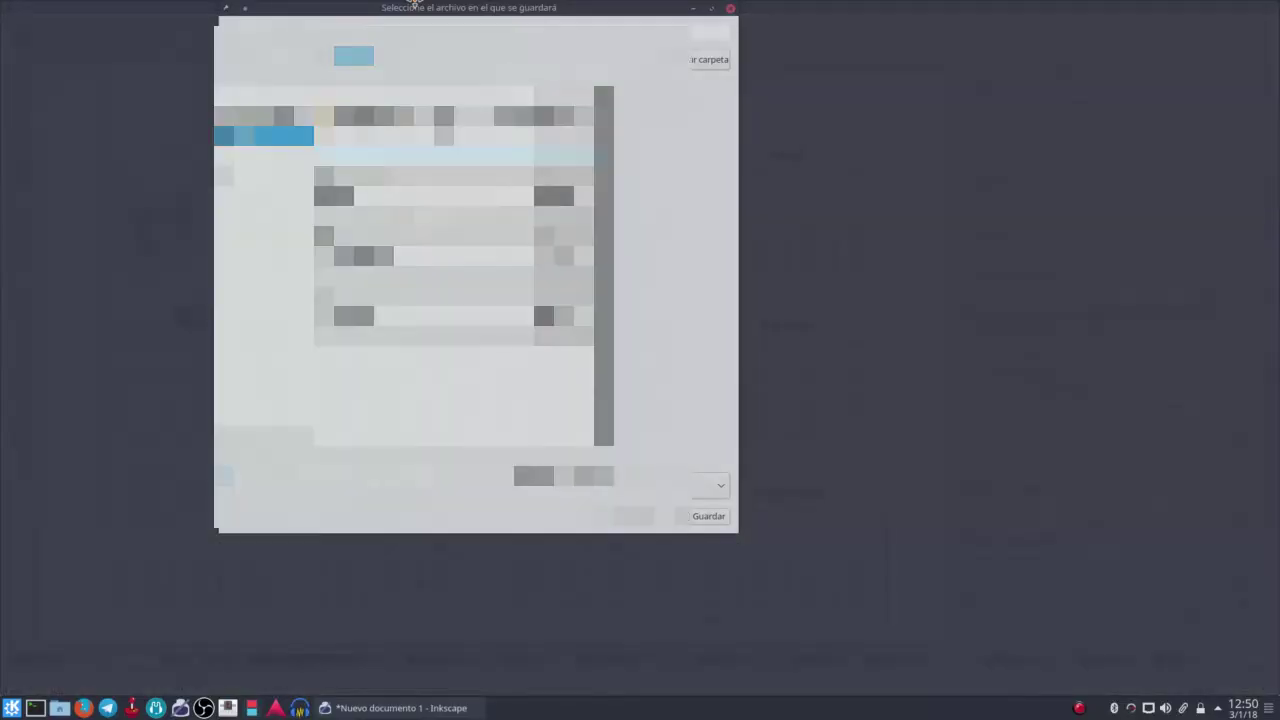
pyautogui.moveTo(578, 104); pyautogui.dragTo(412, 2)
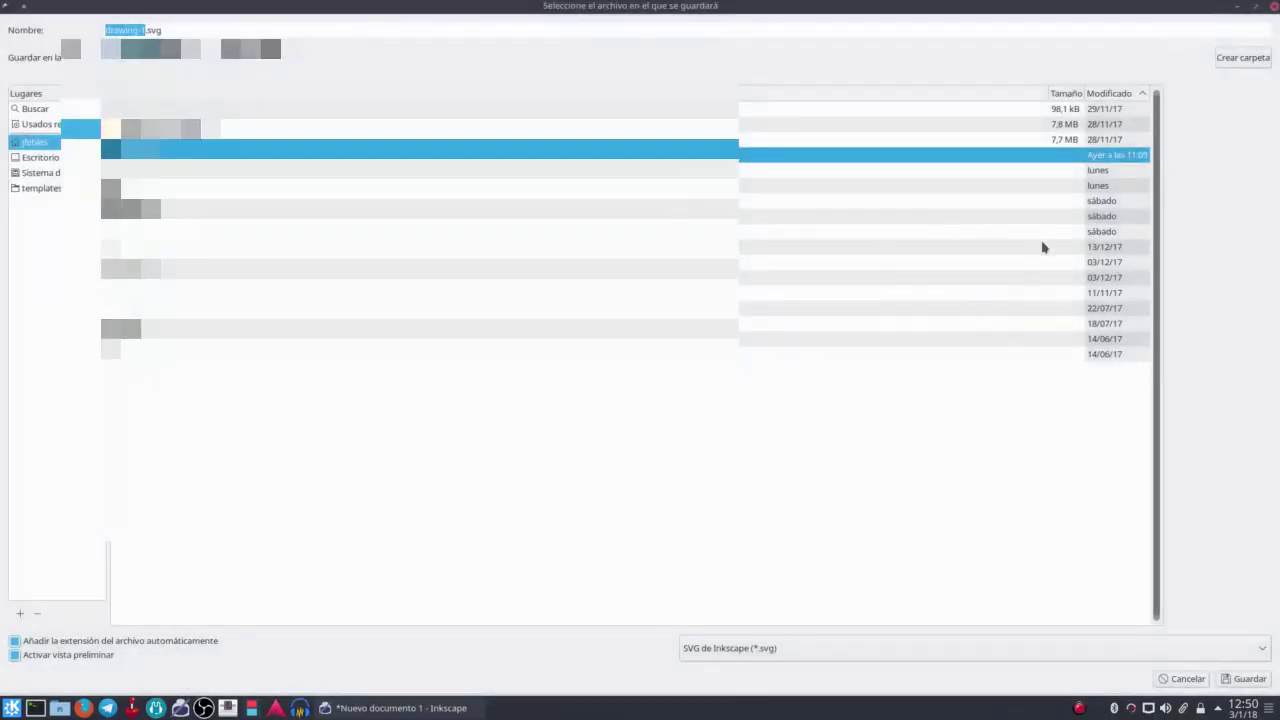
pyautogui.click(1148, 648)
pyautogui.scroll(-2, 990, 617)
pyautogui.scroll(-2, 990, 617)
pyautogui.scroll(-1, 990, 617)
pyautogui.scroll(-2, 990, 617)
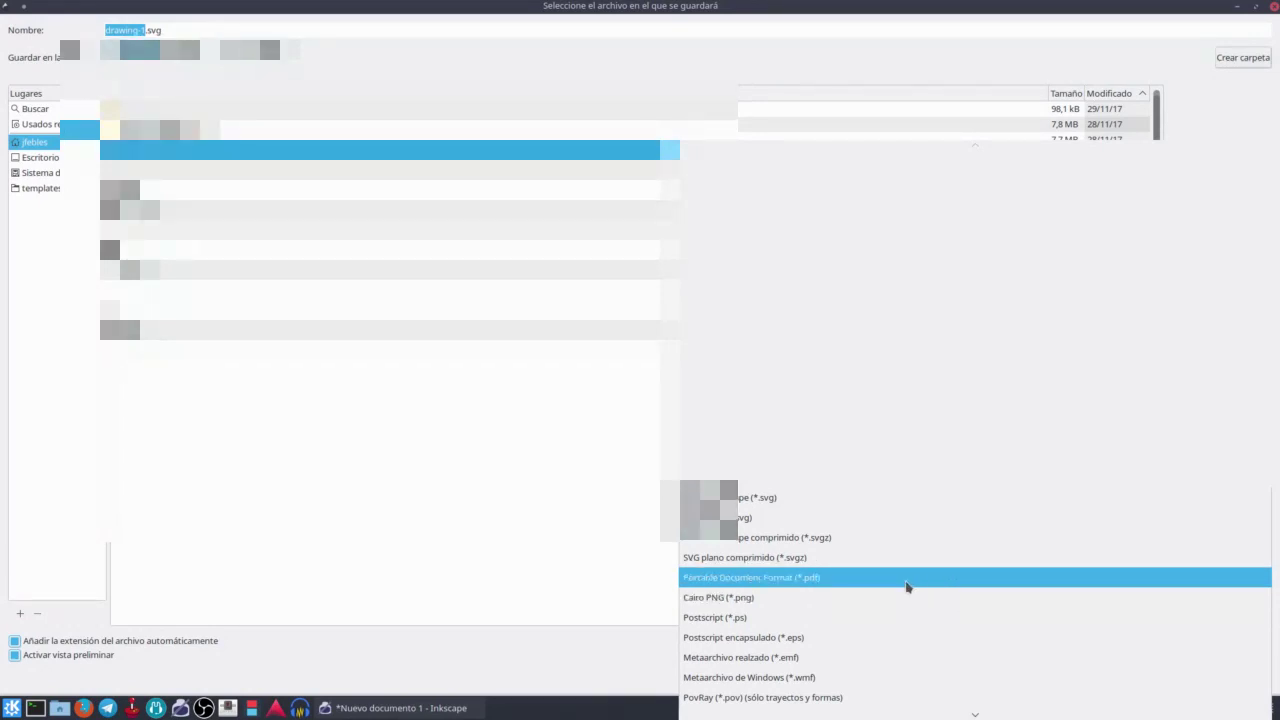
pyautogui.scroll(-2, 907, 586)
pyautogui.scroll(-2, 907, 587)
pyautogui.scroll(-1, 907, 587)
pyautogui.scroll(-1, 907, 587)
pyautogui.scroll(-3, 907, 587)
pyautogui.scroll(-3, 907, 587)
pyautogui.scroll(-4, 907, 587)
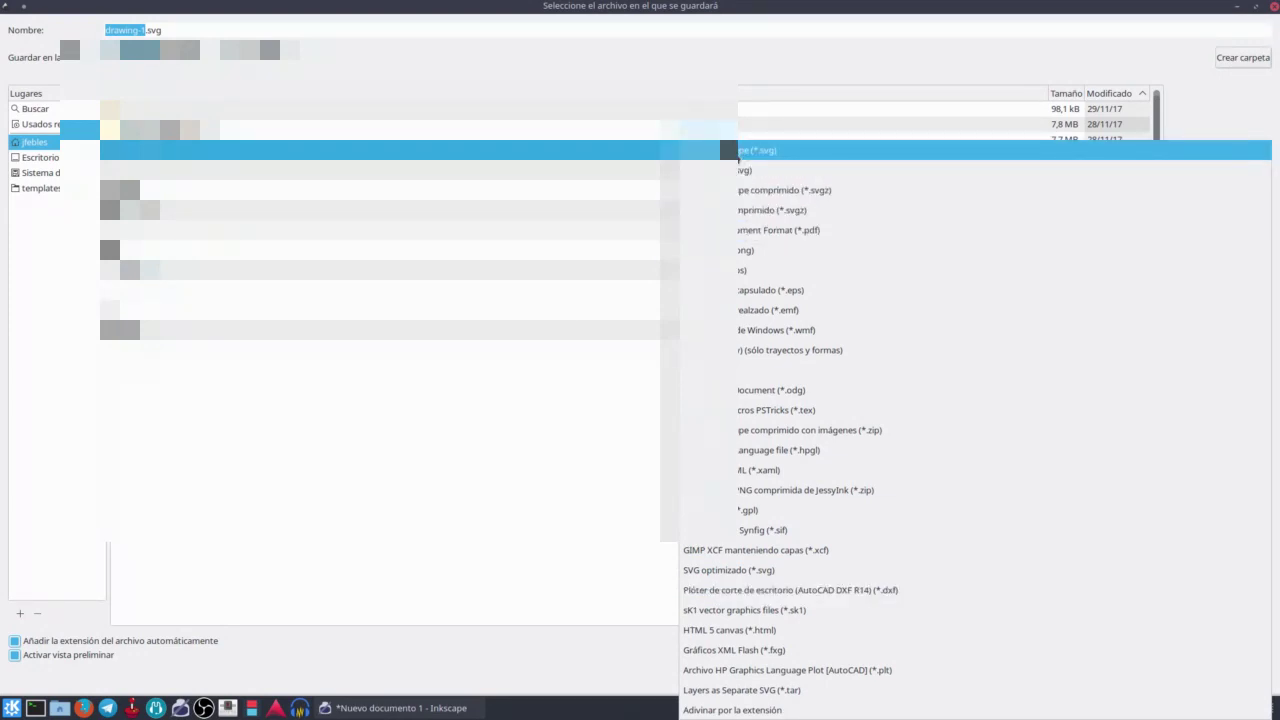
pyautogui.press('Escape')
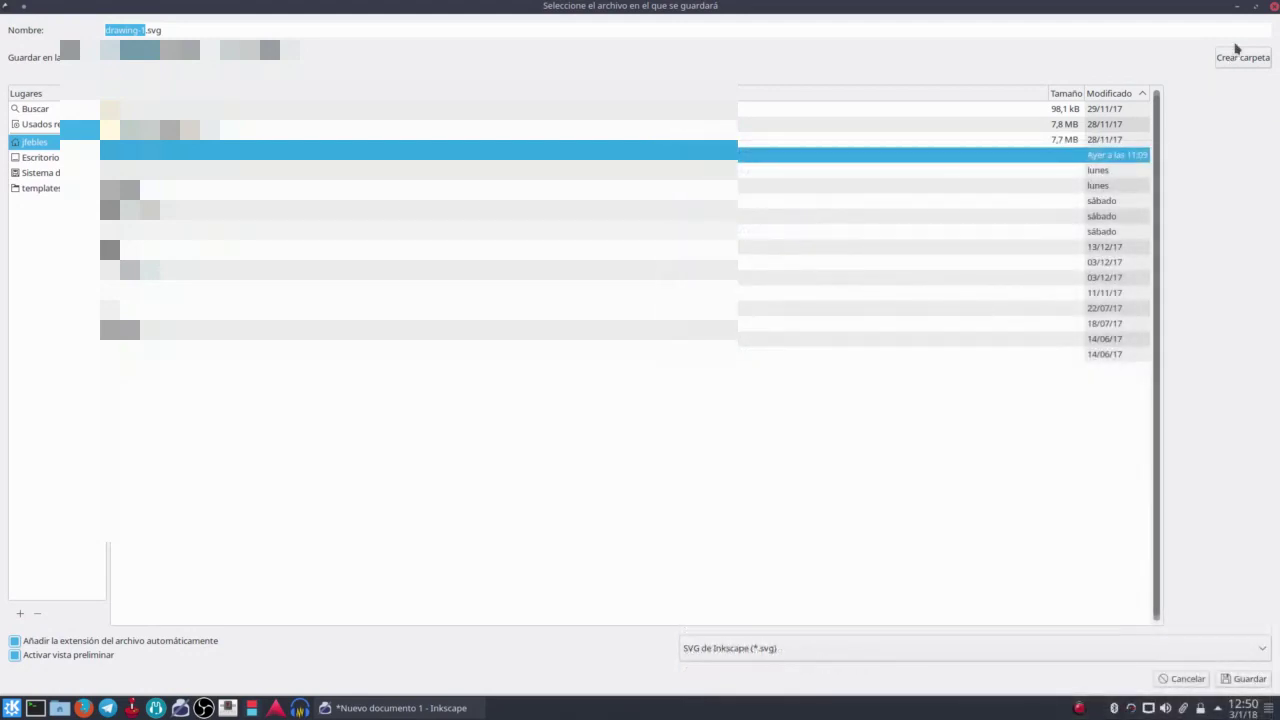
pyautogui.click(1273, 7)
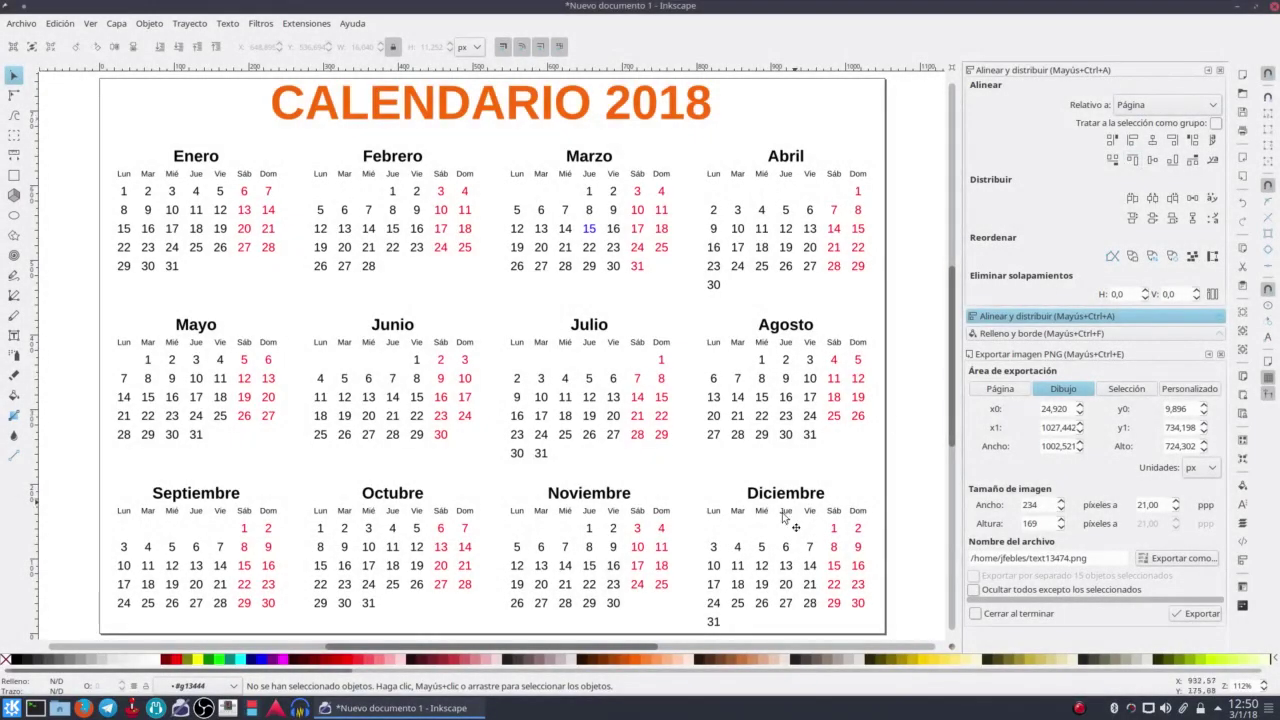